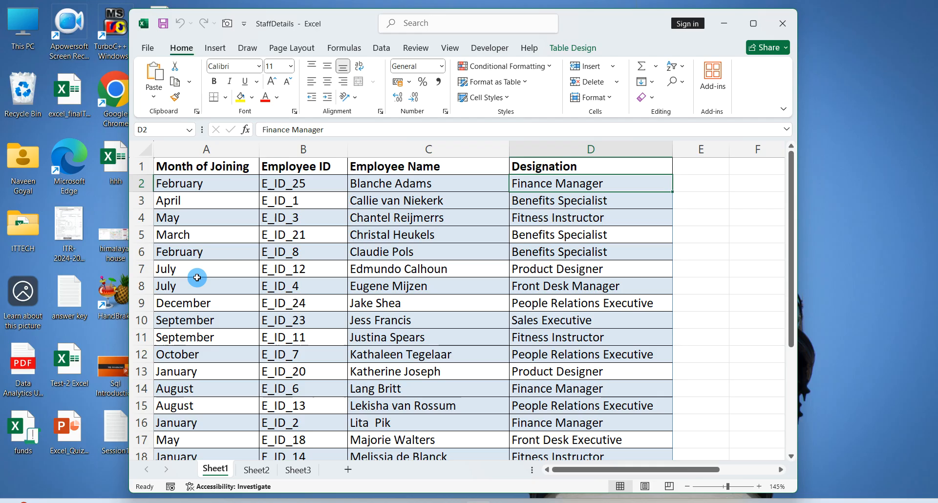
Open the custom sort settings for the entire staff table and choose Month of Joining as the sort column
key(ctrl+a)
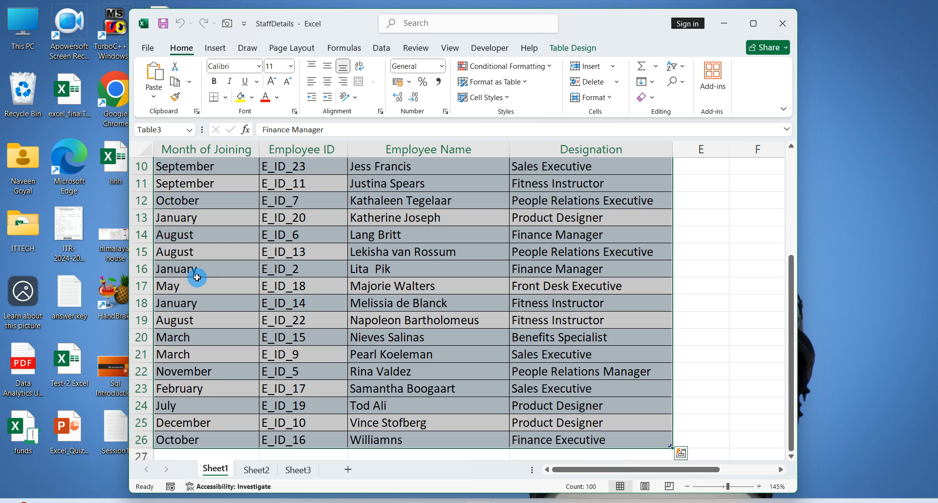
key(alt+a)
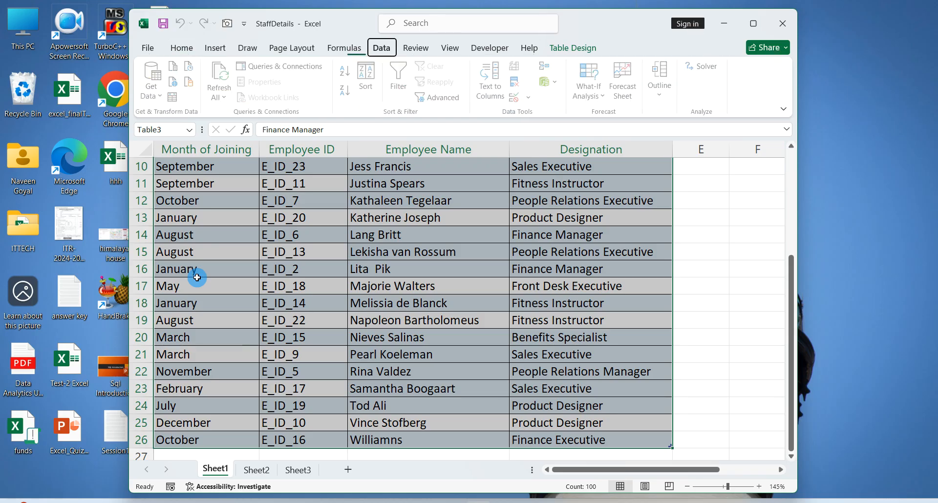
key(s)
key(s)
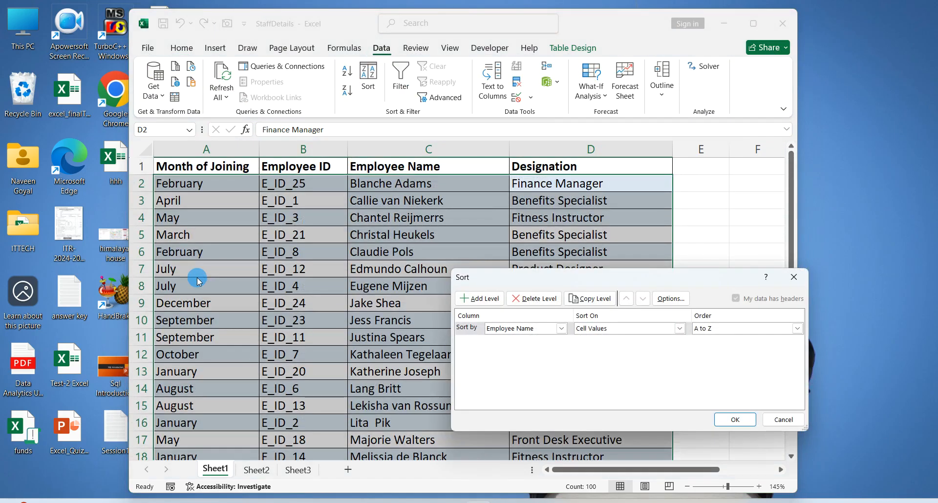
drag(581, 281, 414, 197)
click(388, 266)
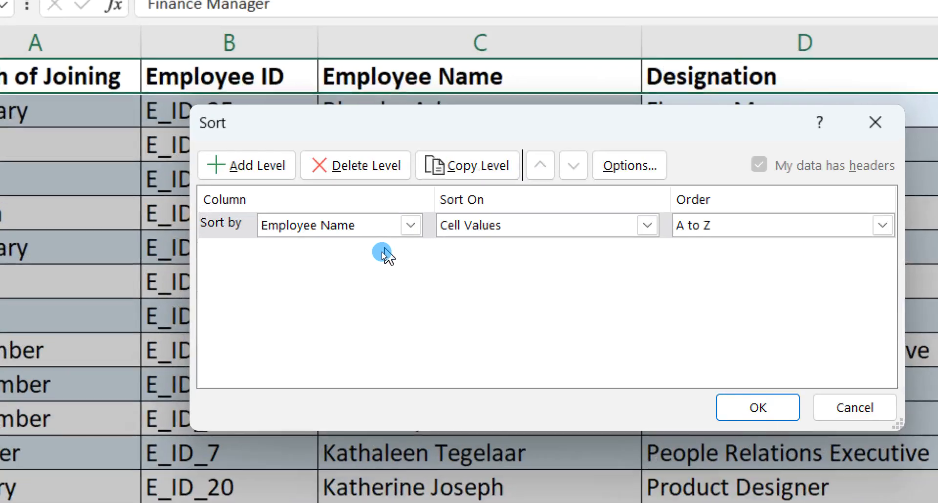
click(393, 241)
click(394, 241)
click(394, 241)
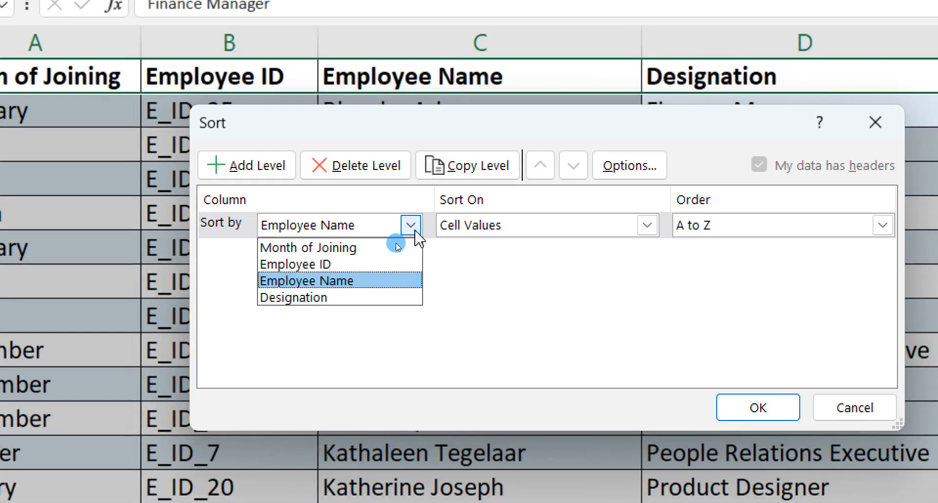
click(380, 248)
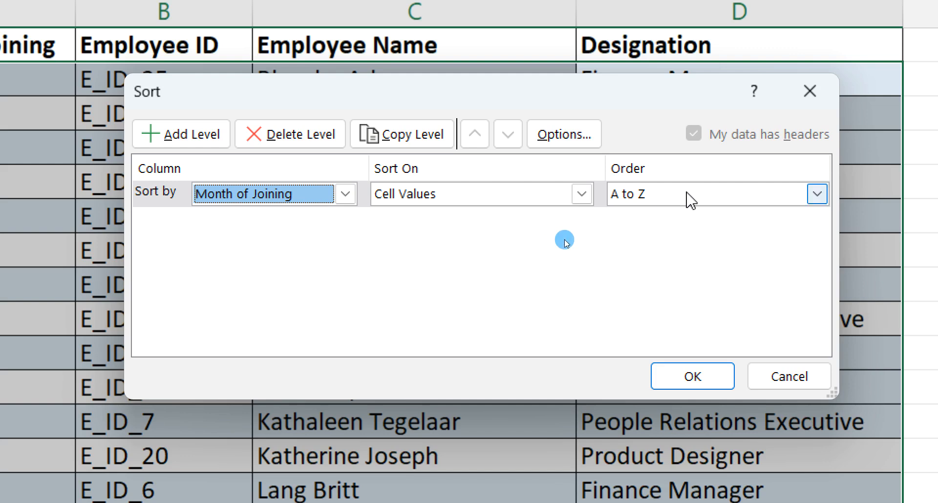
Set the Month of Joining sort order to the custom list of full month names starting January, February, March, April
click(627, 197)
click(627, 198)
click(628, 198)
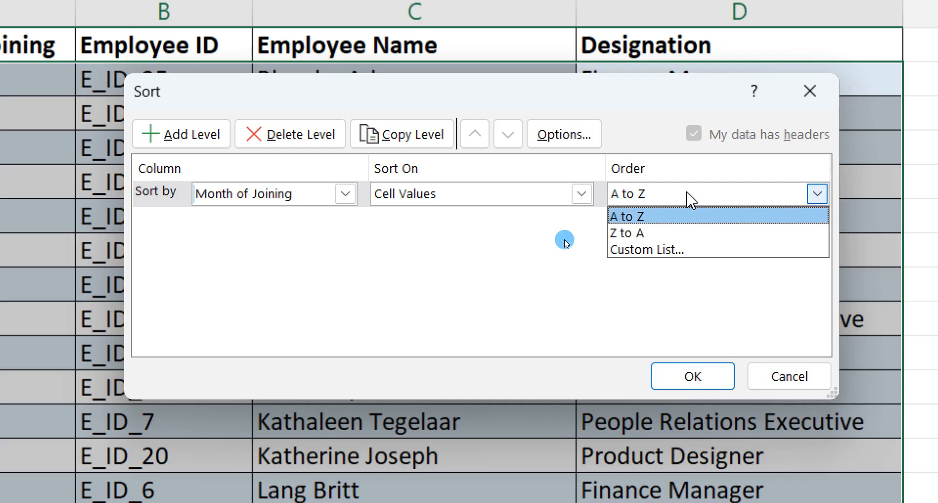
click(546, 274)
click(539, 240)
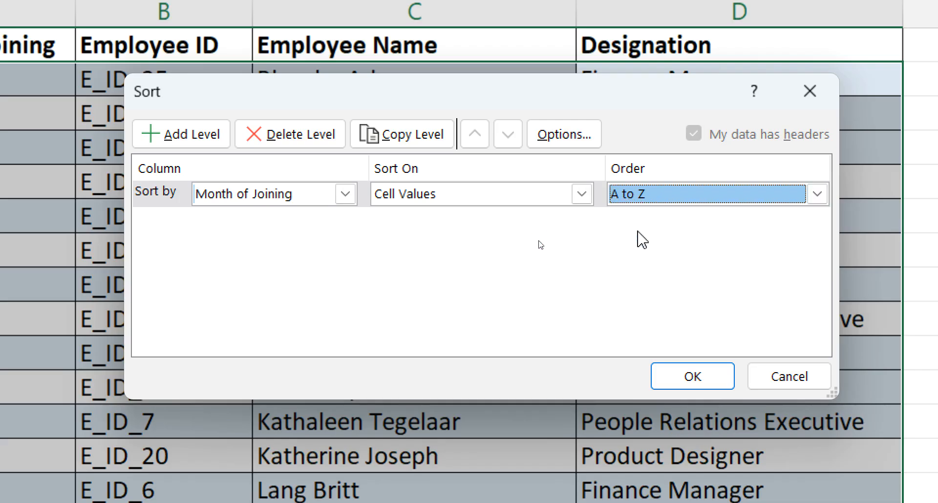
click(629, 193)
click(647, 250)
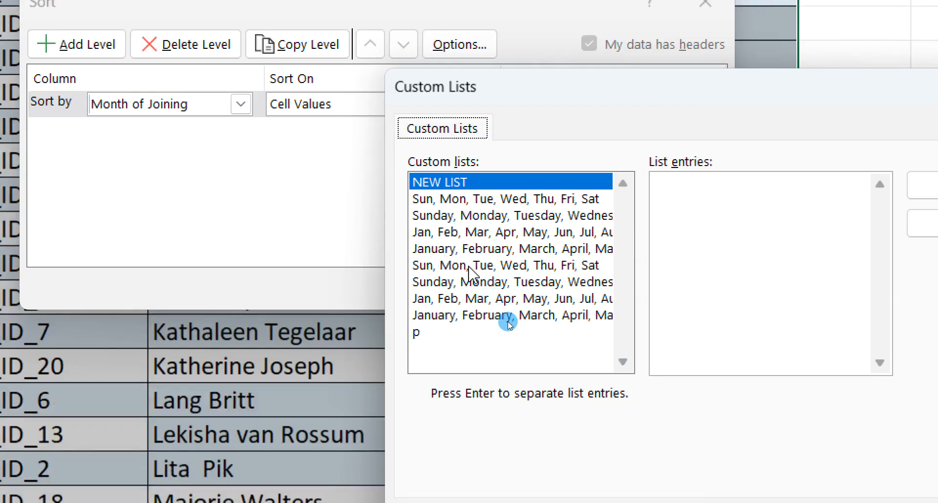
click(429, 250)
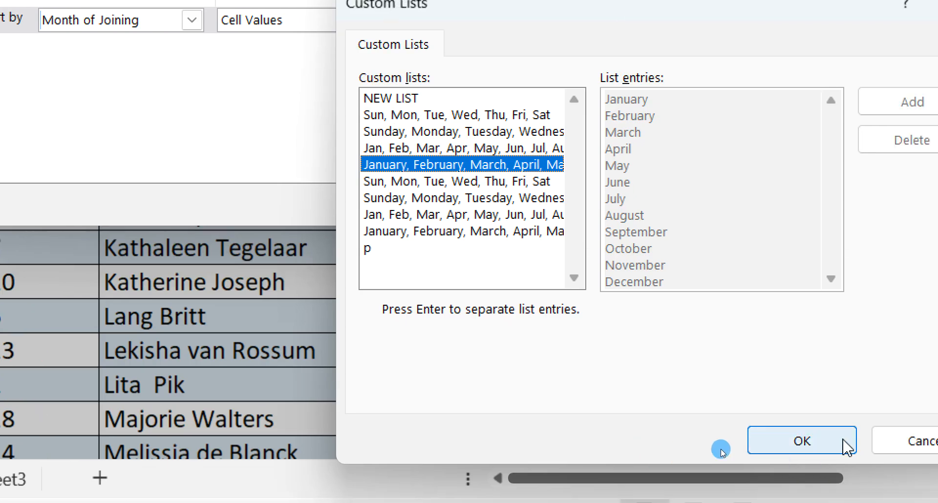
click(788, 447)
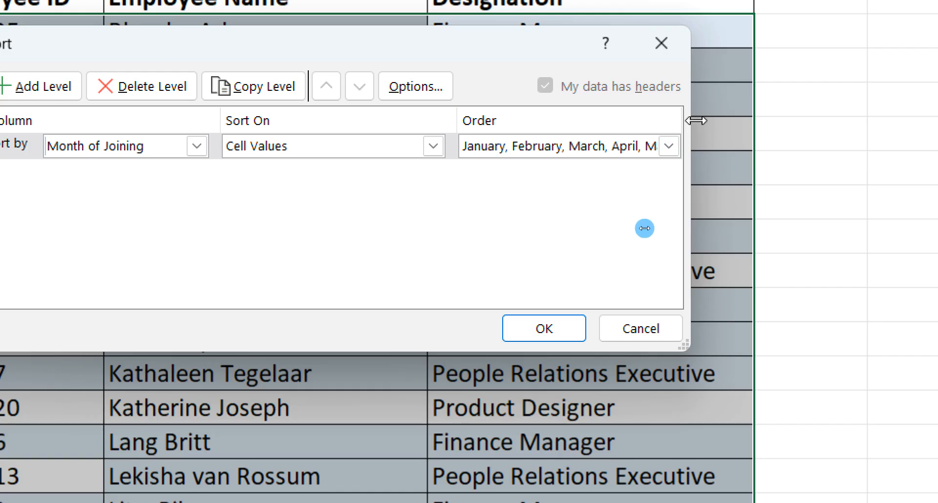
Keep the January-first month order for Month of Joining and apply the sort to the table
click(669, 146)
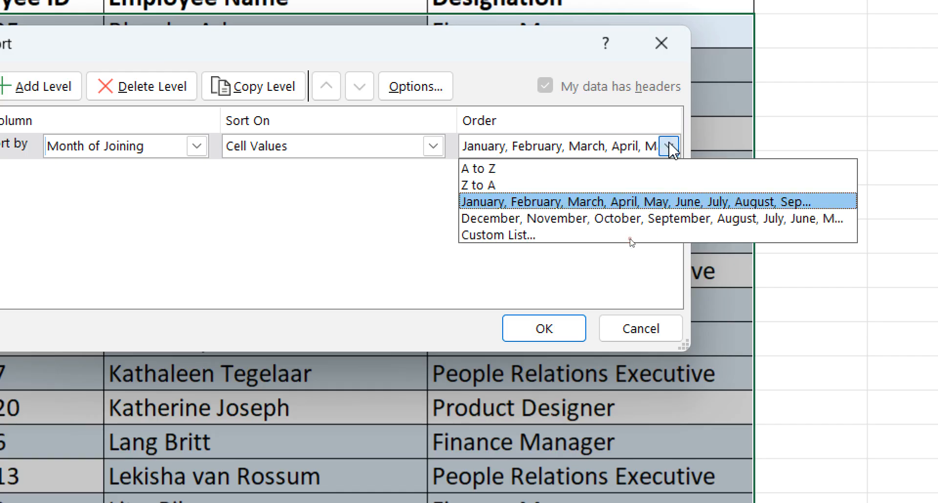
click(516, 205)
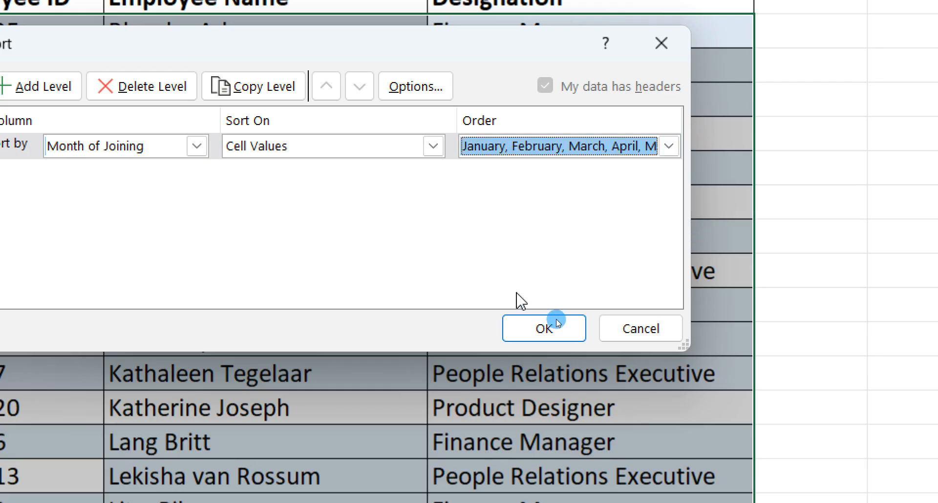
click(543, 328)
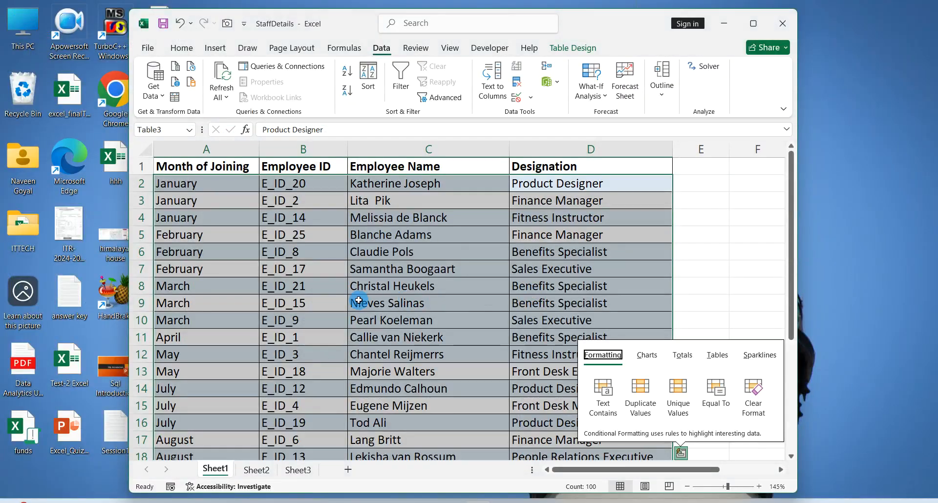
Examine the row order in the Month of Joining column, highlighting cells A3 to A13
double_click(286, 269)
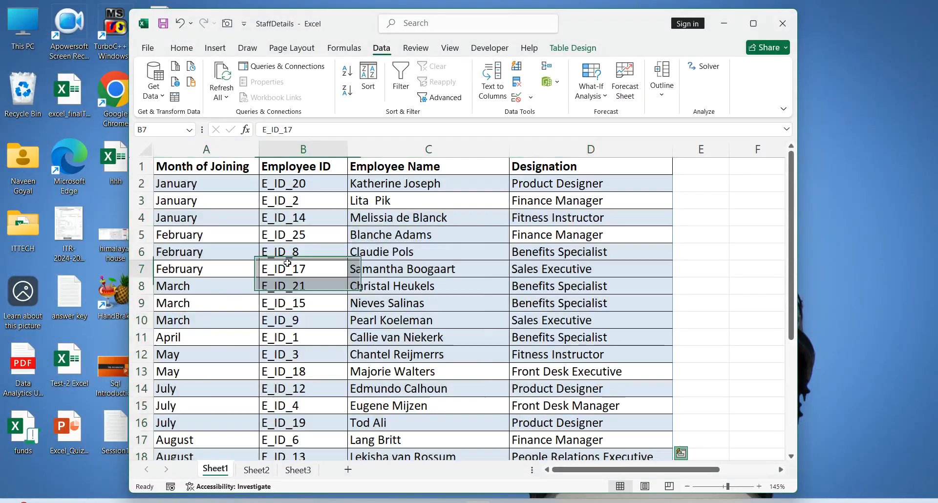
drag(211, 206, 209, 364)
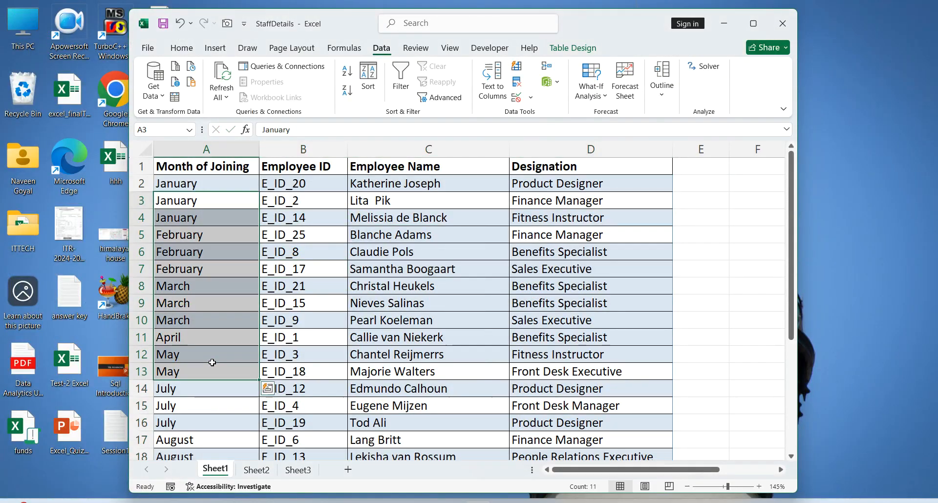
double_click(305, 320)
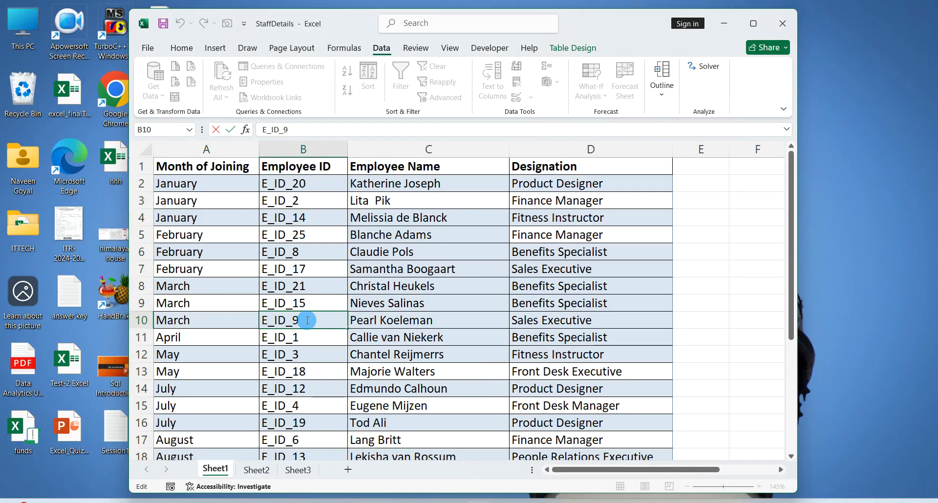
click(324, 288)
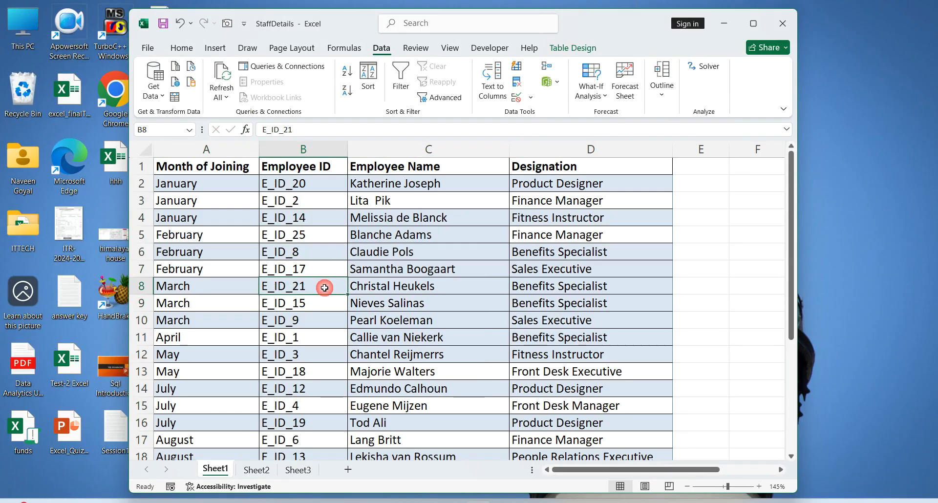
Undo the sort by Month of Joining
key(ctrl+z)
key(ctrl+z)
key(ctrl+z)
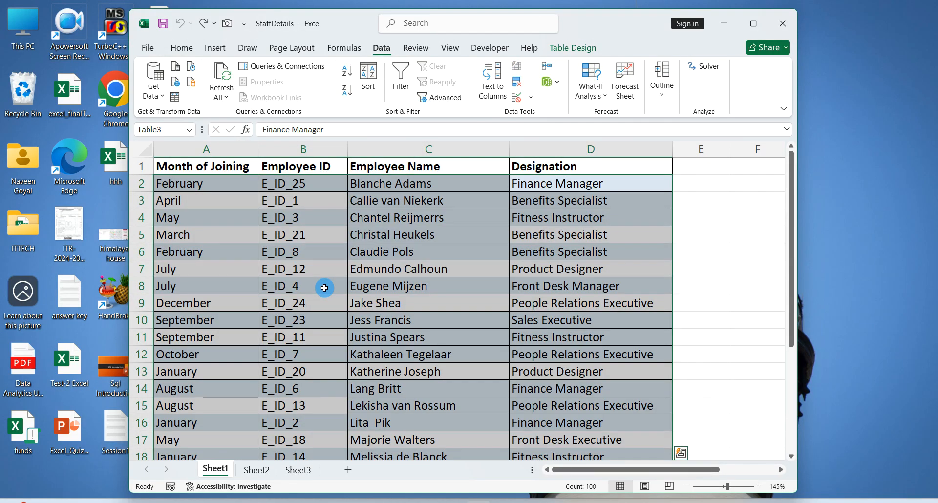
Examine how the Employee Name and Designation columns are currently ordered
double_click(362, 286)
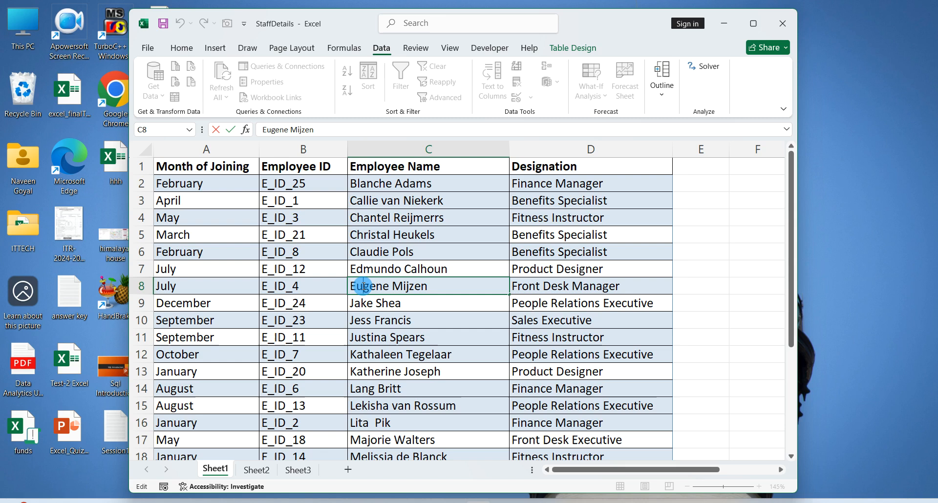
click(412, 320)
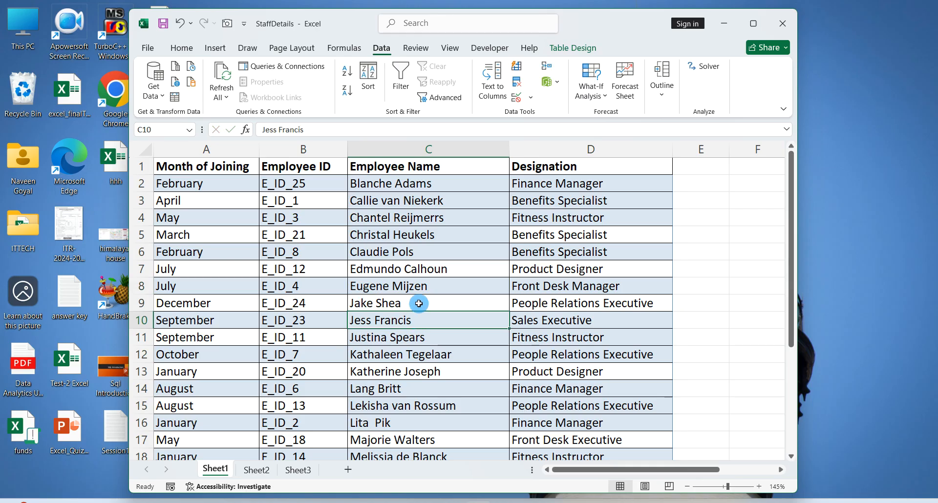
click(424, 218)
drag(410, 183, 410, 439)
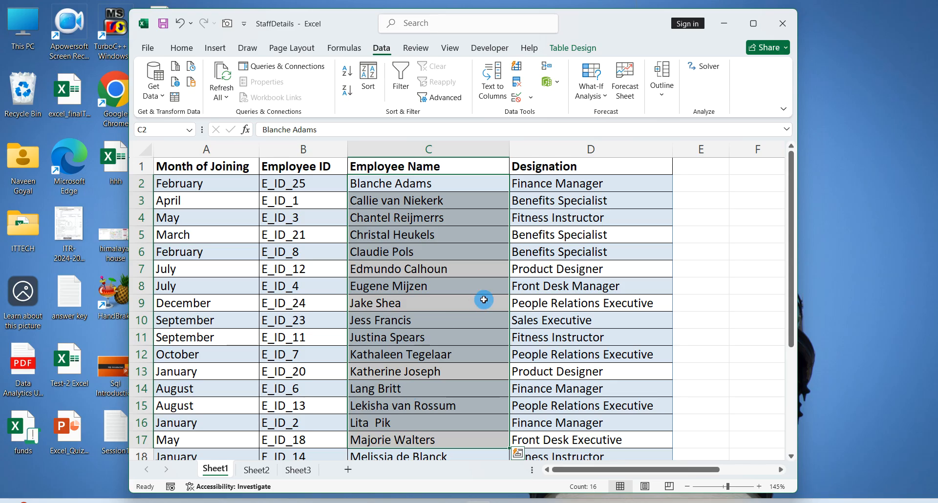
drag(559, 186, 553, 323)
click(553, 324)
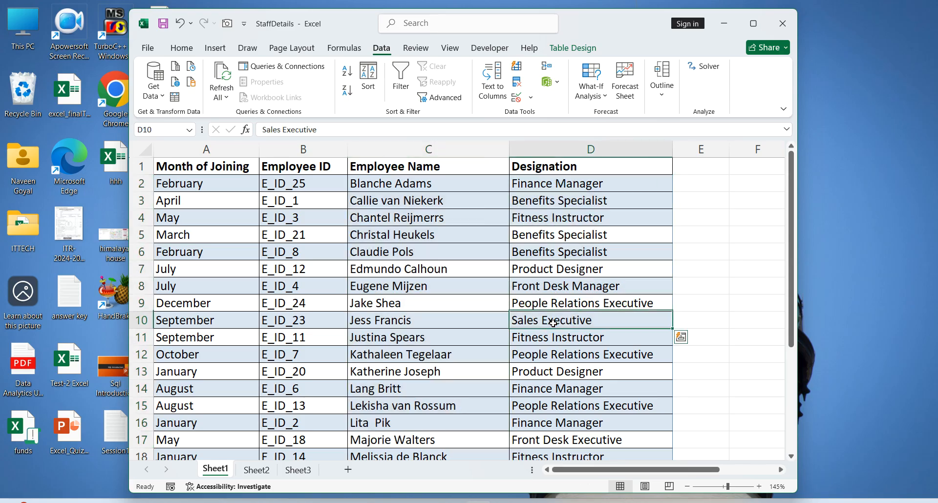
click(494, 211)
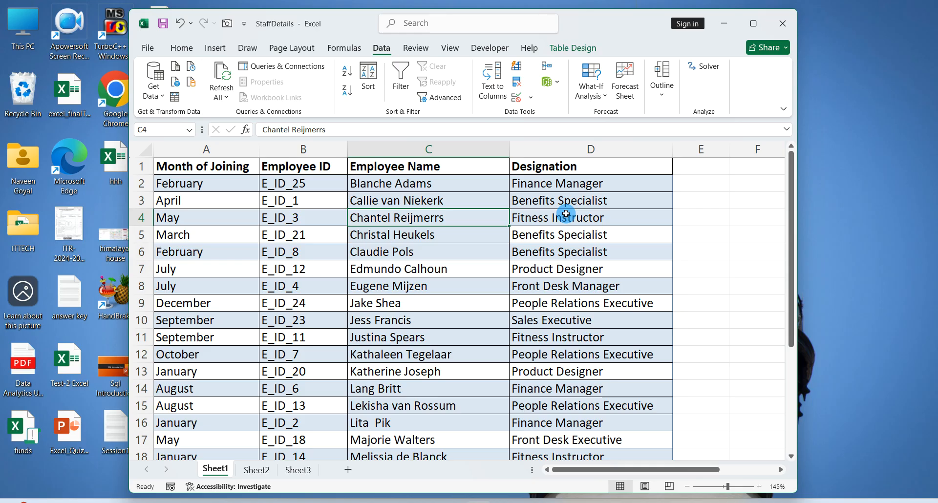
click(527, 268)
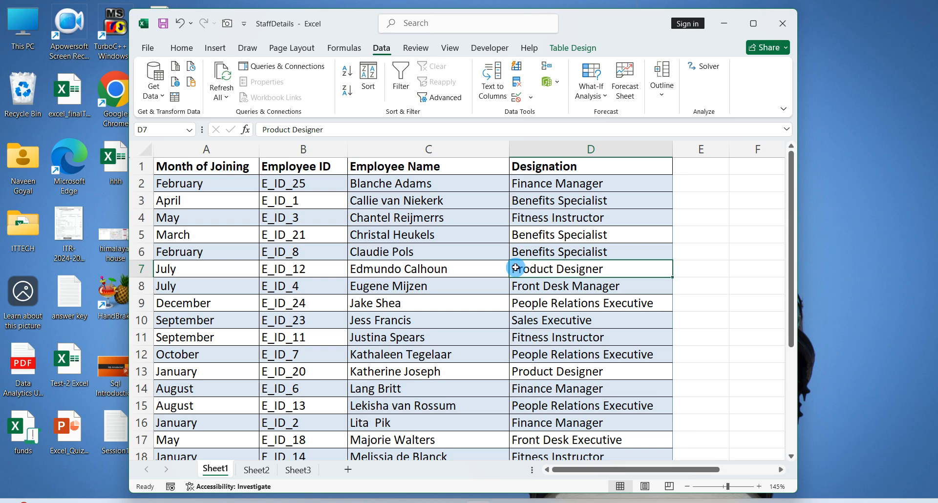
key(ctrl+a)
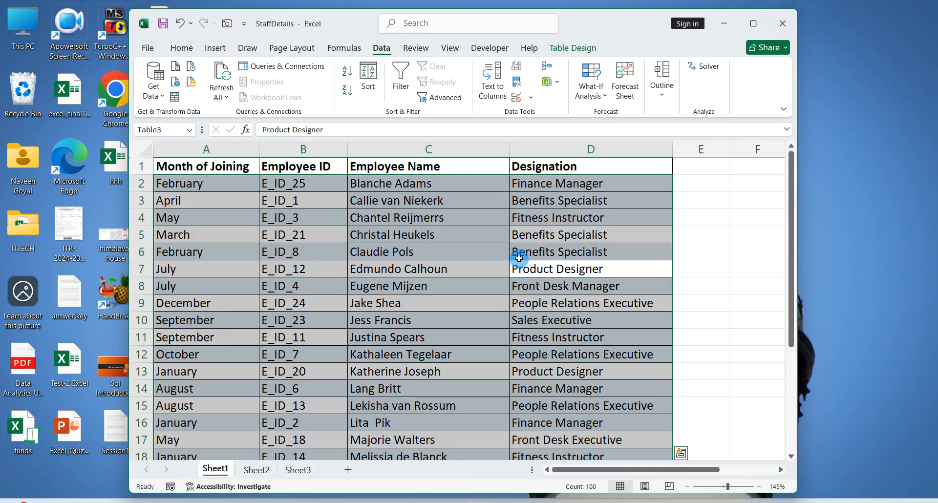
key(alt+a)
key(s)
key(s)
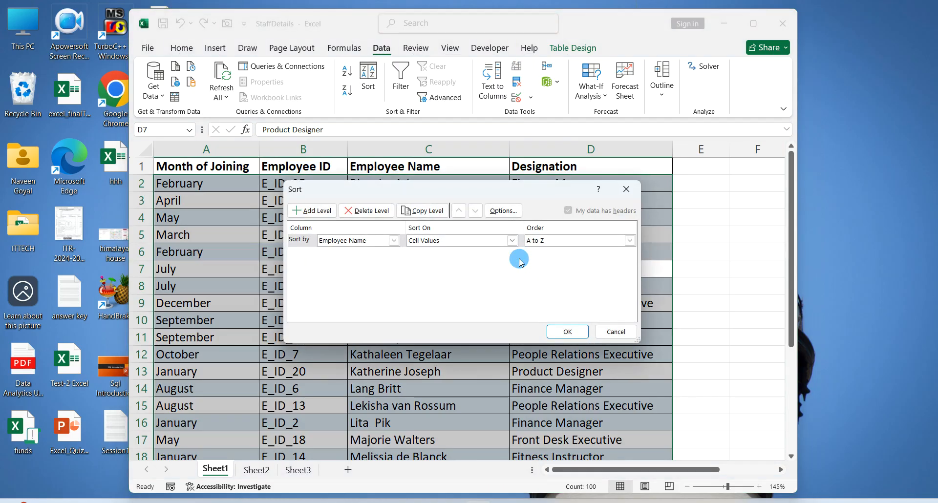
click(625, 188)
click(615, 199)
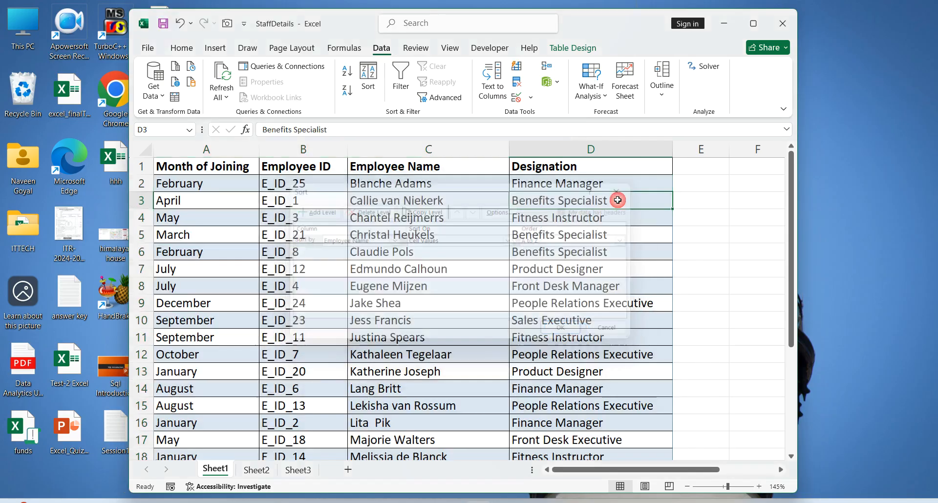
Open the custom sort settings for the entire staff table and set the first sort level to Designation
click(571, 239)
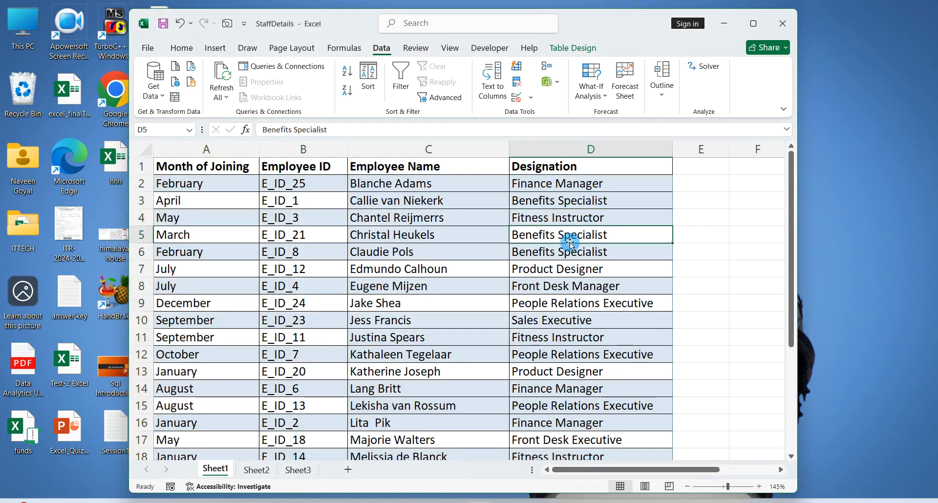
key(ctrl+a)
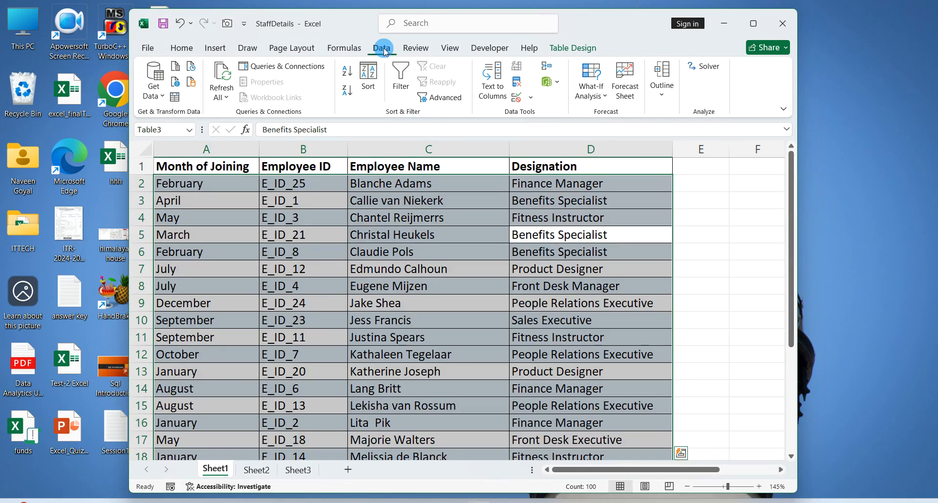
click(373, 78)
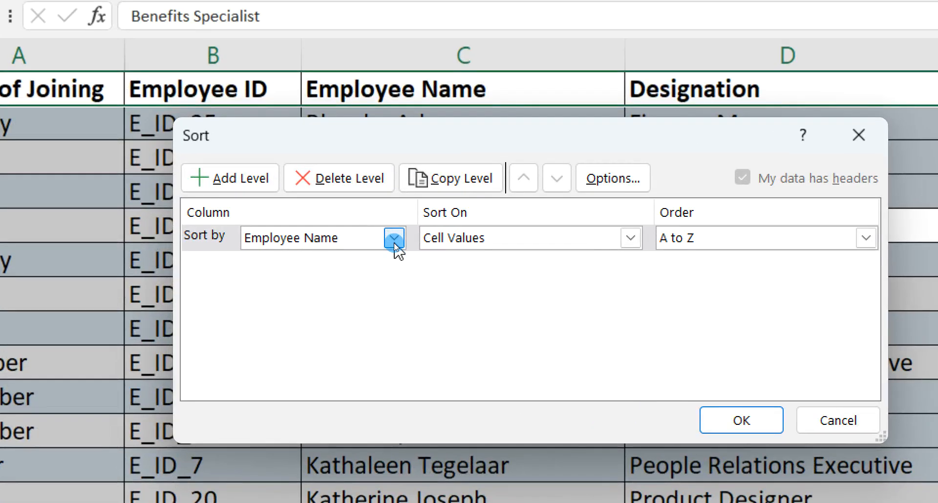
click(393, 237)
click(360, 311)
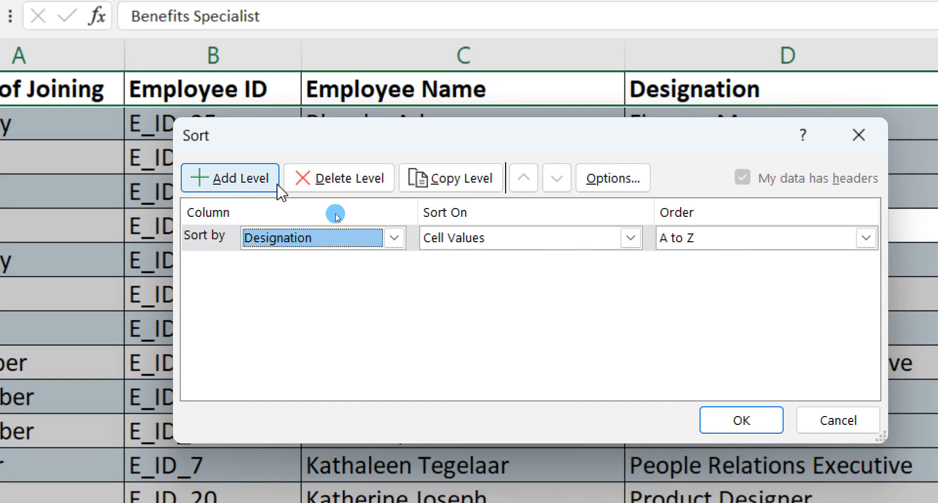
Add a second sort level by Employee Name, sorted on cell values from A to Z
click(262, 187)
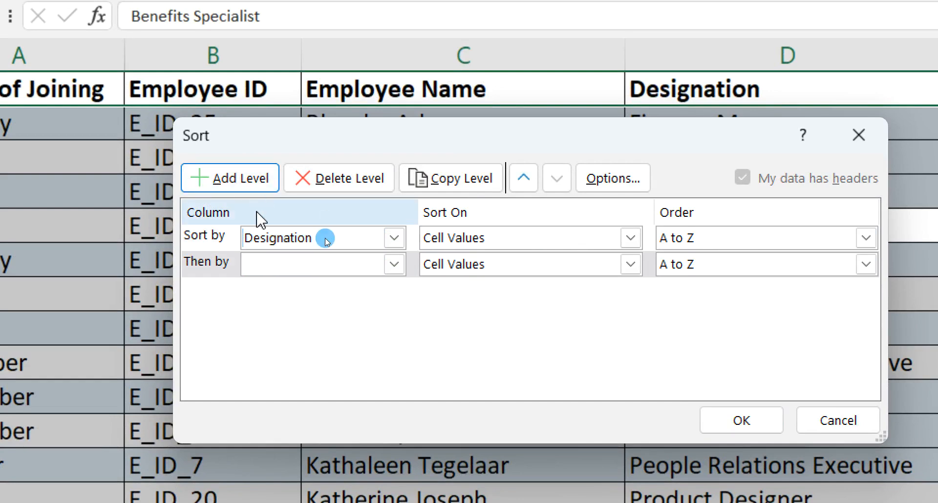
click(394, 264)
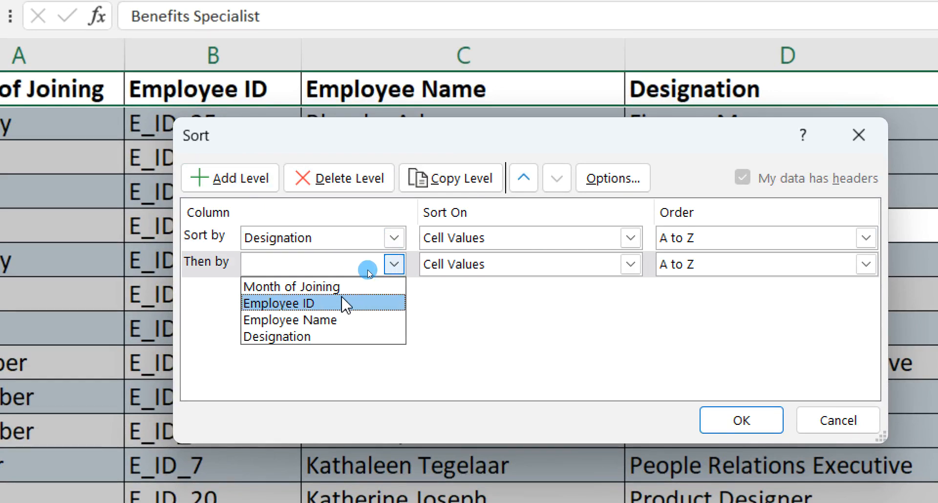
click(318, 321)
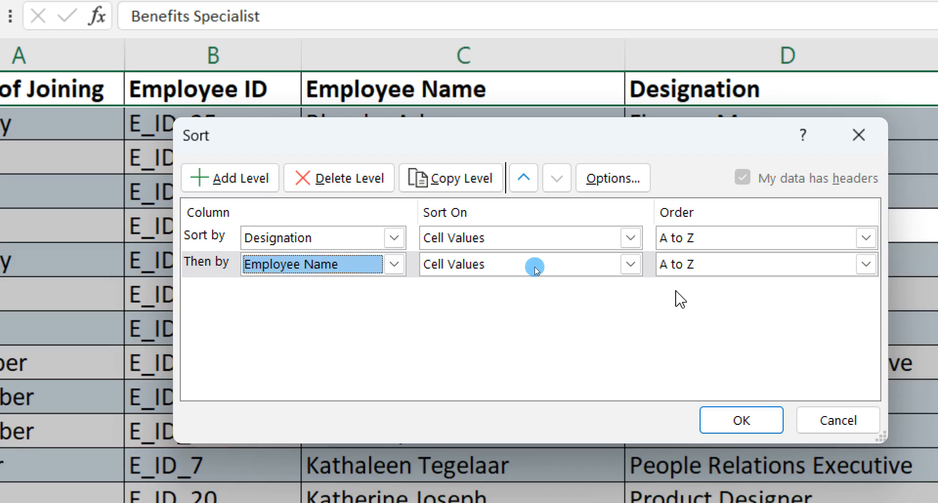
Apply the two-level custom sort by Designation and Employee Name to the staff table
click(747, 421)
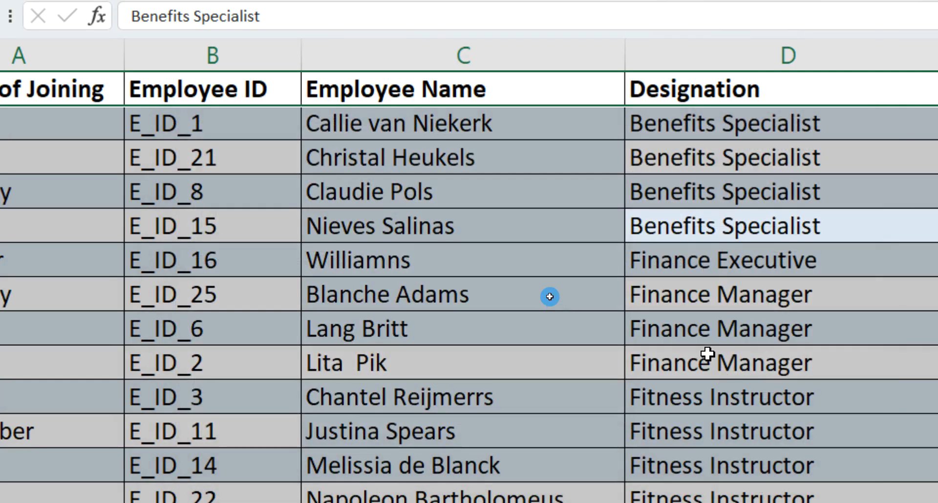
scroll(701, 330, down, 5)
scroll(681, 257, up, 5)
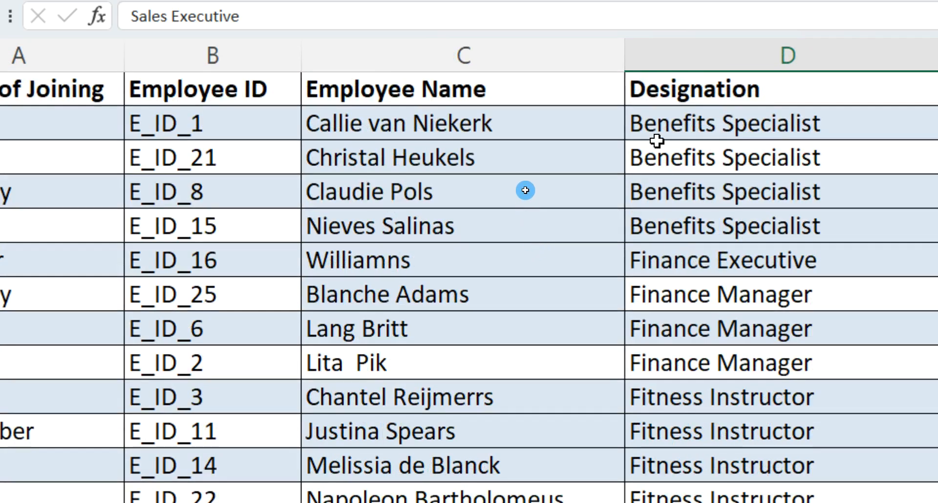
Examine the order of the employee names within the Benefits Specialist, Finance Executive and Finance Manager designation groups
drag(656, 123, 503, 247)
click(397, 160)
drag(720, 126, 517, 231)
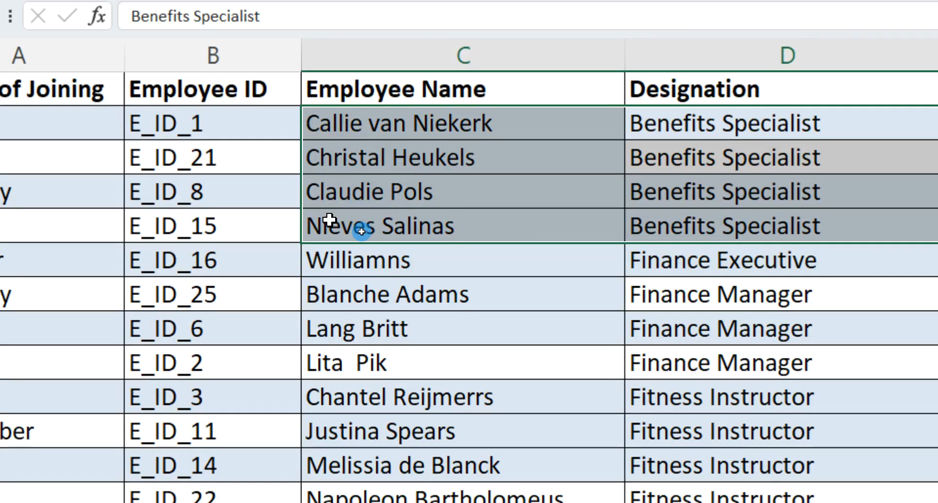
click(655, 252)
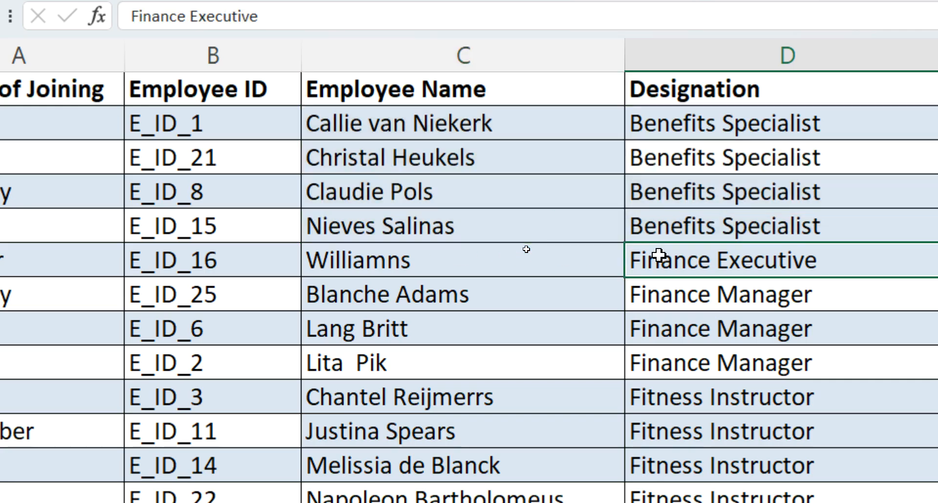
drag(668, 293, 576, 367)
click(551, 368)
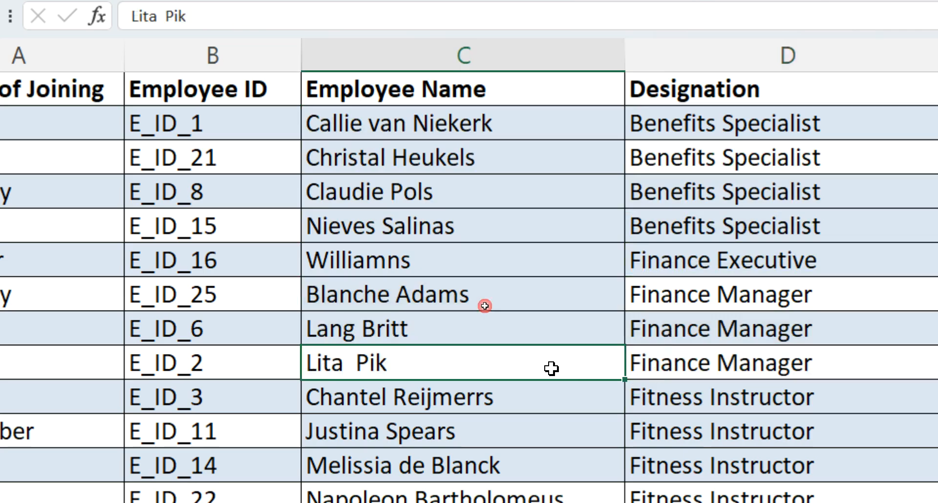
click(341, 304)
drag(341, 304, 662, 361)
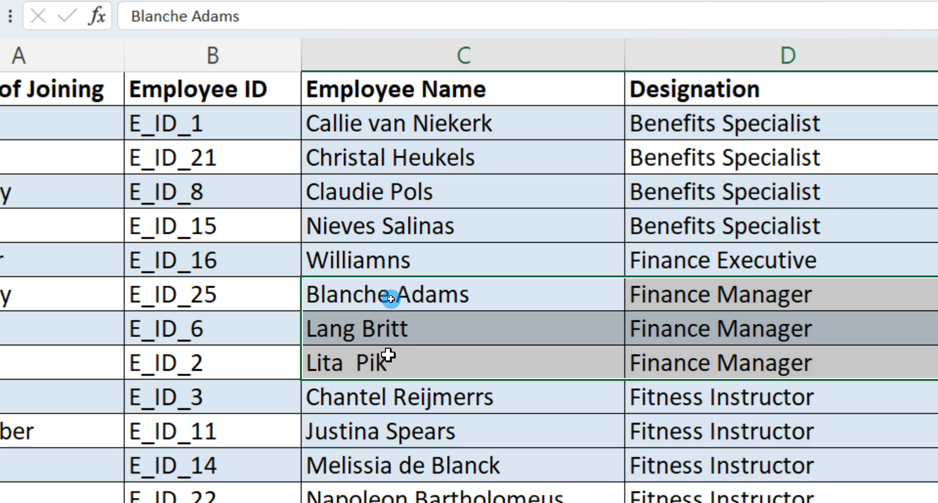
key(ctrl+q)
click(478, 324)
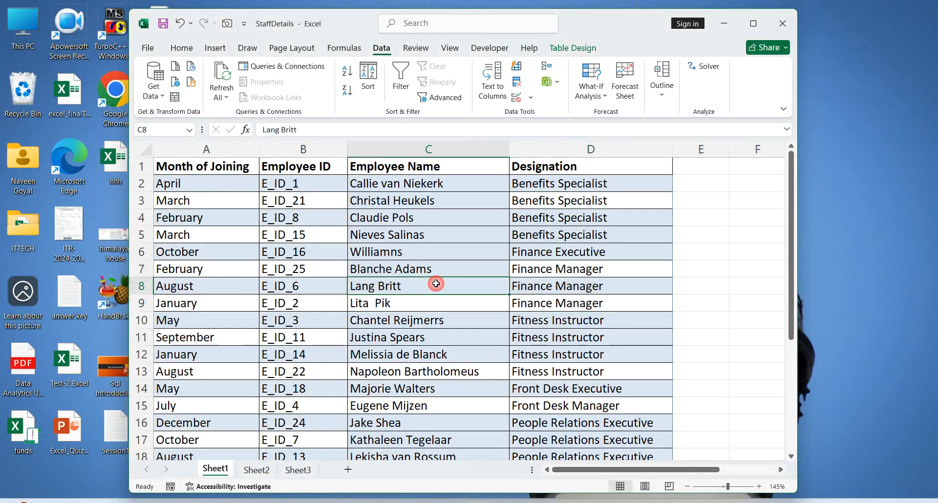
click(451, 269)
click(457, 287)
click(461, 287)
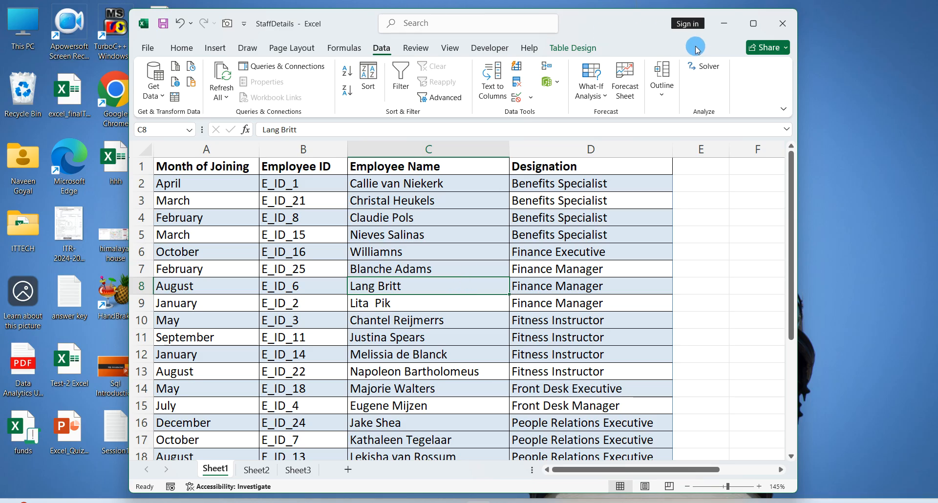
Close the StaffDetails workbook without saving the changes
click(774, 30)
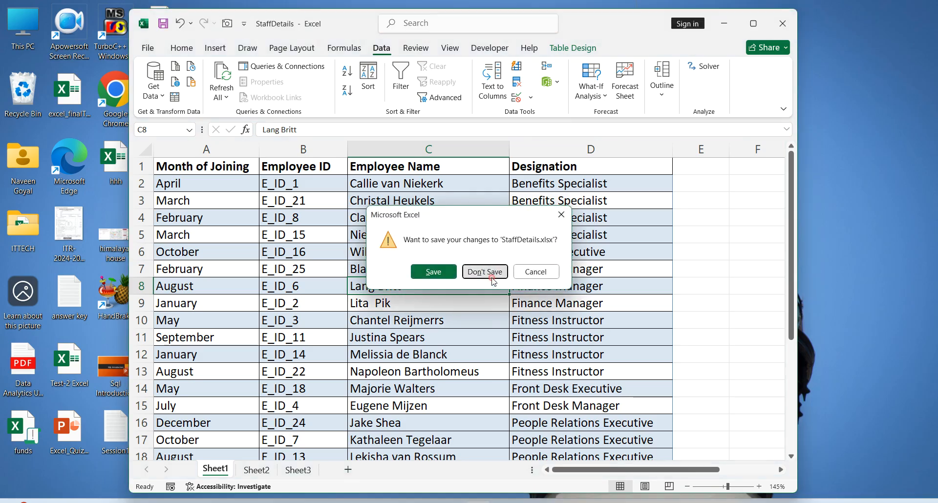
click(488, 271)
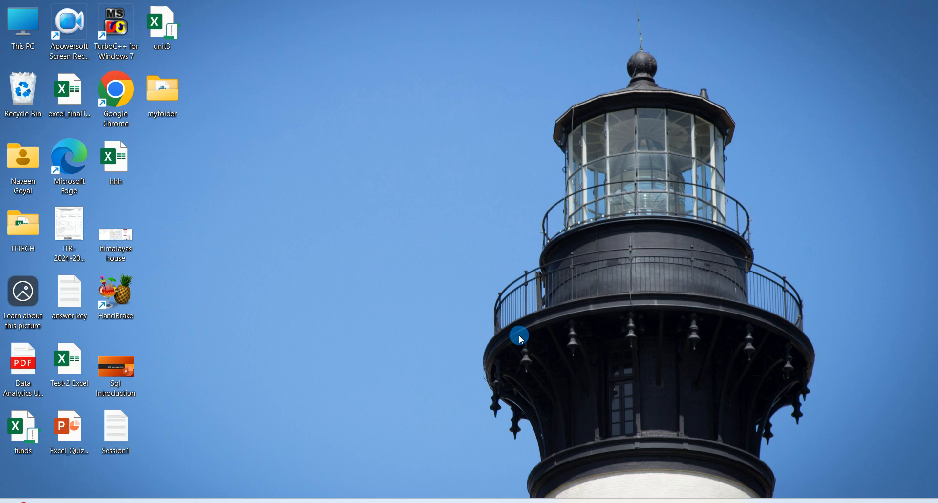
In File Explorer, open the 05_Datafiles_For_Faculty folder inside Work\Excel on the D: drive
double_click(23, 29)
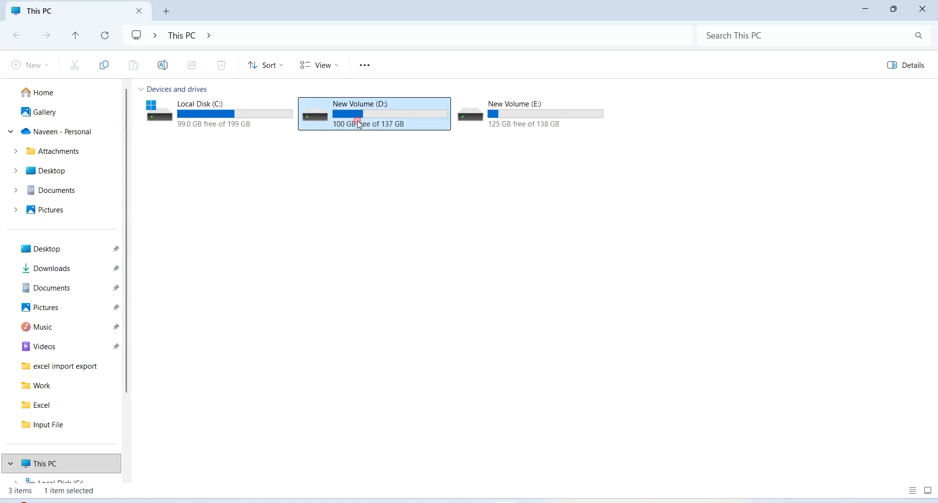
double_click(360, 122)
click(186, 167)
double_click(190, 166)
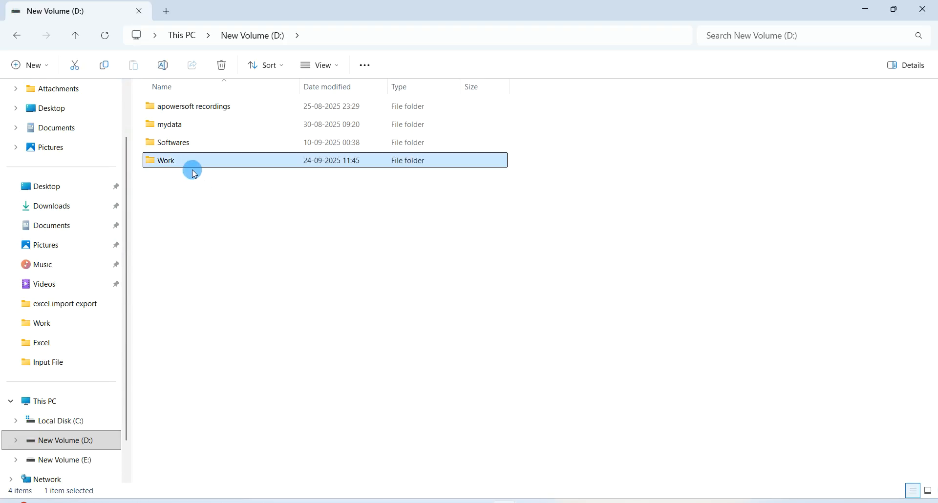
double_click(184, 194)
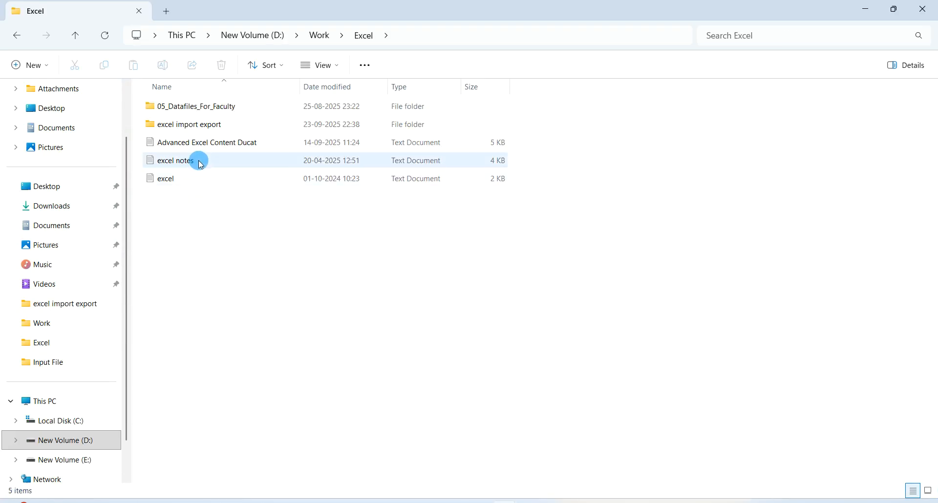
double_click(190, 106)
Open the ProductsDetails workbook from the Task 1.4 folder under Chapter 01\Task
double_click(191, 160)
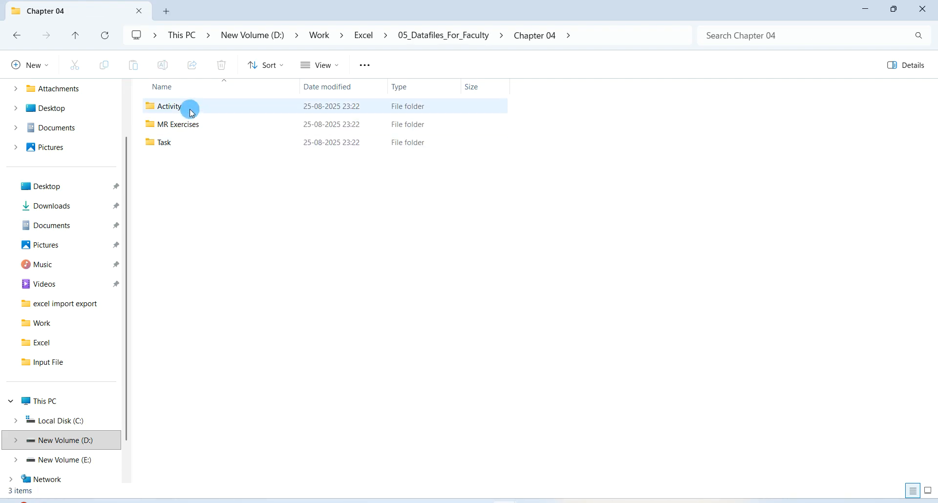
click(76, 37)
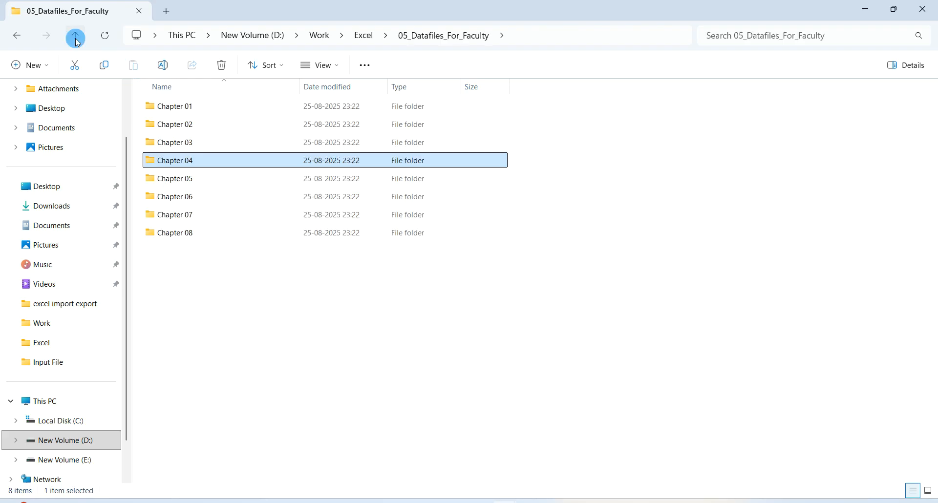
double_click(168, 105)
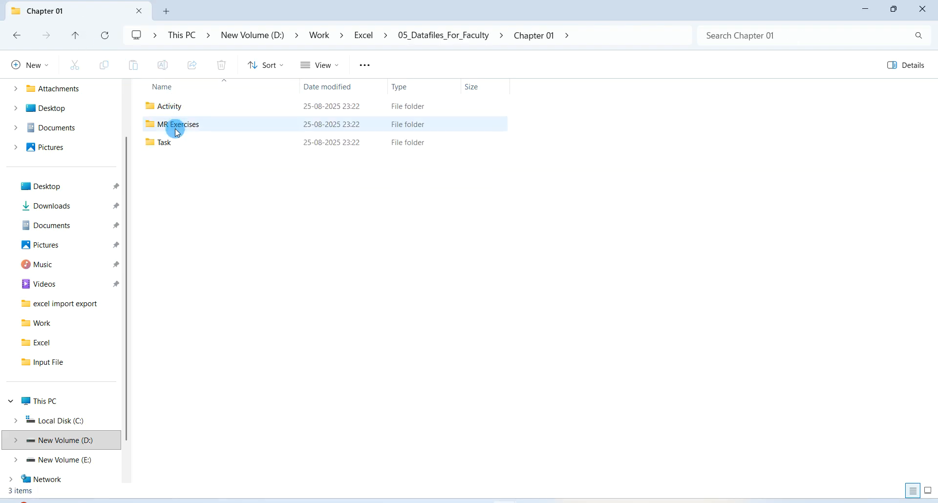
double_click(177, 141)
double_click(184, 160)
double_click(166, 113)
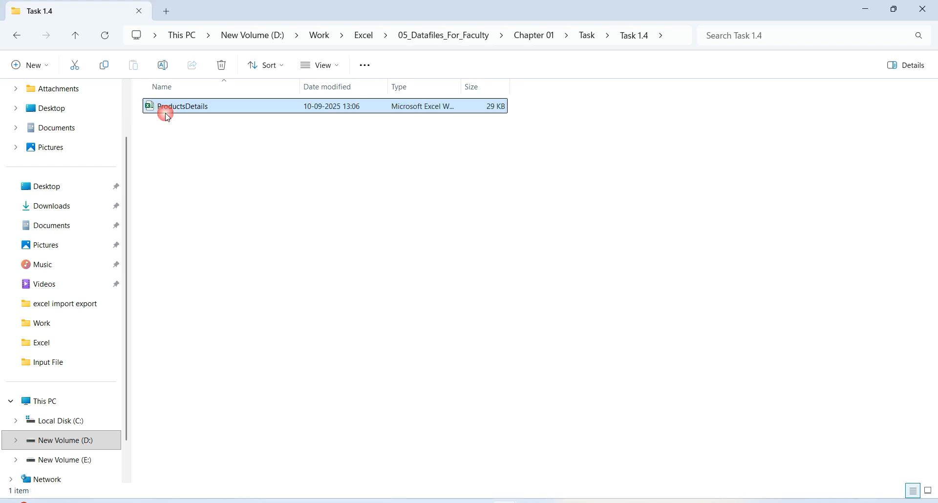
double_click(168, 112)
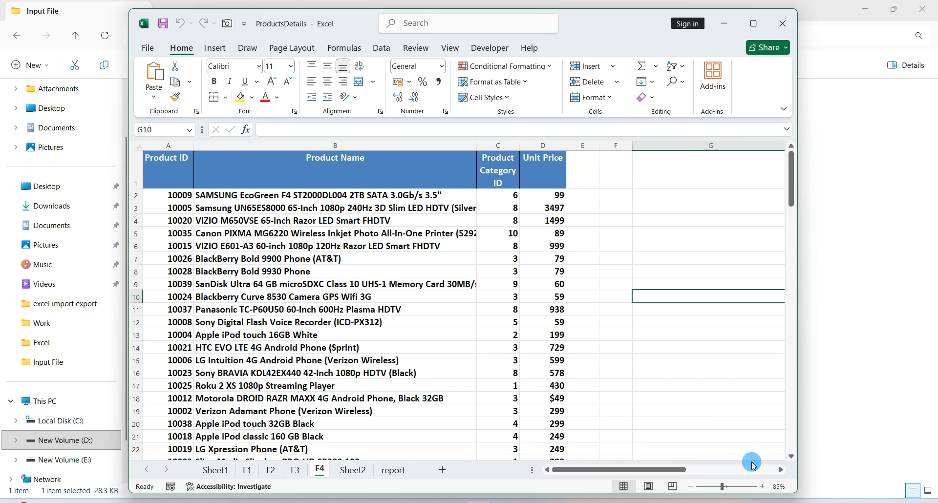
Enlarge the F4 sheet to 100% zoom with the Product ID to Unit Price columns in view
click(760, 487)
click(760, 487)
scroll(576, 389, up, 1)
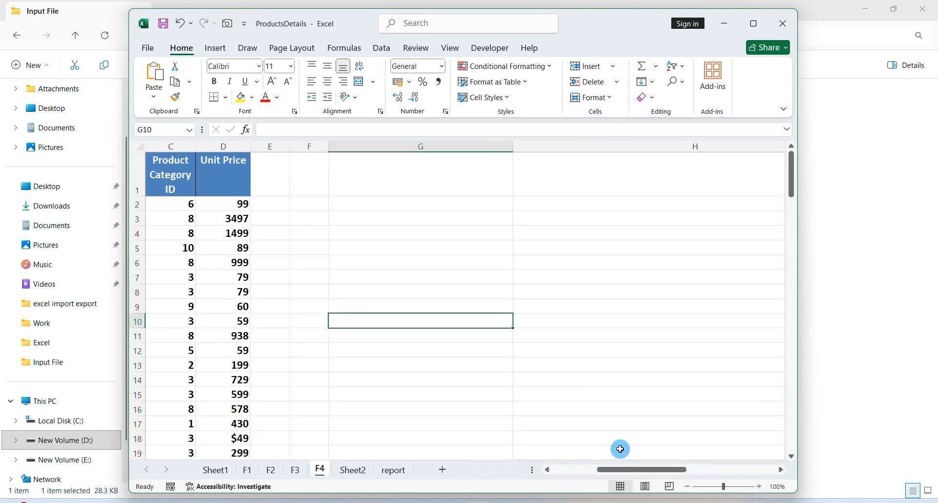
drag(627, 469, 582, 469)
click(473, 353)
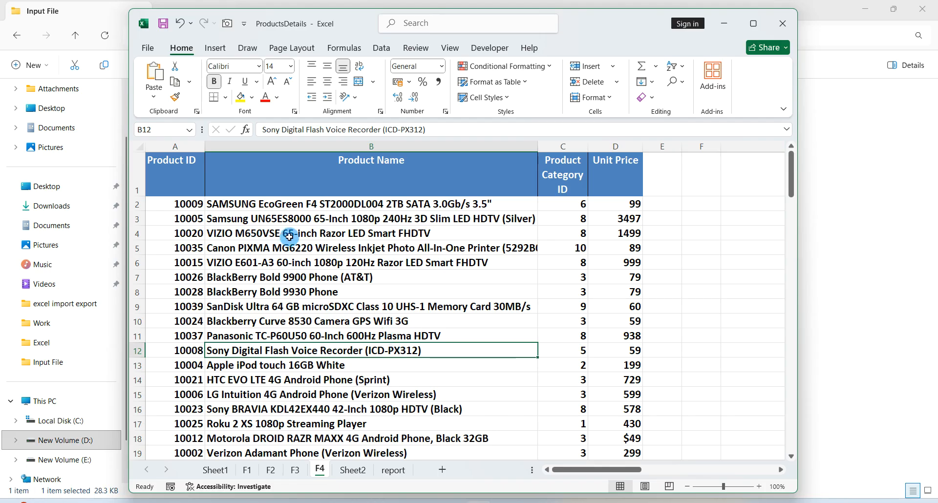
Examine the product list's column headings and look through its rows
click(188, 188)
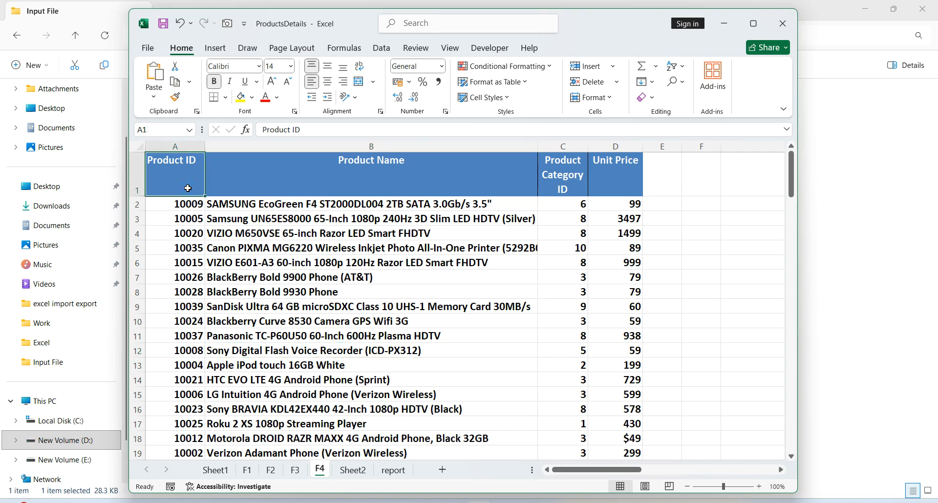
click(338, 176)
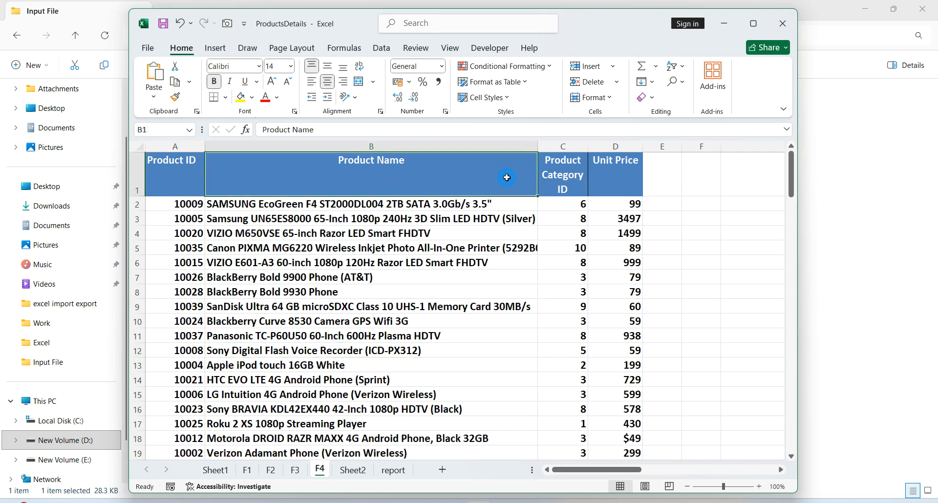
double_click(559, 179)
click(601, 180)
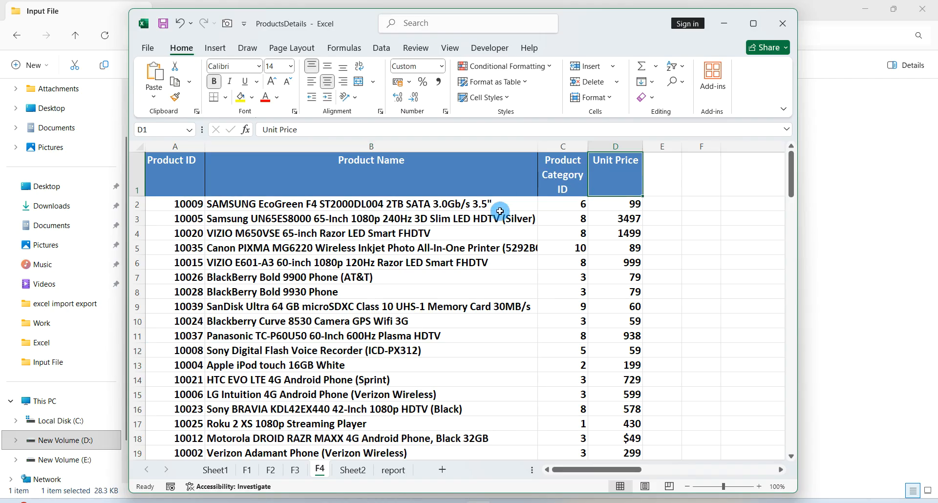
scroll(314, 277, down, 2)
scroll(315, 278, up, 2)
scroll(315, 277, down, 4)
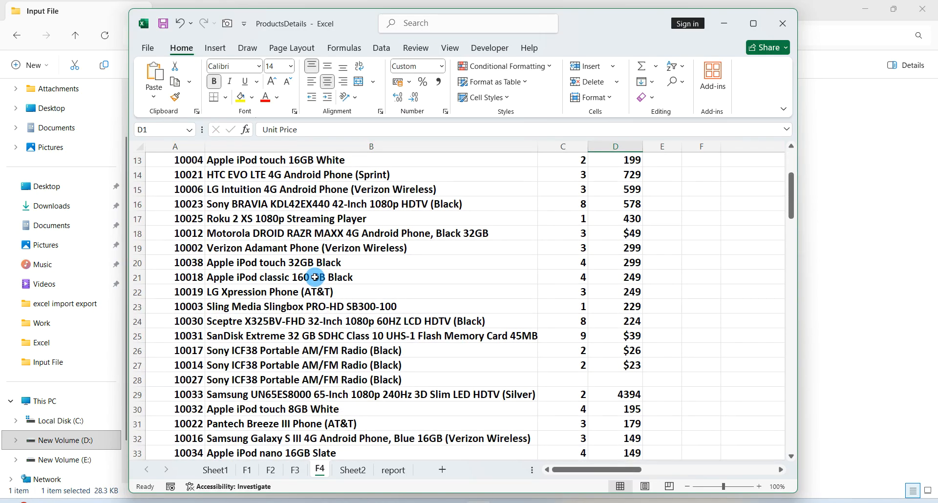
scroll(314, 277, up, 4)
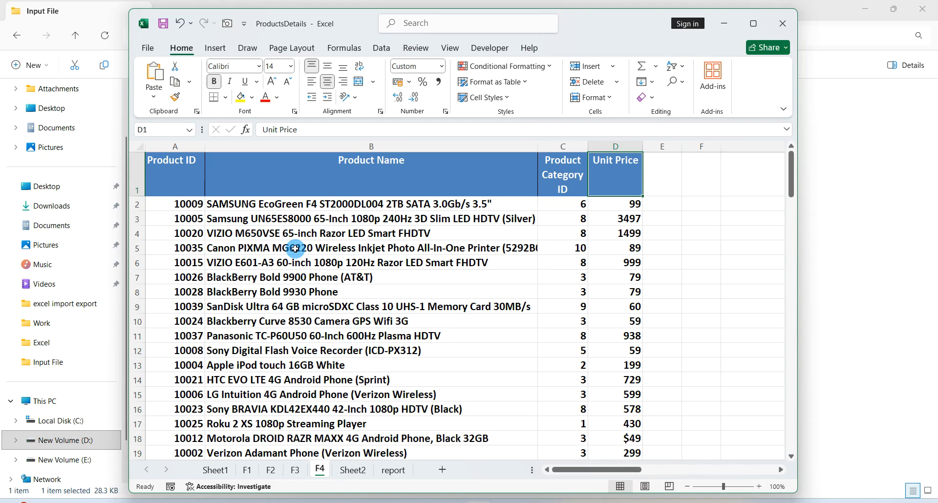
Select the whole product list on the F4 sheet and turn on filtering for its header row
click(344, 268)
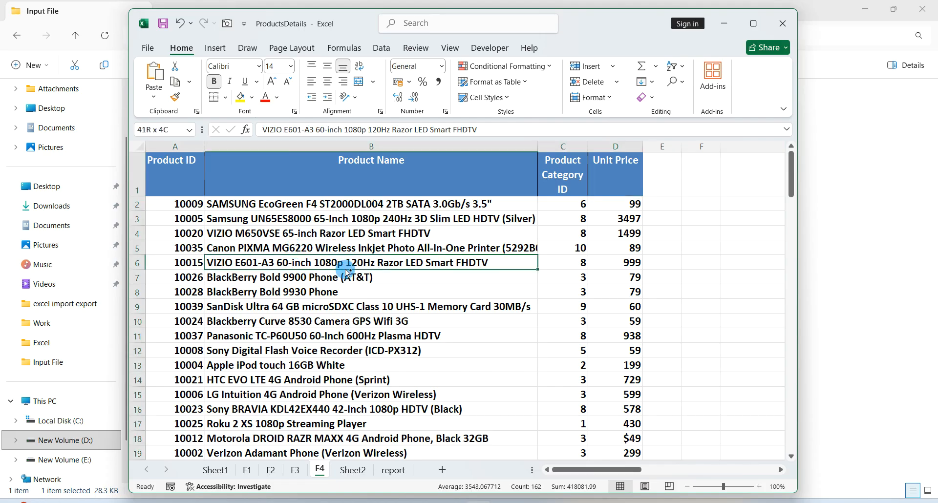
key(ctrl+a)
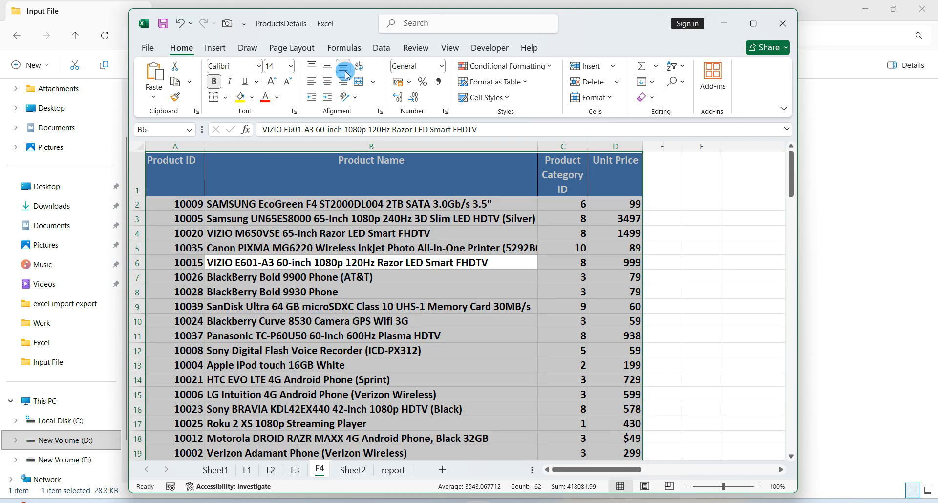
click(378, 49)
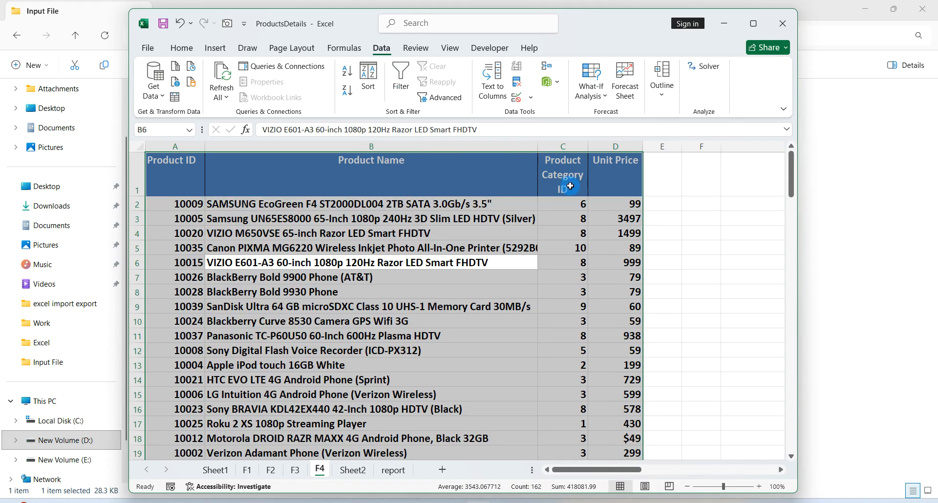
click(395, 82)
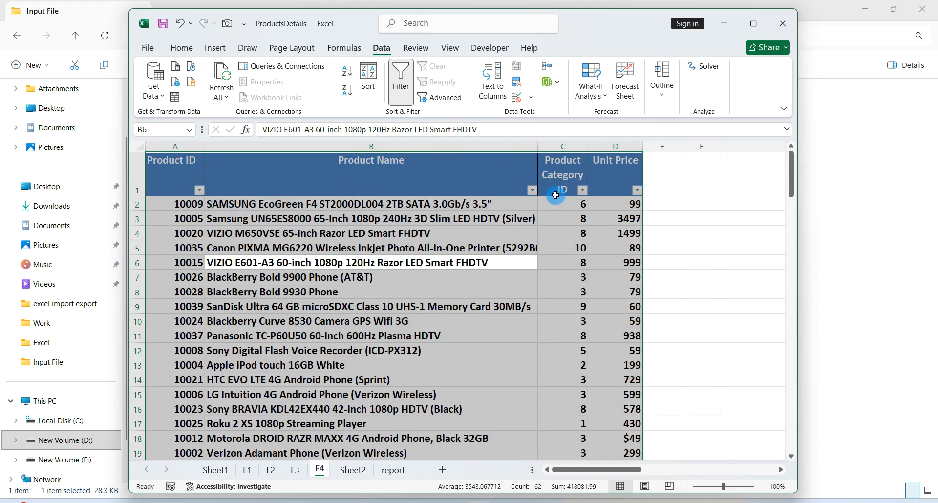
click(401, 89)
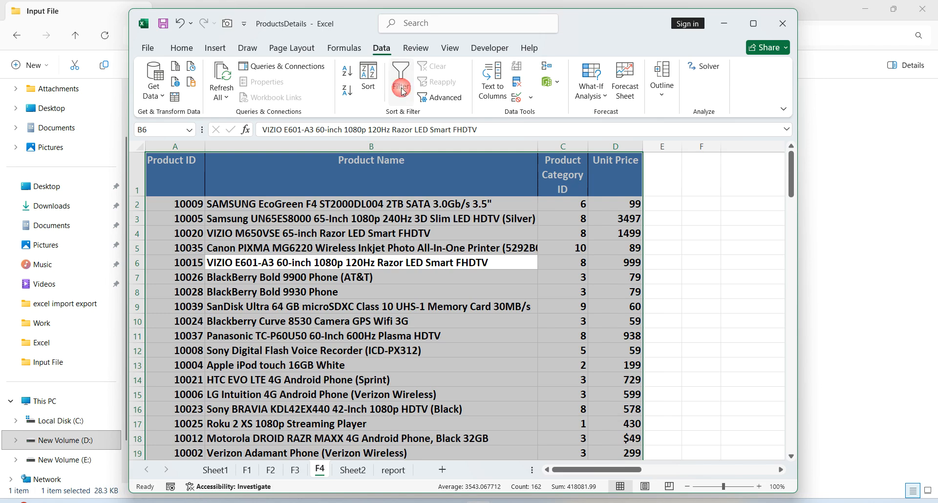
click(401, 90)
click(403, 92)
click(408, 95)
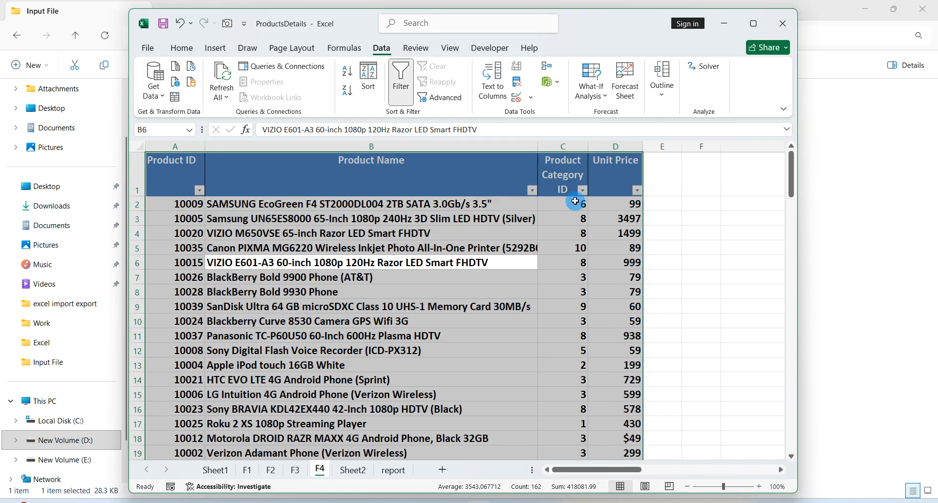
Filter the Product Name column to the items matching the search text "apple"
double_click(569, 218)
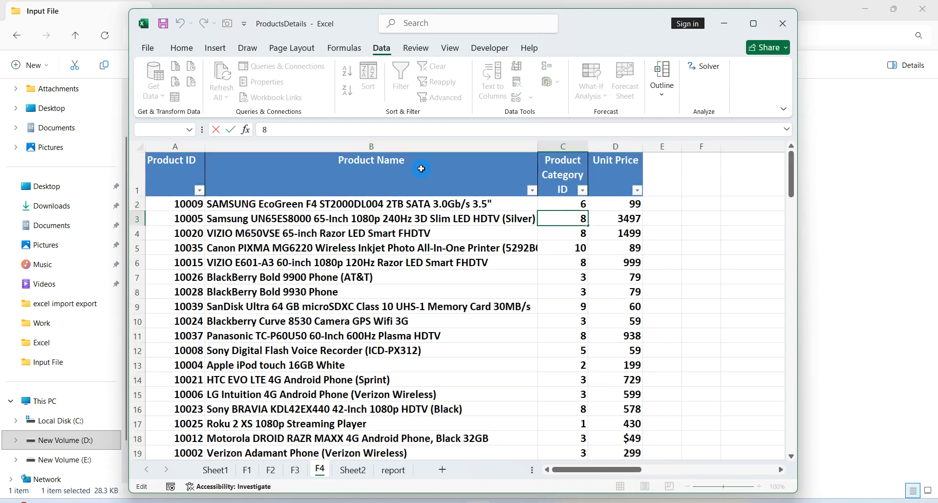
click(531, 191)
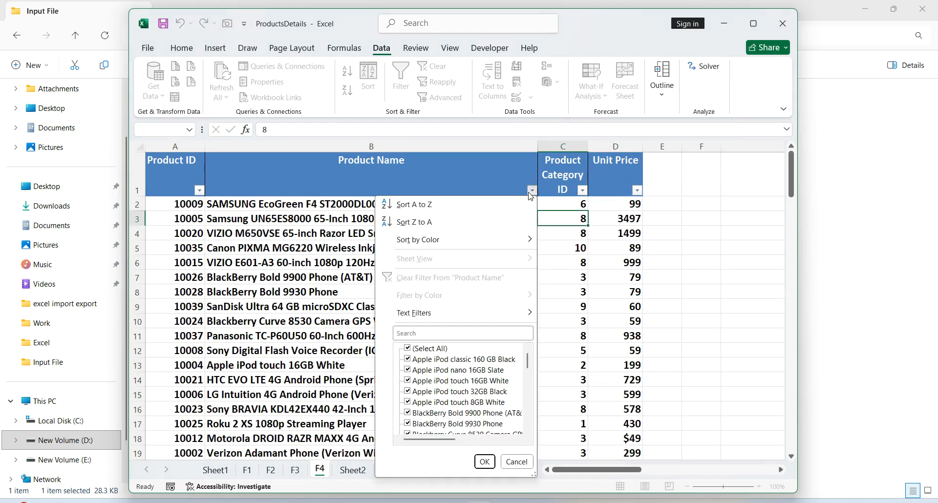
click(416, 334)
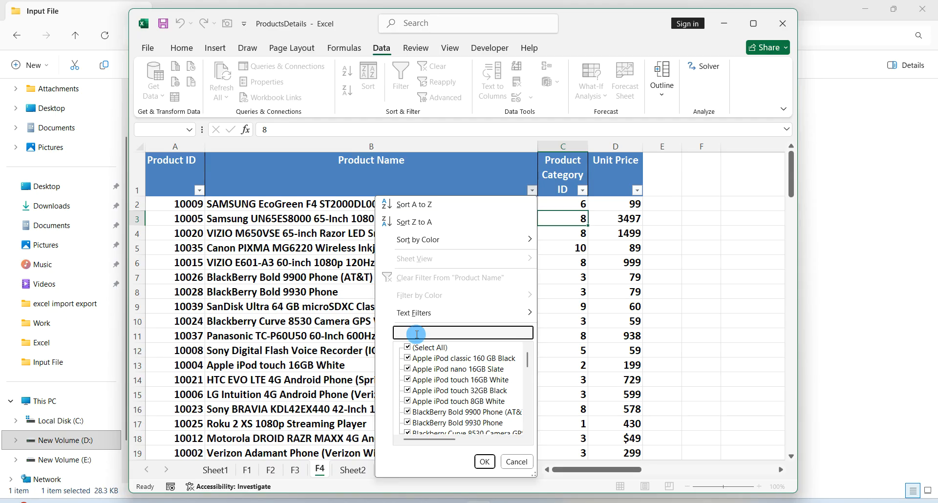
text(app)
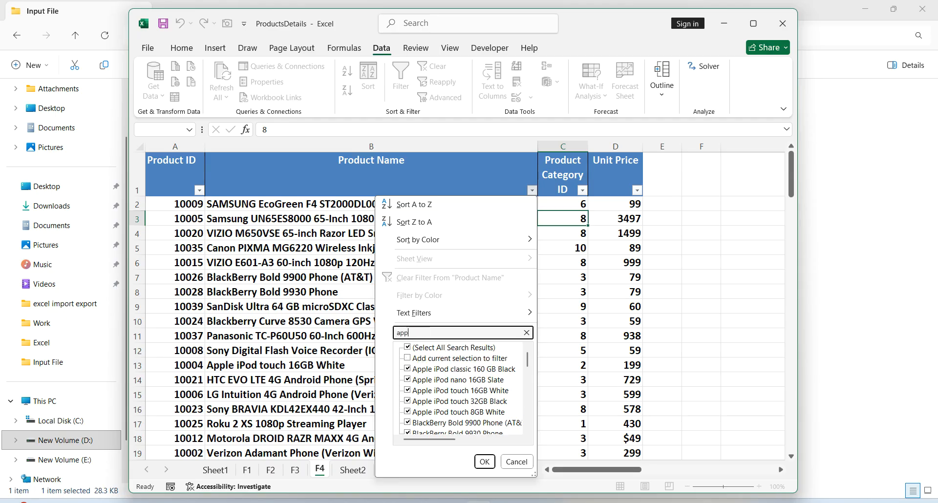
text(le)
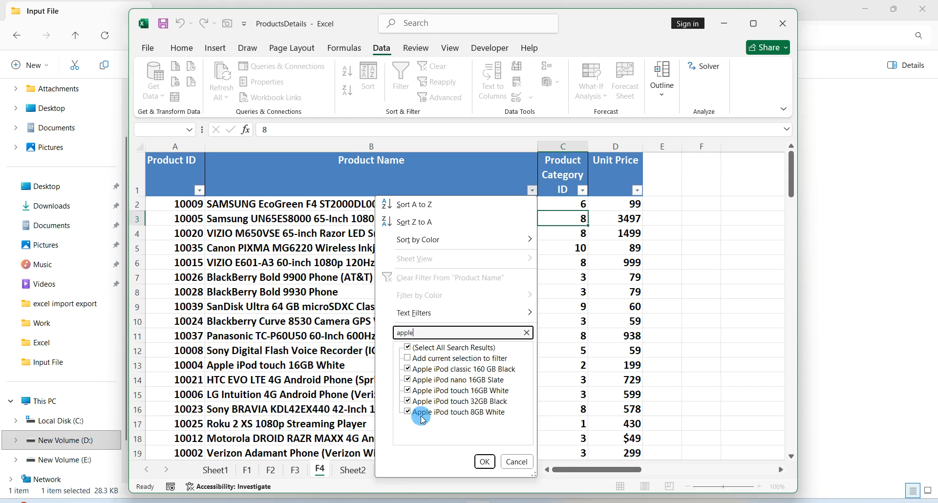
click(483, 461)
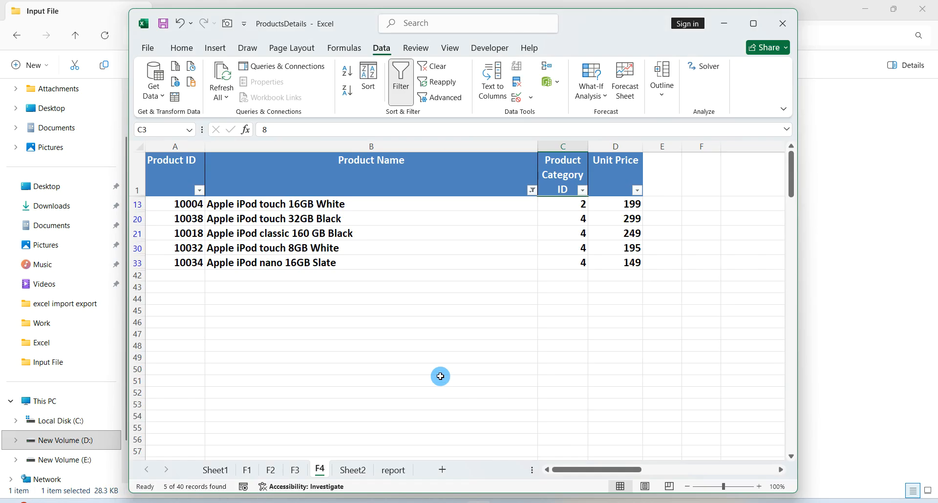
Clear the filter from the Product Name column
click(531, 191)
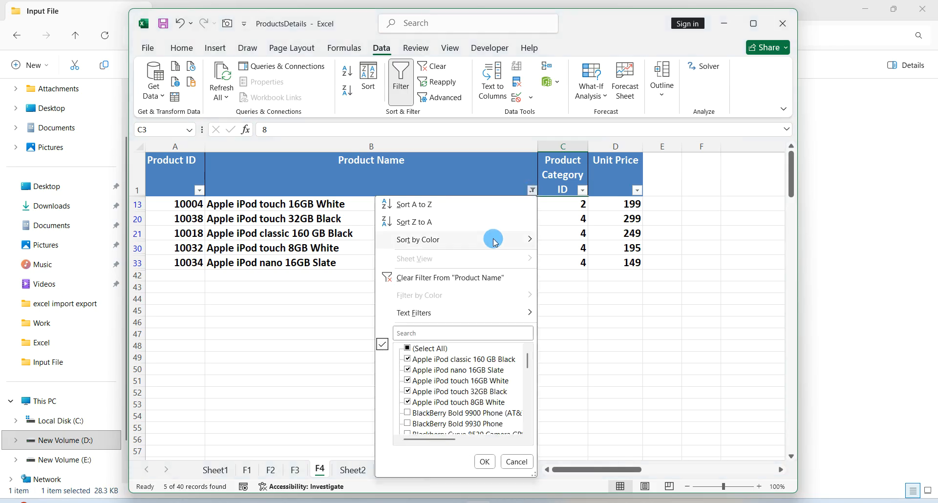
click(461, 278)
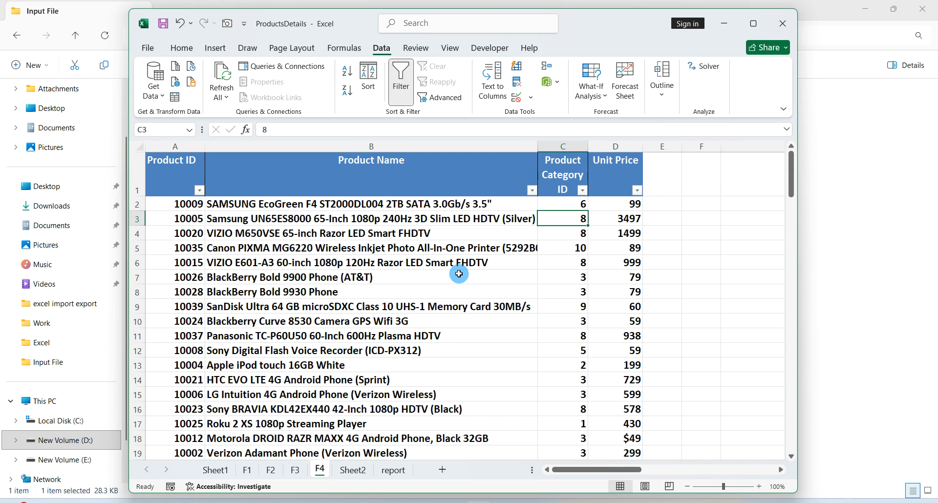
click(393, 274)
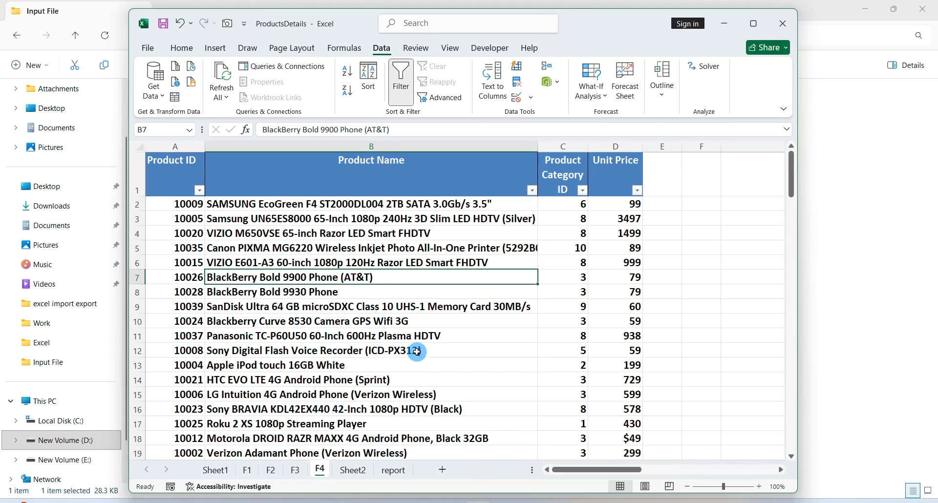
Turn filtering off for the product list, then reselect the whole list and turn its header filters back on
click(401, 81)
click(422, 222)
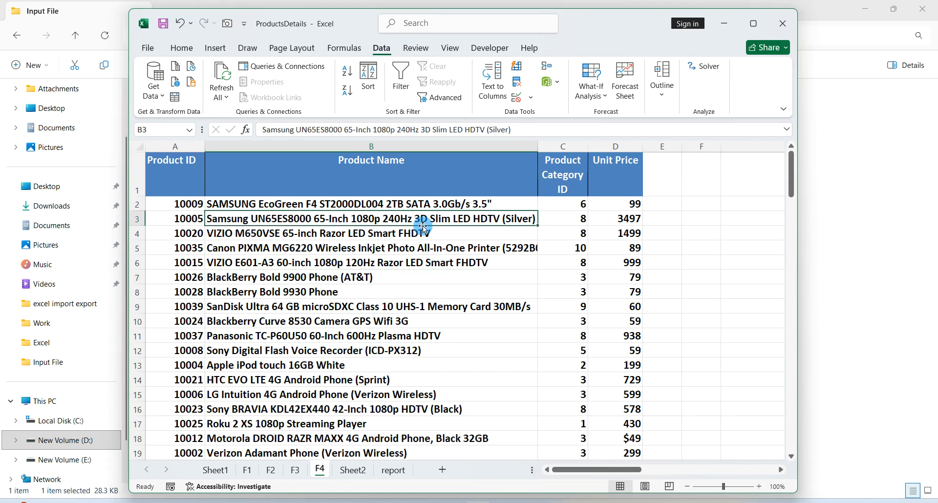
key(ctrl+a)
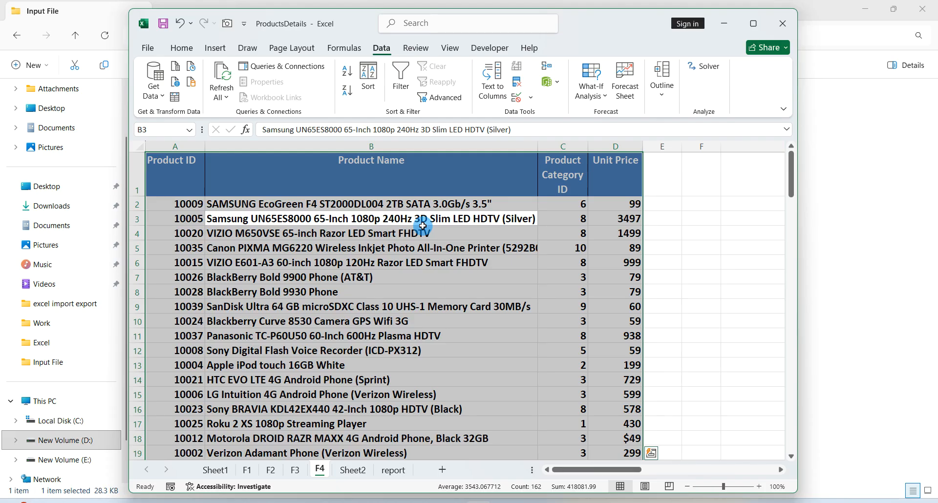
key(ctrl+shift+l)
click(444, 244)
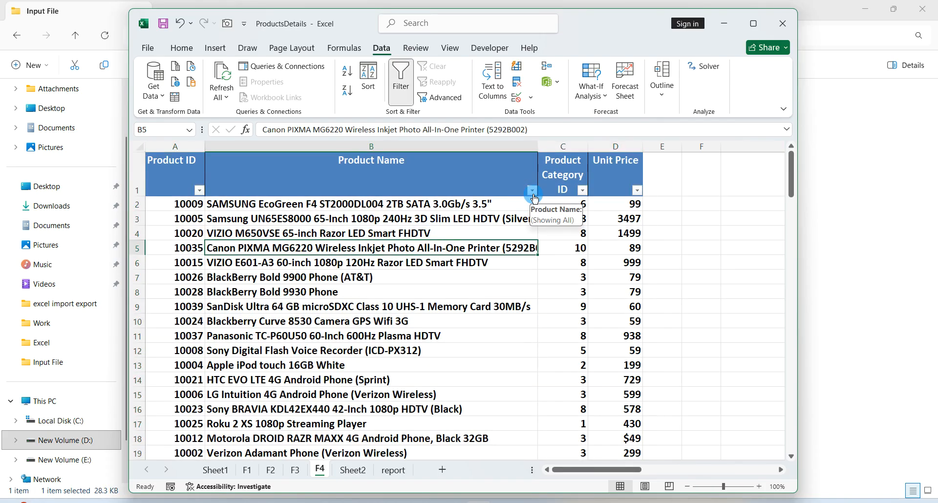
Filter the Product Name column to the items matching the search text "printer"
click(531, 193)
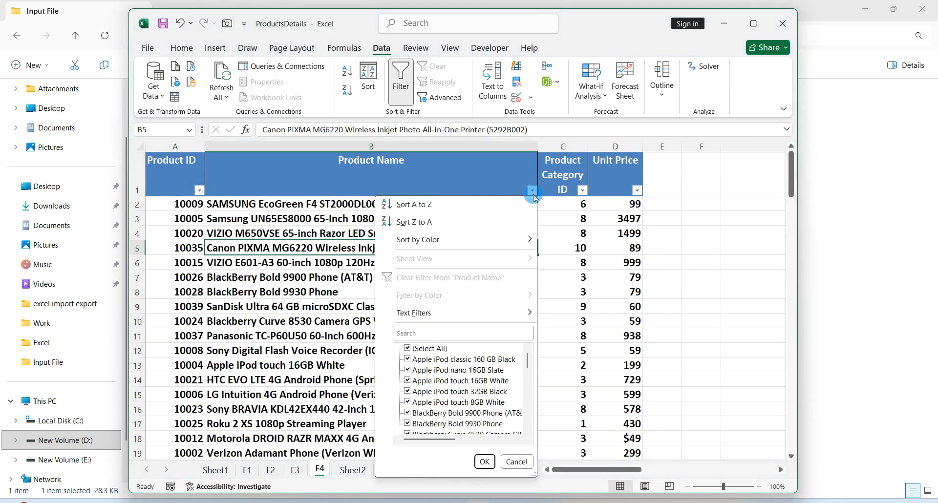
click(487, 331)
text(printer)
key(Return)
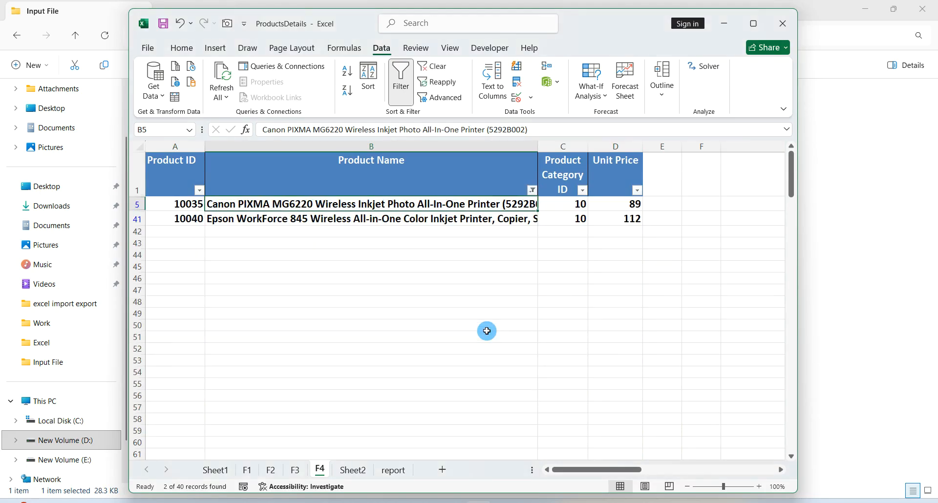
click(486, 330)
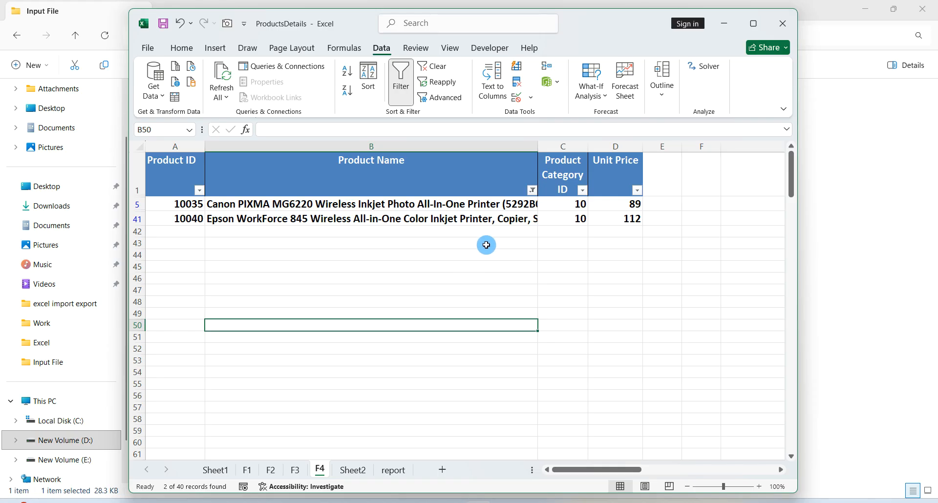
Replace the Product Name filter with the items matching "radio"
click(531, 189)
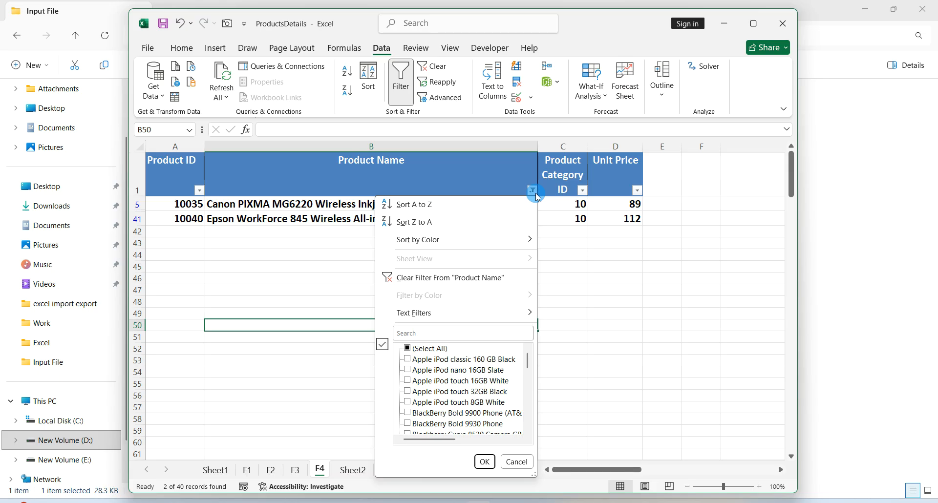
click(462, 336)
text(radio)
key(Return)
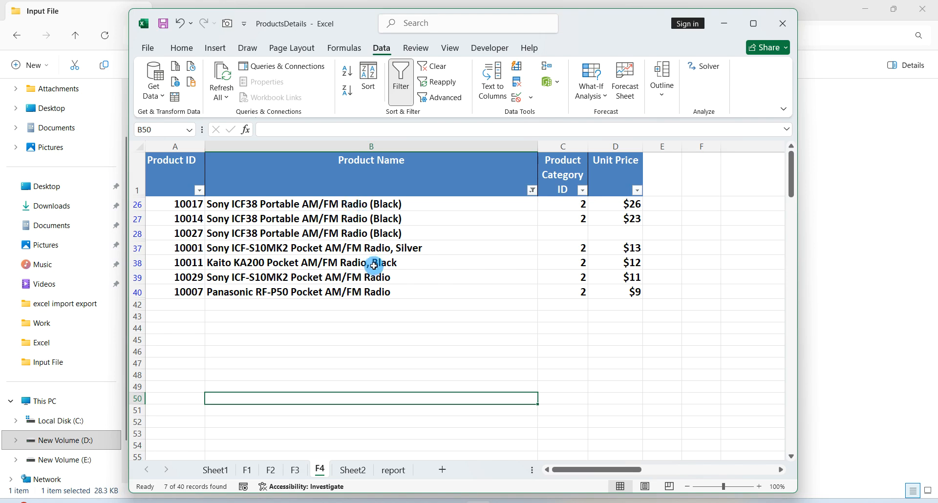
click(531, 191)
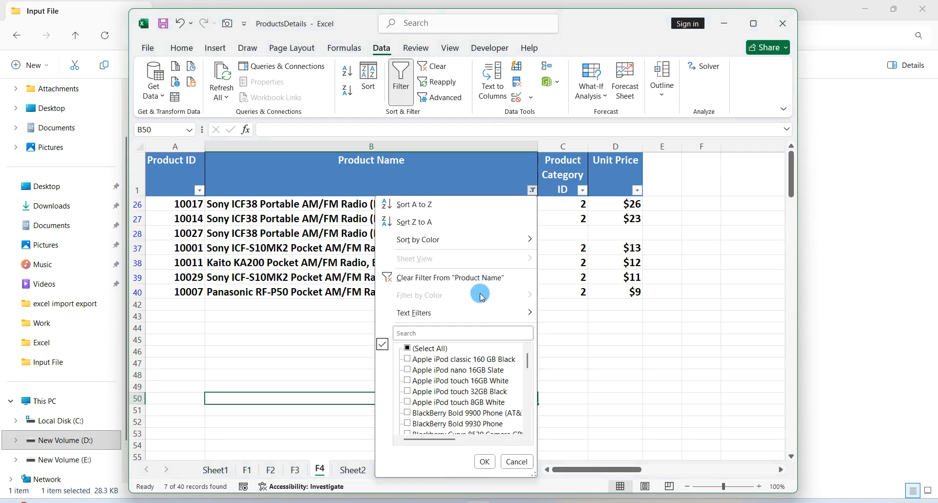
click(458, 332)
text(printer)
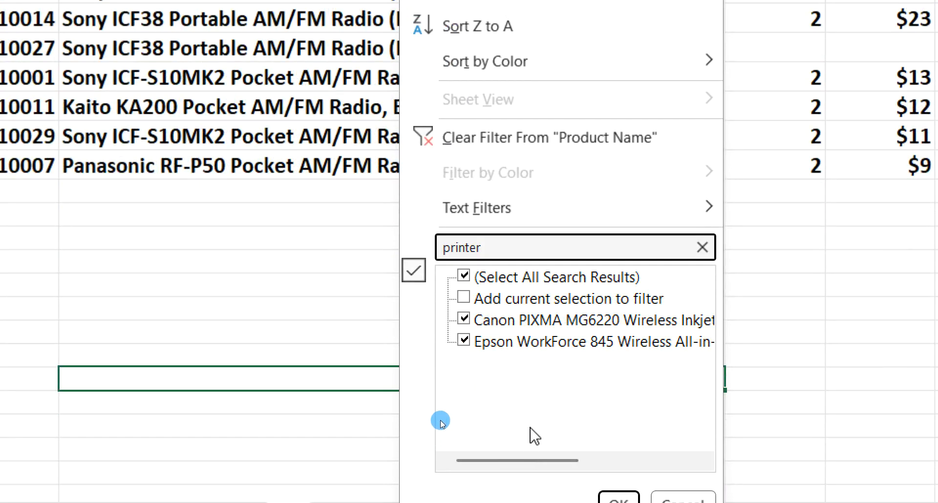
mouse_move(497, 293)
mouse_down()
mouse_move(505, 300)
mouse_move(554, 255)
mouse_up()
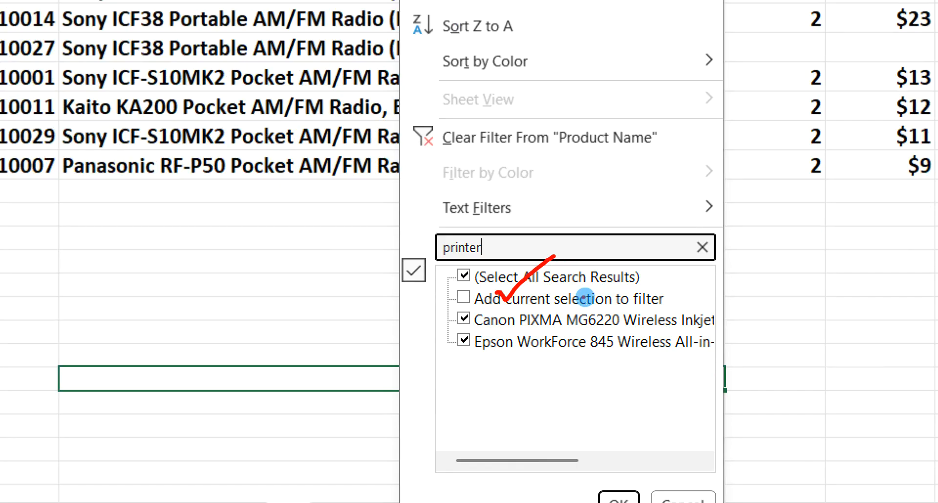
key(Escape)
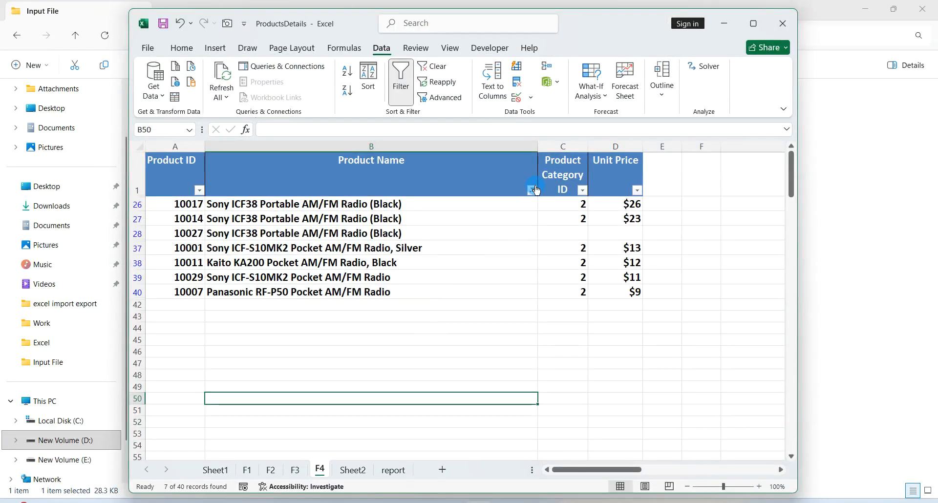
Refilter the Product Name column by "printer", leaving "Add current selection to filter" unchecked
click(535, 185)
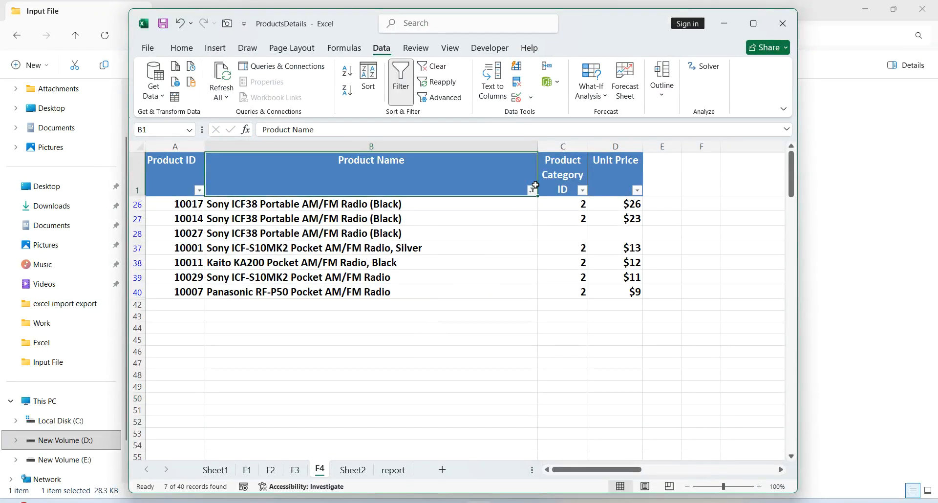
click(532, 190)
click(450, 333)
text(printer)
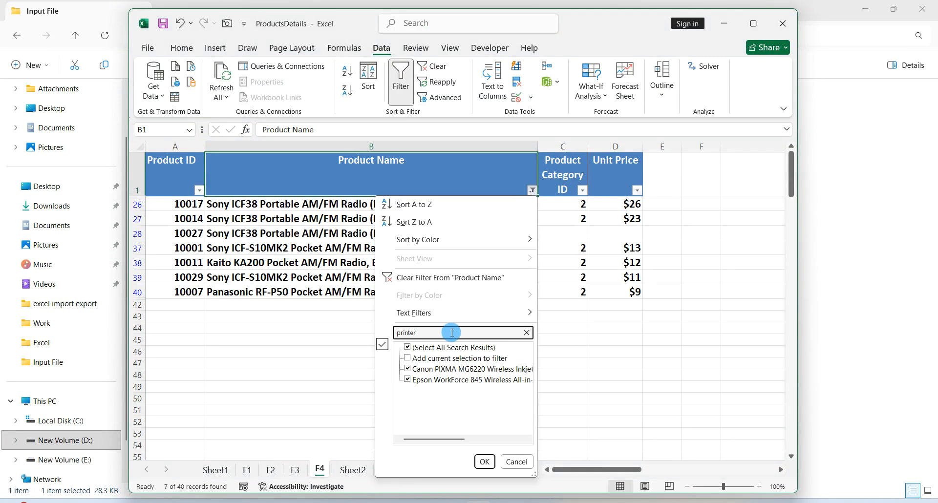
double_click(408, 360)
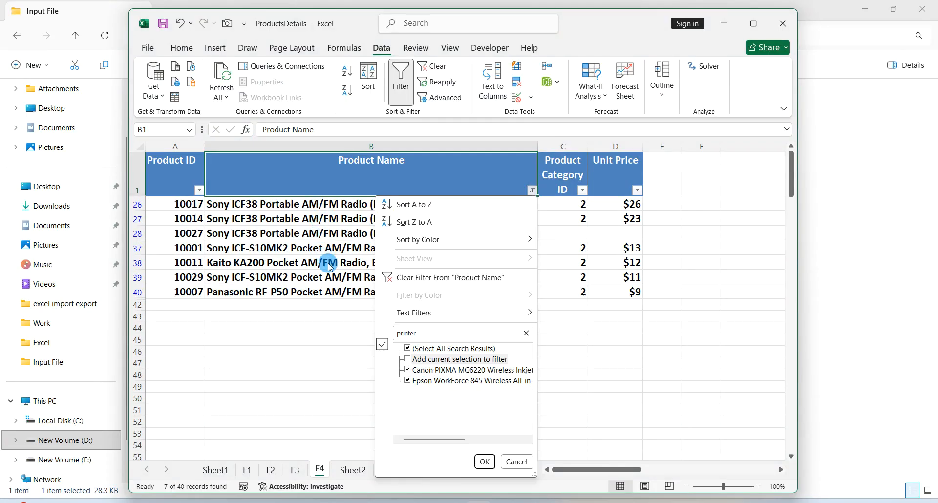
click(484, 461)
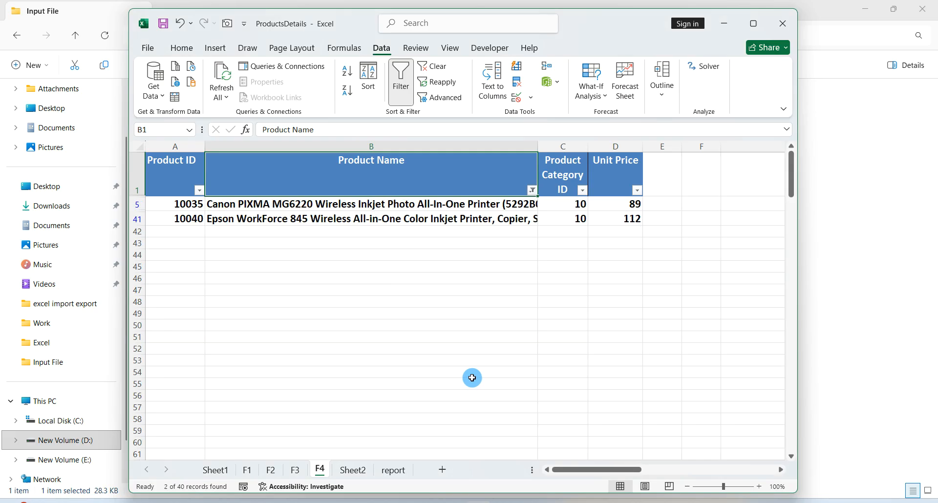
Search the Product Name filter for "radio" and add the matches to the current filter selection
click(532, 192)
click(426, 333)
click(426, 335)
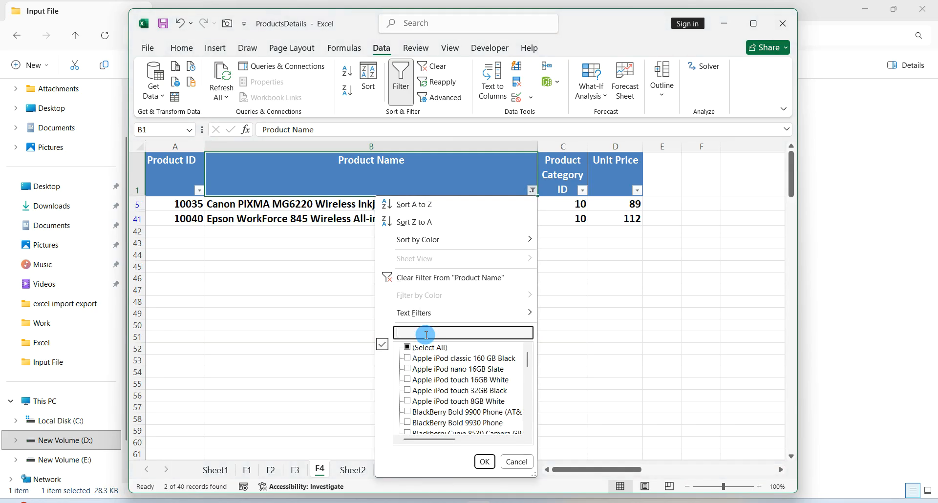
text(rad)
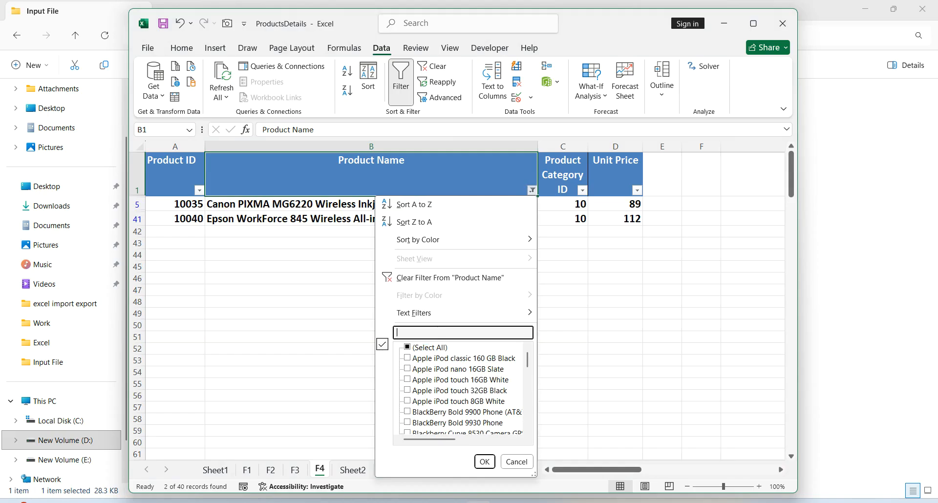
text(io)
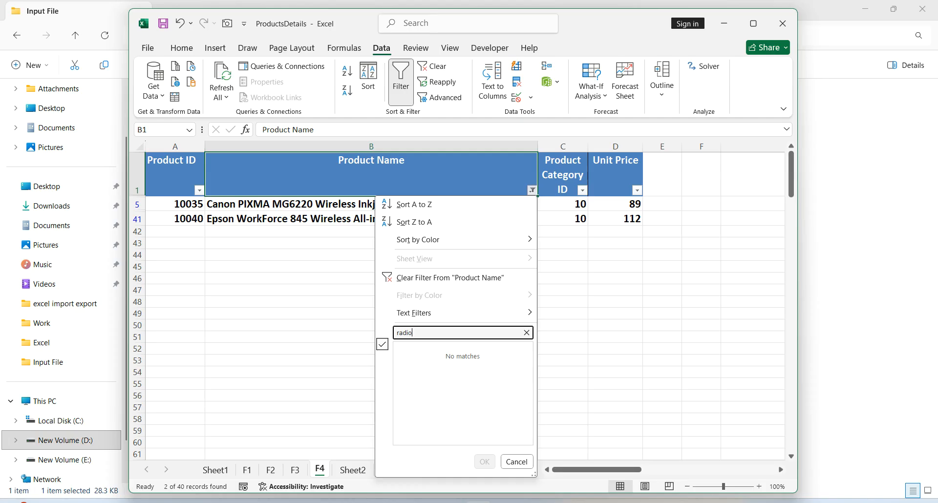
click(409, 358)
click(481, 462)
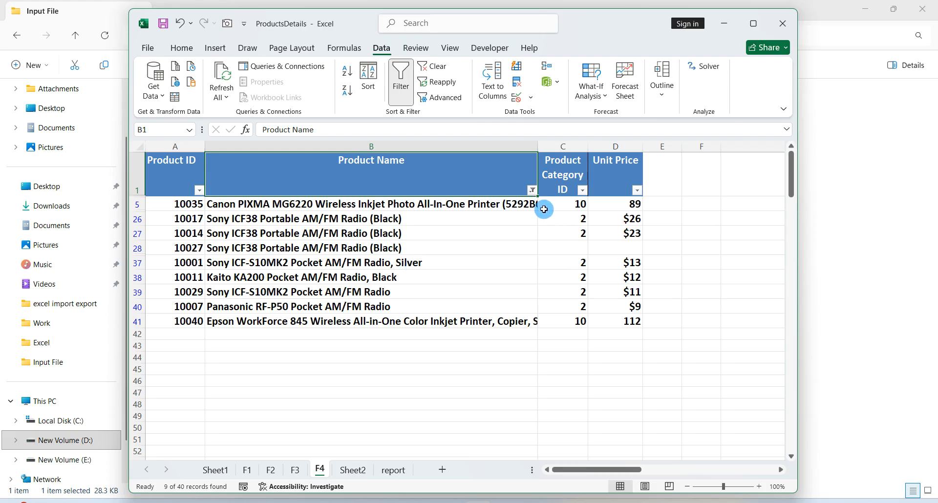
Clear the combined printer and radio filter from the Product Name column
click(532, 191)
click(453, 277)
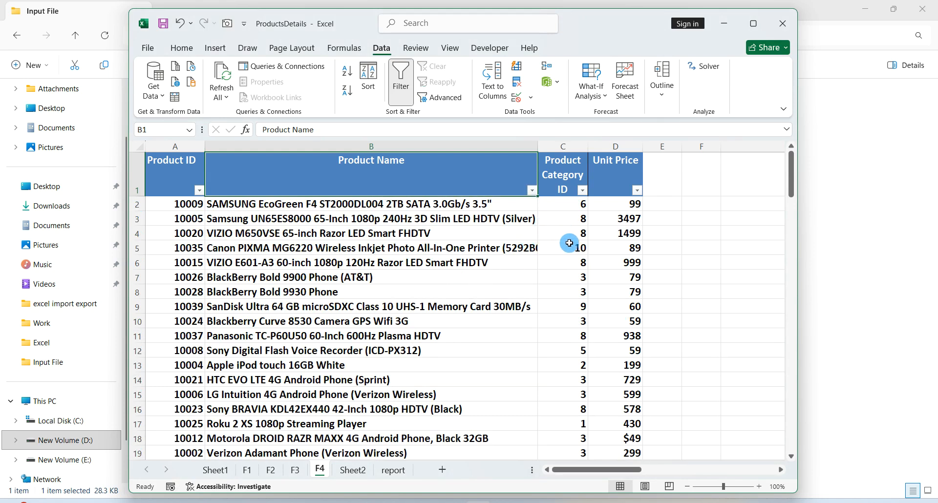
Filter the Product Category ID column to show only category 2
click(581, 191)
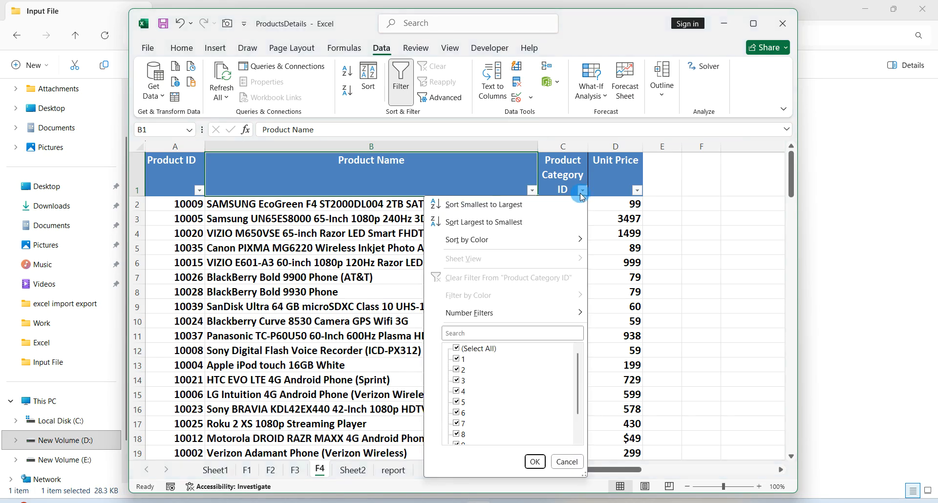
click(486, 330)
text(2)
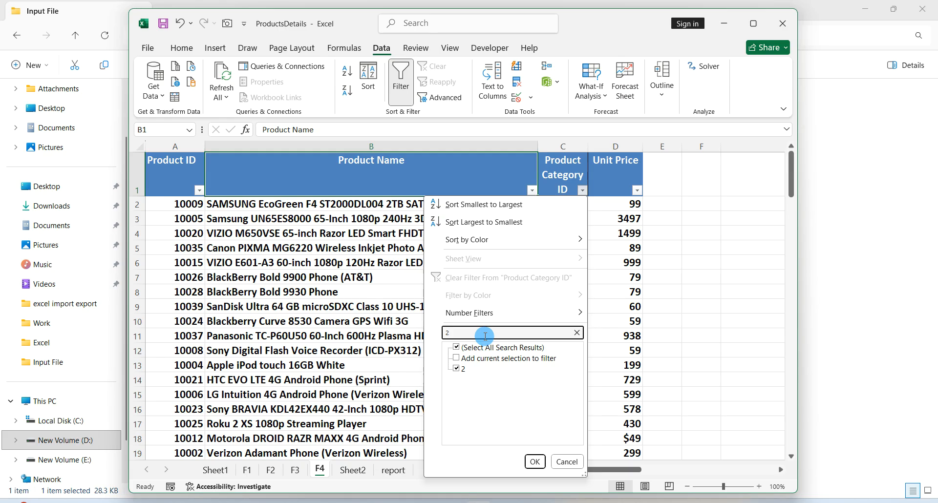
key(BackSpace)
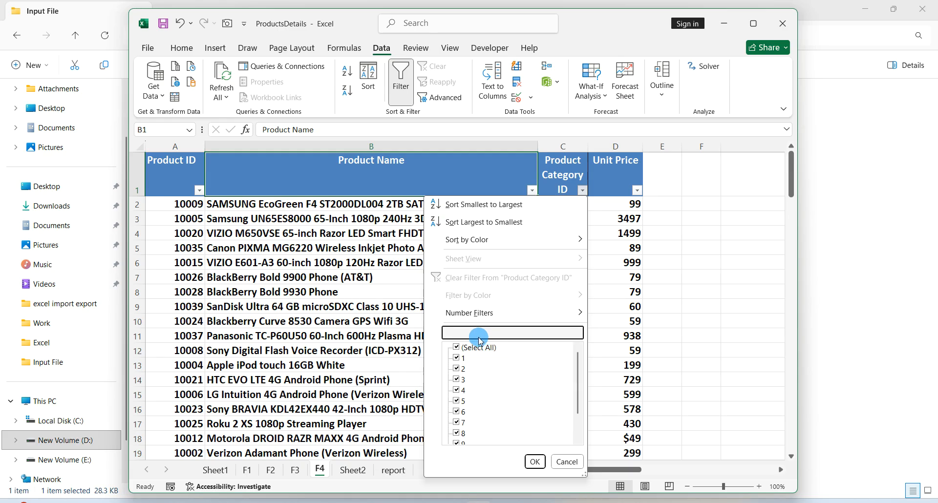
click(456, 347)
scroll(459, 374, down, 1)
scroll(459, 379, up, 1)
click(455, 370)
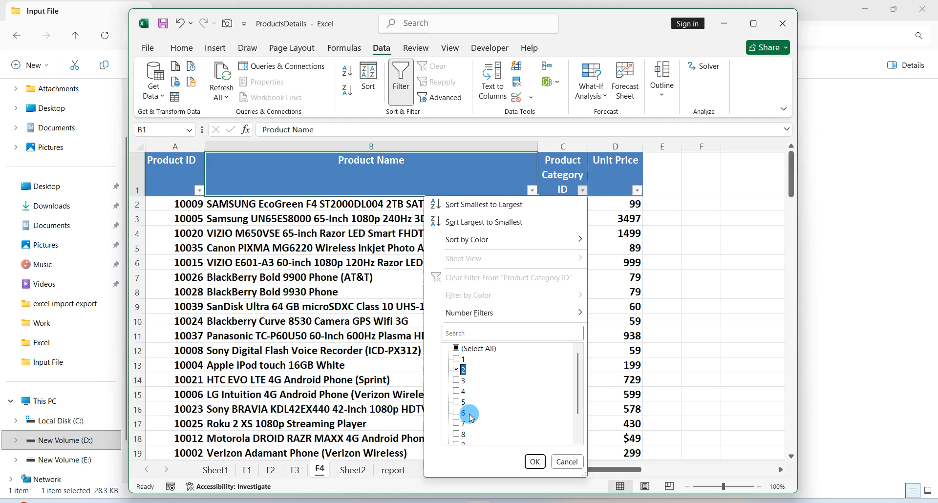
click(533, 462)
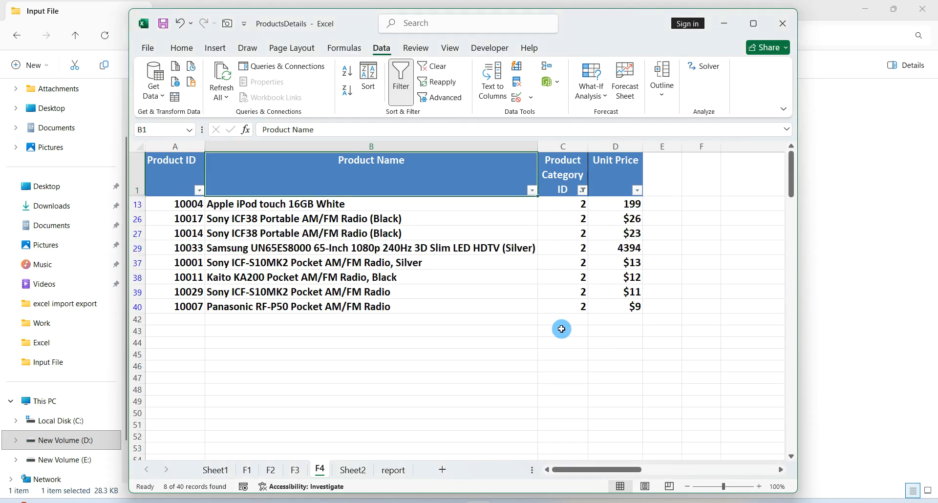
Clear the category 2 filter from the Product Category ID column
click(582, 190)
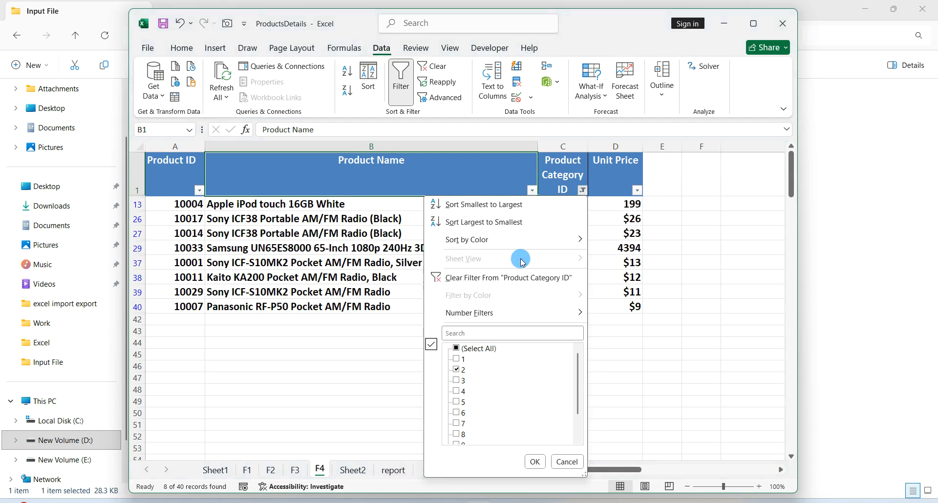
click(527, 277)
click(555, 305)
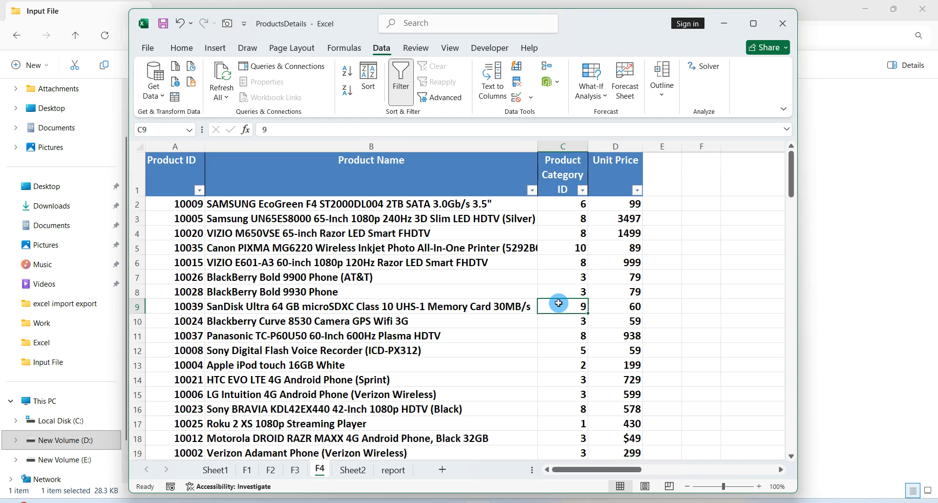
Apply a number filter to the Product Category ID column showing only IDs greater than 3
click(582, 190)
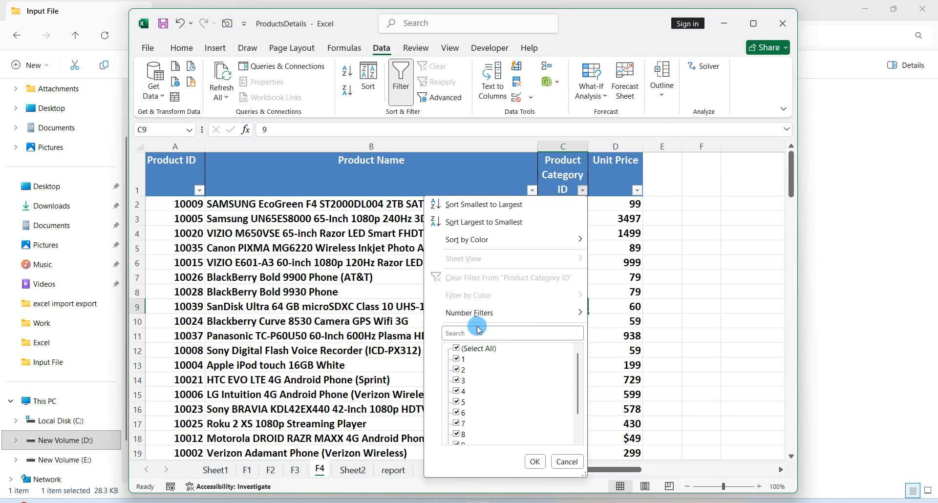
mouse_move(477, 322)
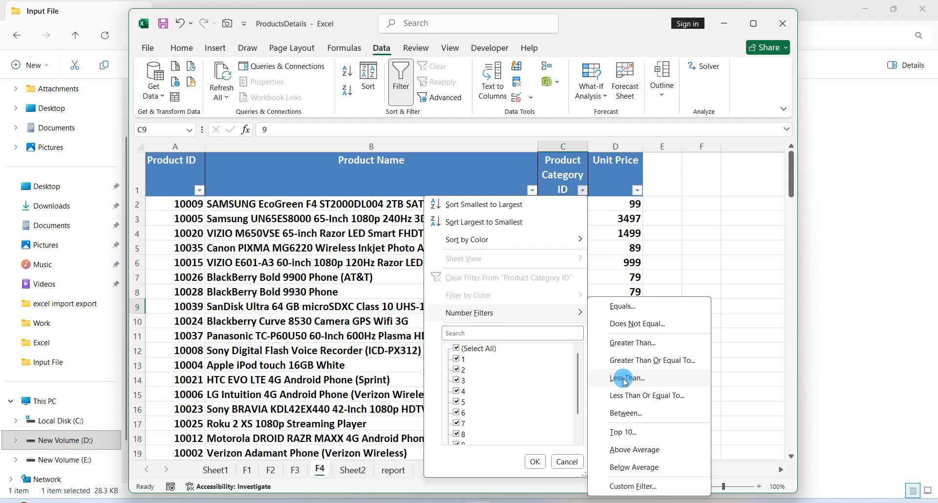
click(621, 348)
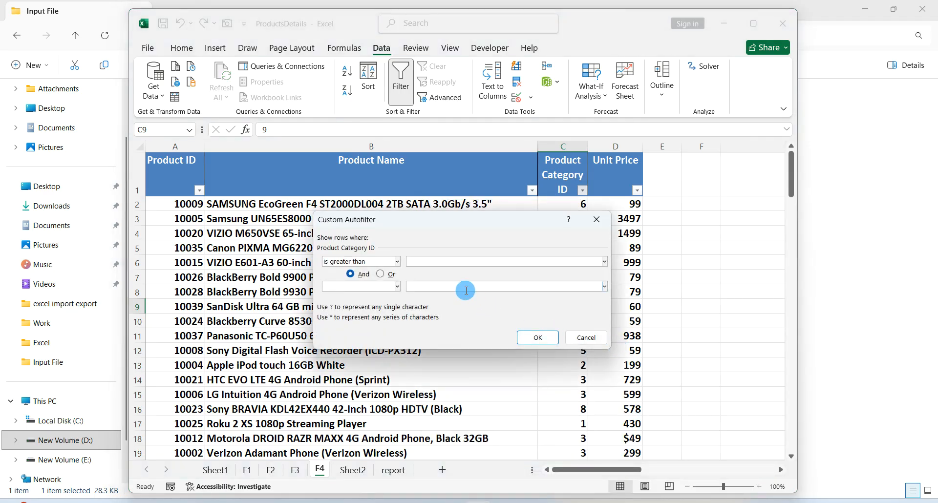
text(3)
click(535, 336)
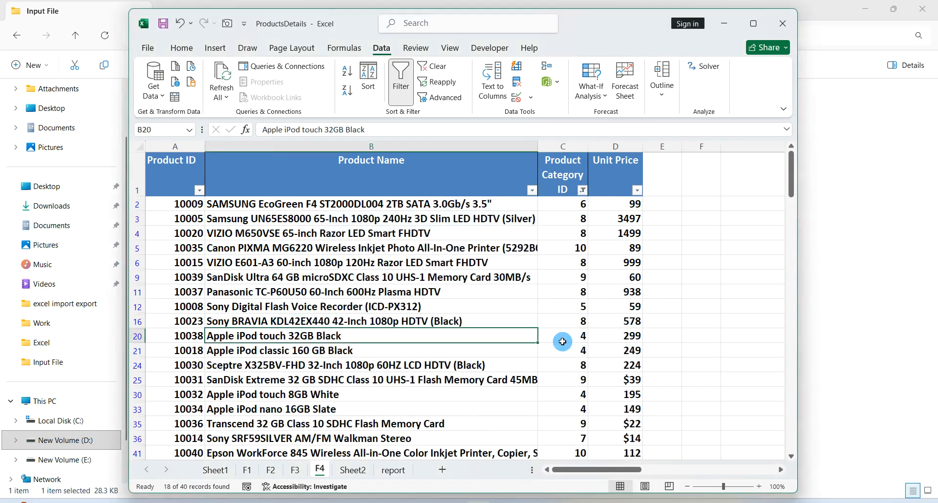
scroll(578, 293, down, 2)
scroll(577, 337, up, 2)
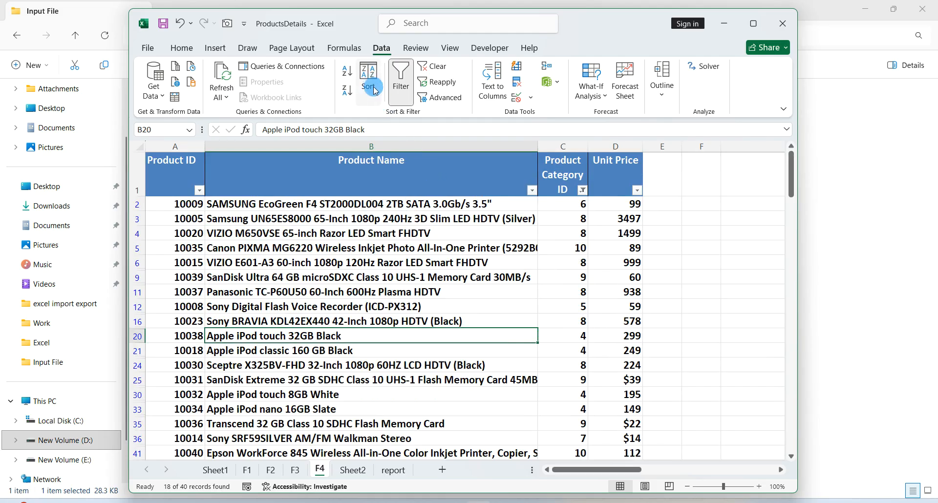
Sort the filtered rows by Product Category ID from smallest to largest
click(581, 190)
click(581, 190)
click(580, 190)
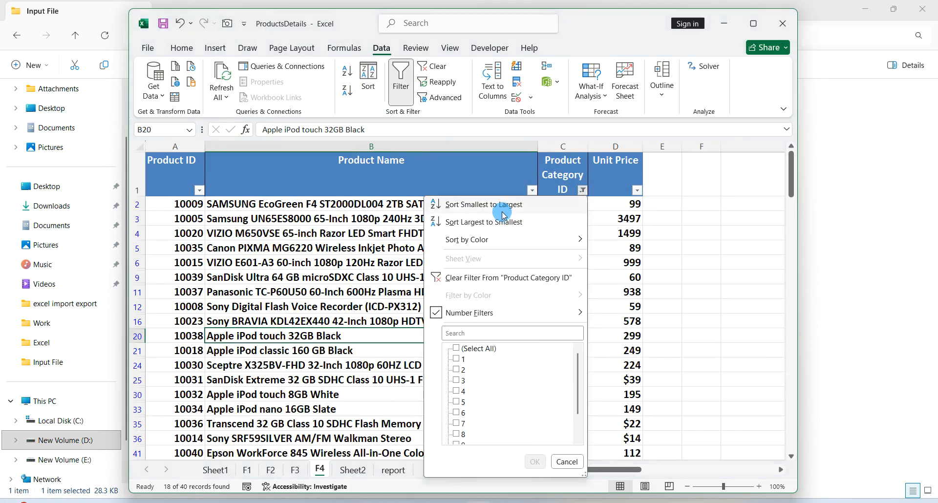
click(470, 205)
scroll(565, 400, down, 2)
scroll(572, 282, up, 2)
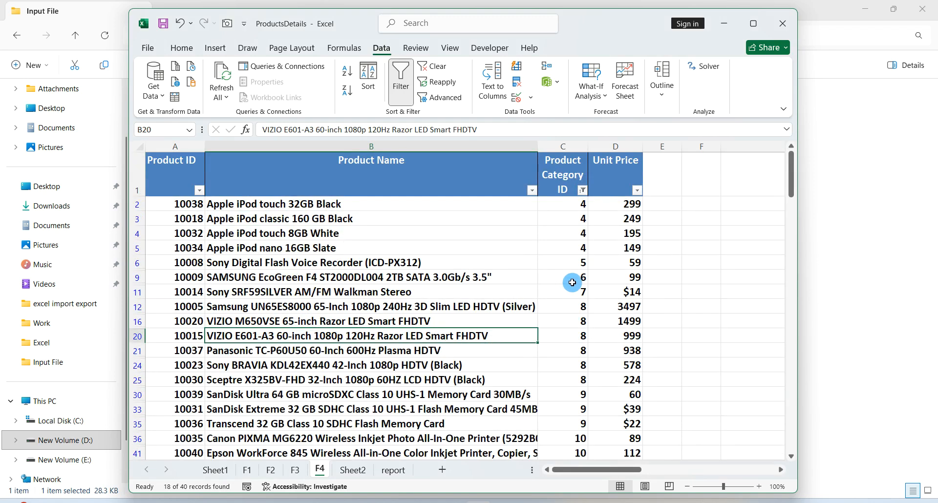
double_click(578, 279)
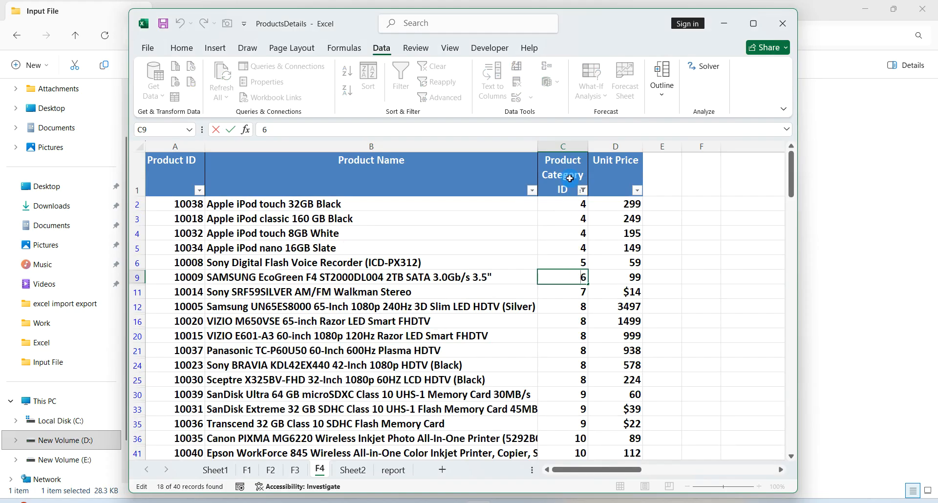
click(507, 238)
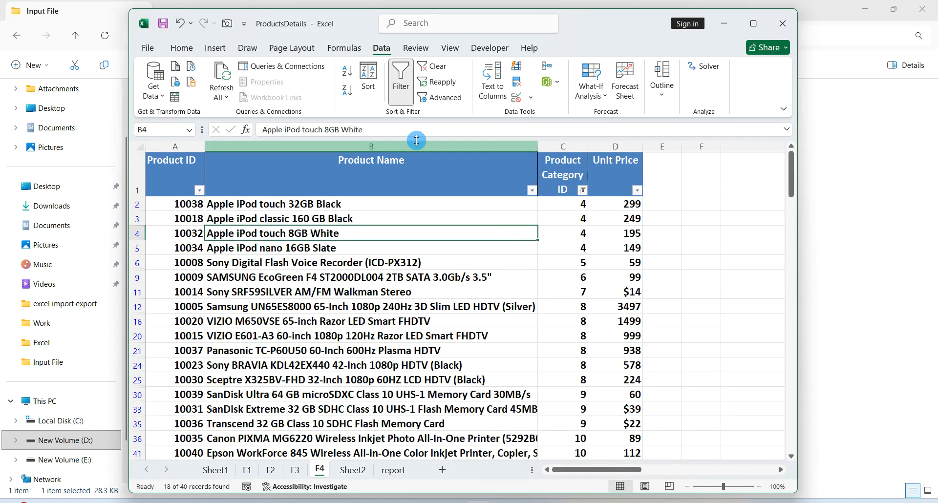
Clear the category ID filter and turn off filtering for the product table
click(401, 95)
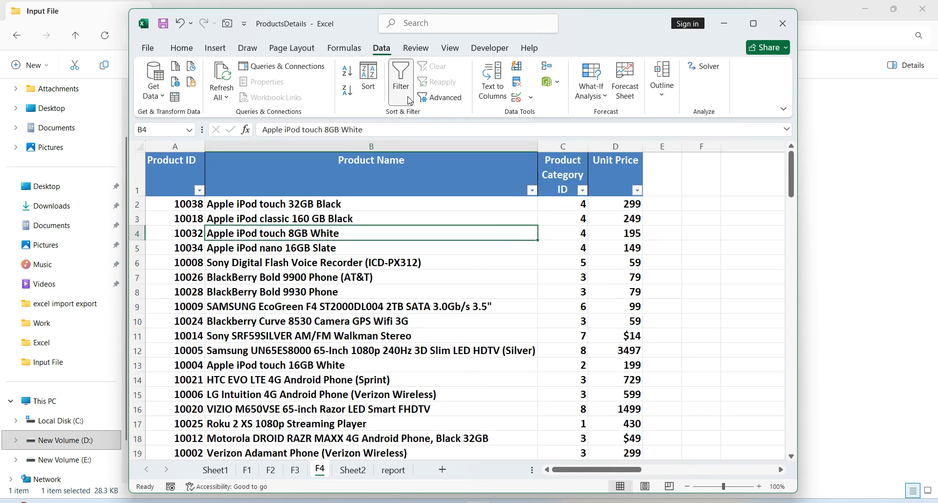
click(407, 98)
Select the entire product table and turn filtering back on for its header row
click(443, 220)
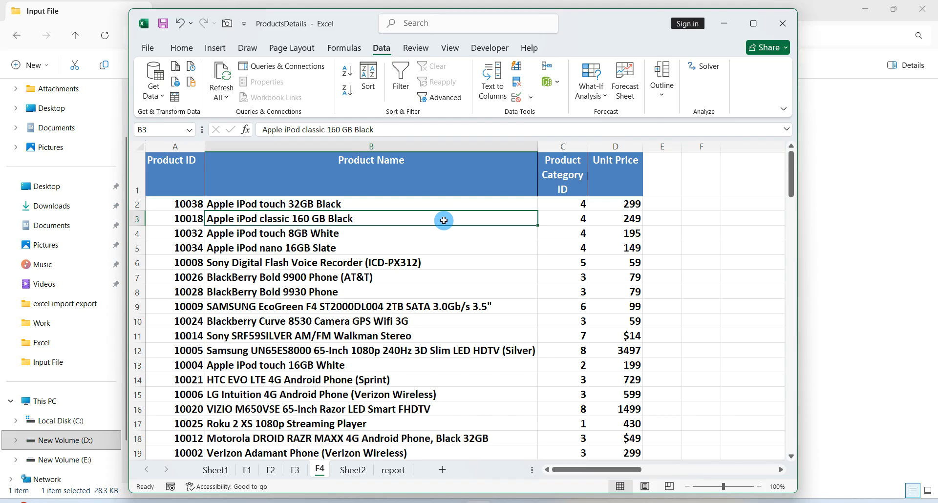
key(ctrl+a)
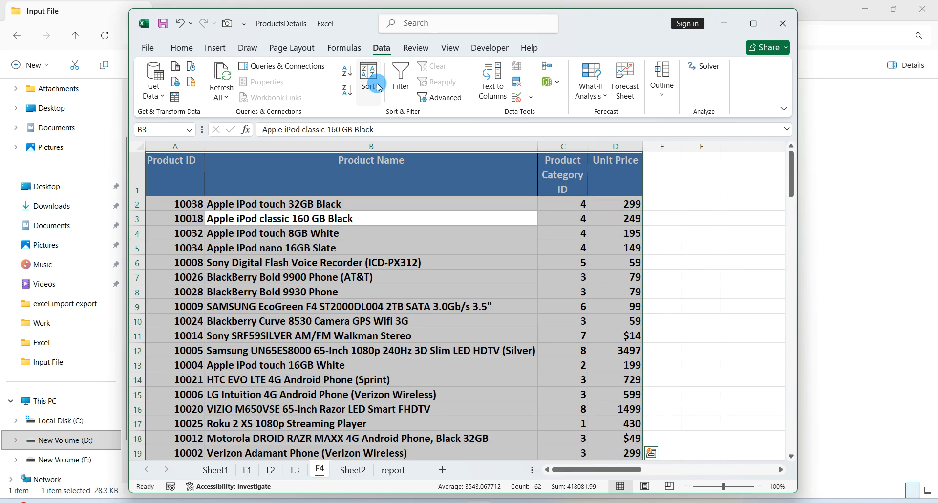
click(401, 78)
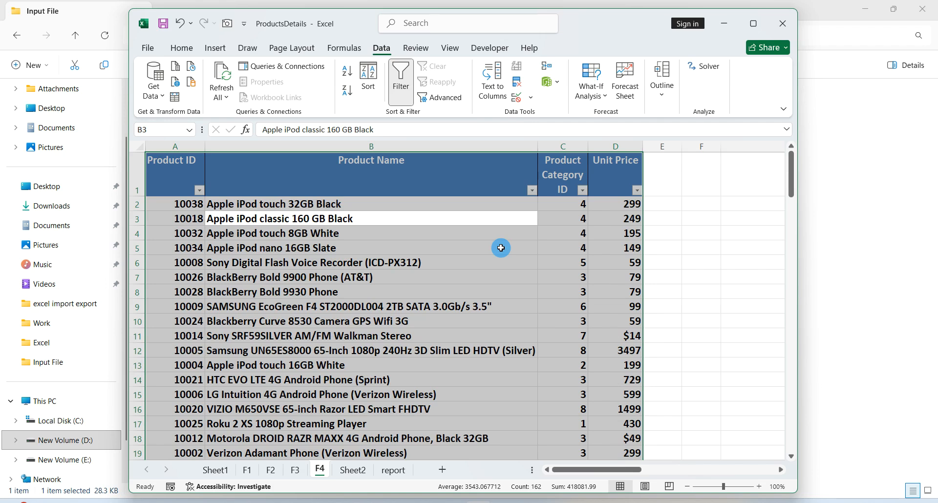
click(635, 191)
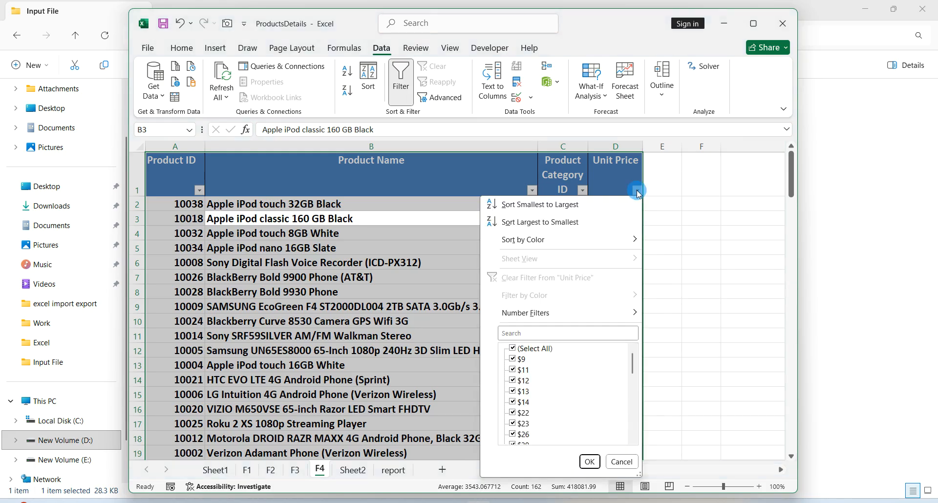
mouse_move(614, 313)
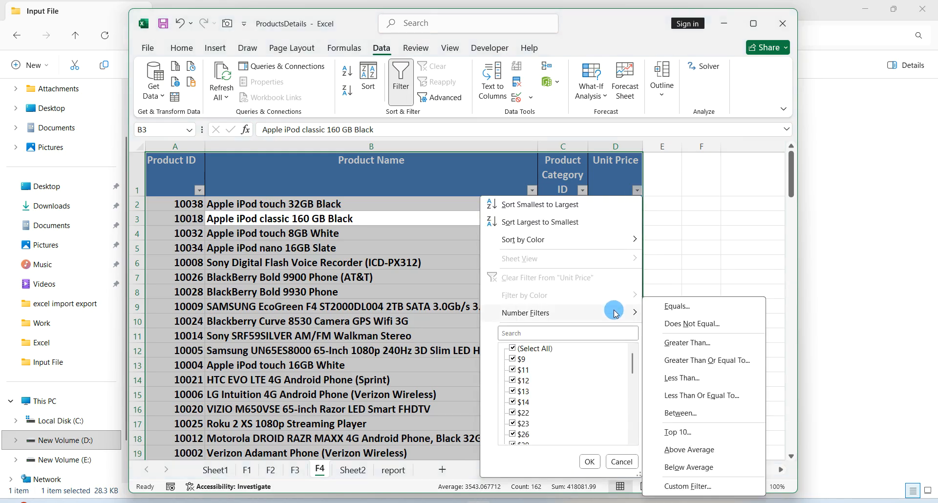
click(684, 378)
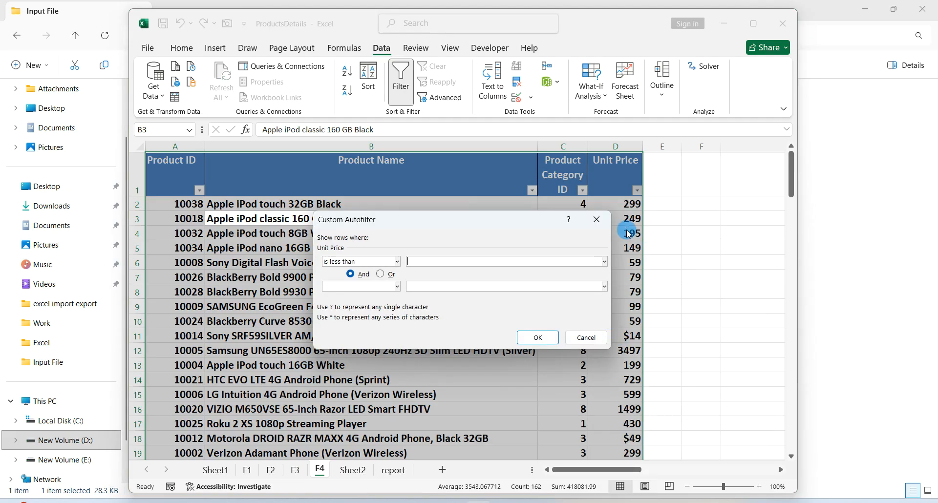
click(596, 219)
Apply a number filter to the Unit Price column showing only prices less than or equal to 100
click(636, 191)
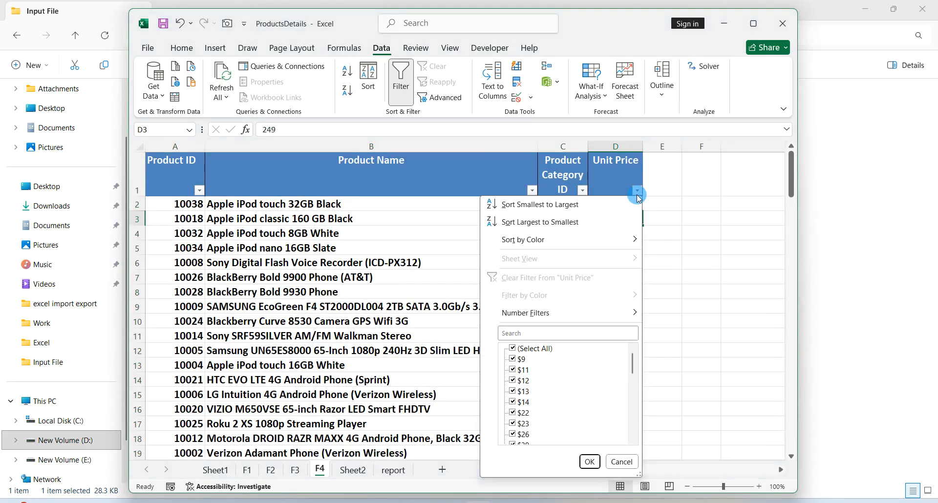
mouse_move(617, 319)
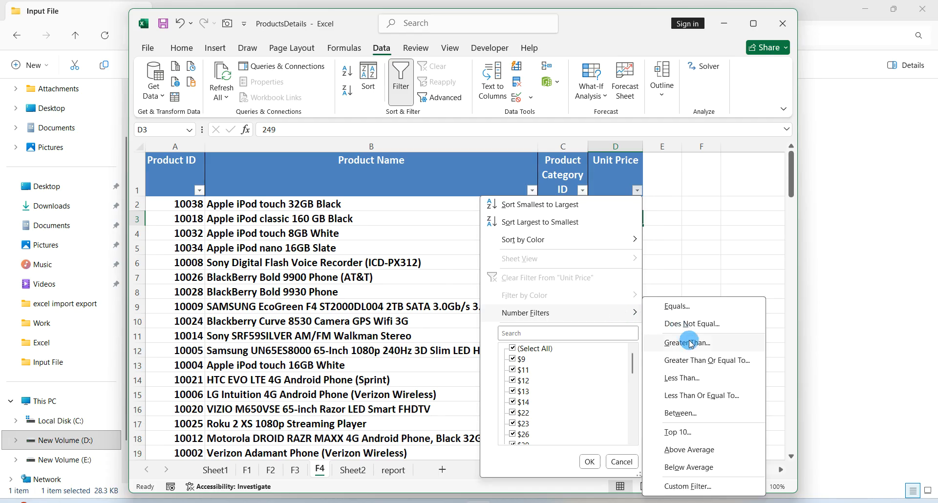
click(701, 397)
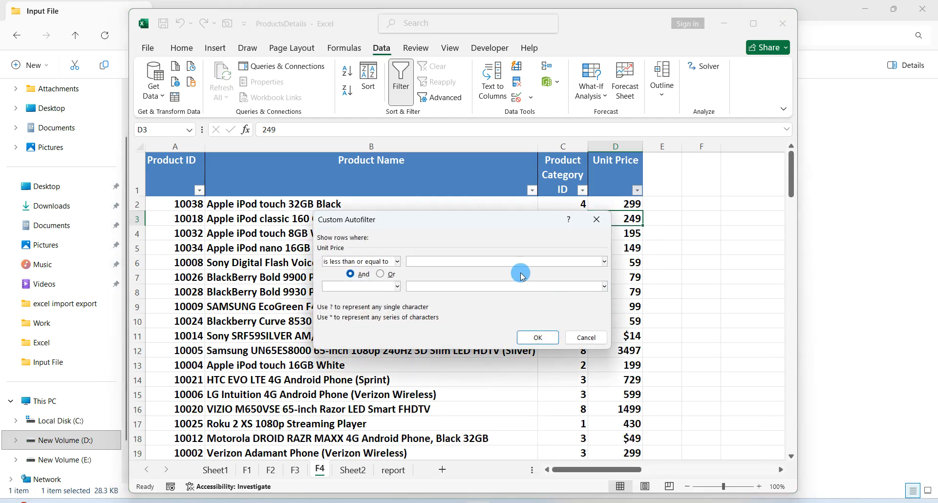
text(100)
click(538, 337)
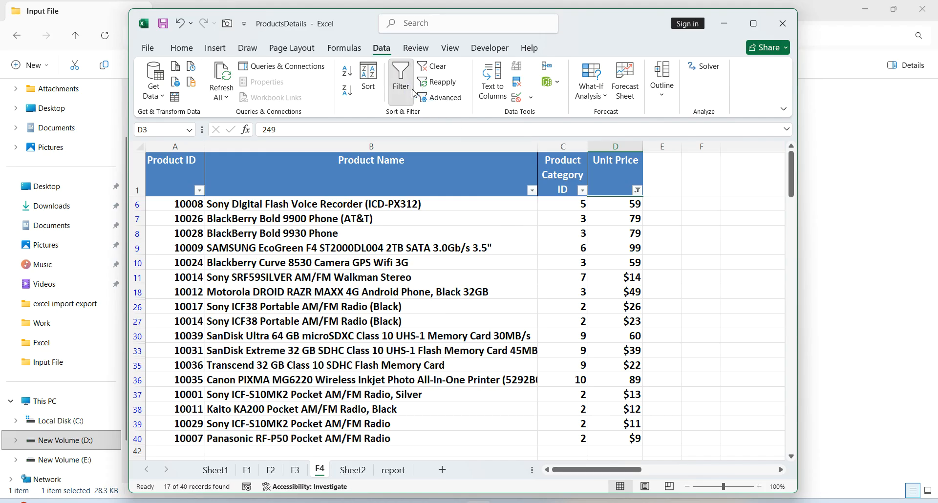
Clear the Unit Price filter and remove the filter controls from the table headers
click(433, 66)
click(398, 95)
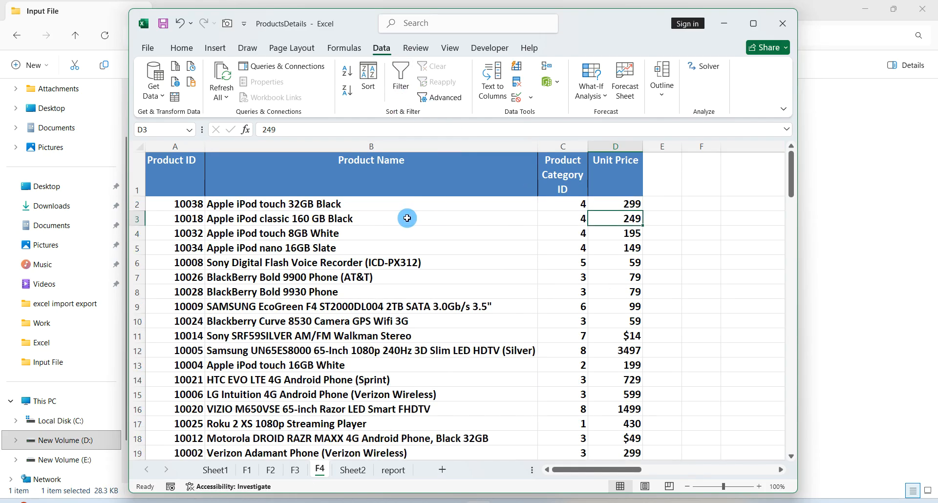
scroll(407, 218, down, 1)
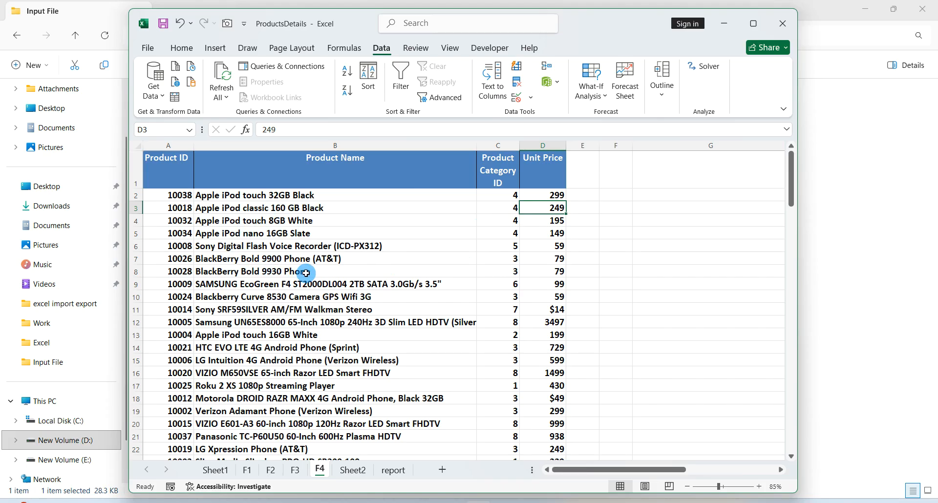
click(638, 222)
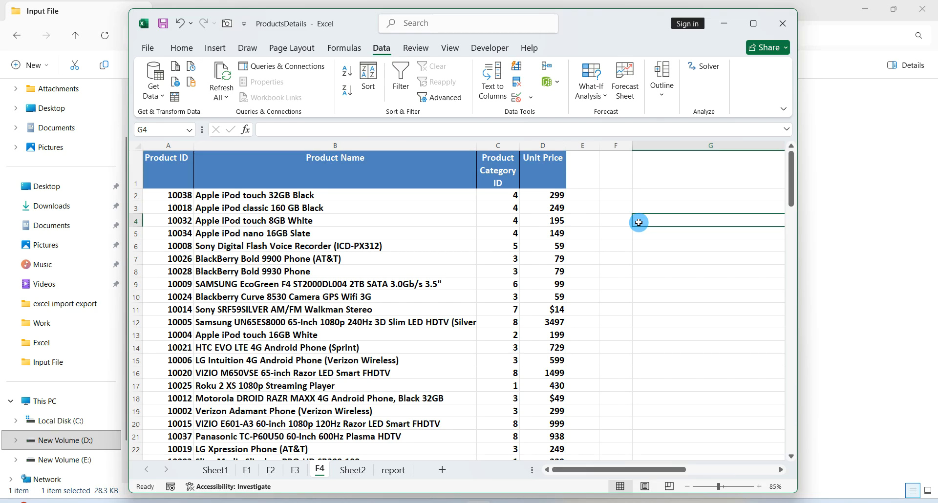
scroll(638, 222, down, 1)
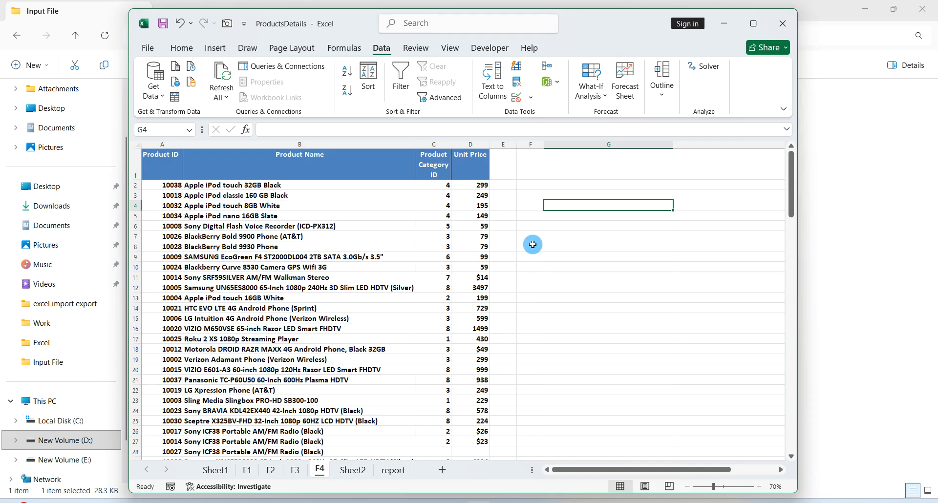
drag(259, 195, 404, 353)
click(403, 352)
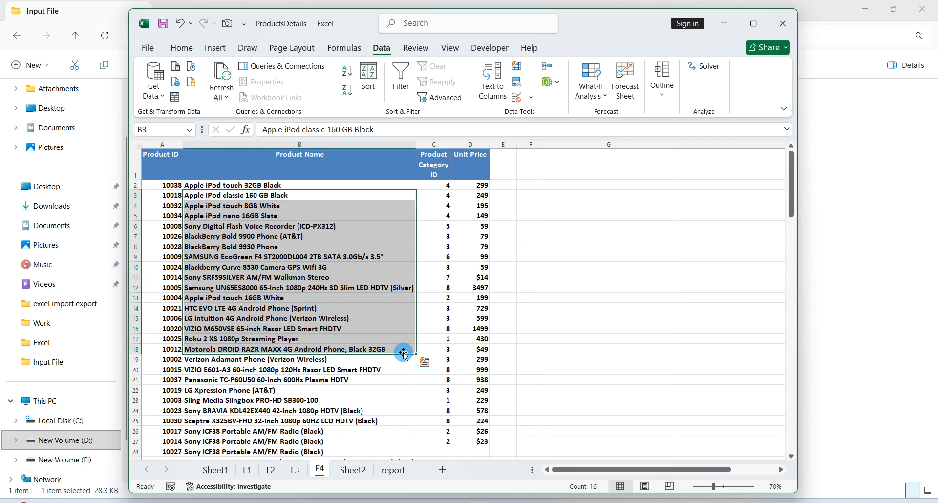
click(505, 337)
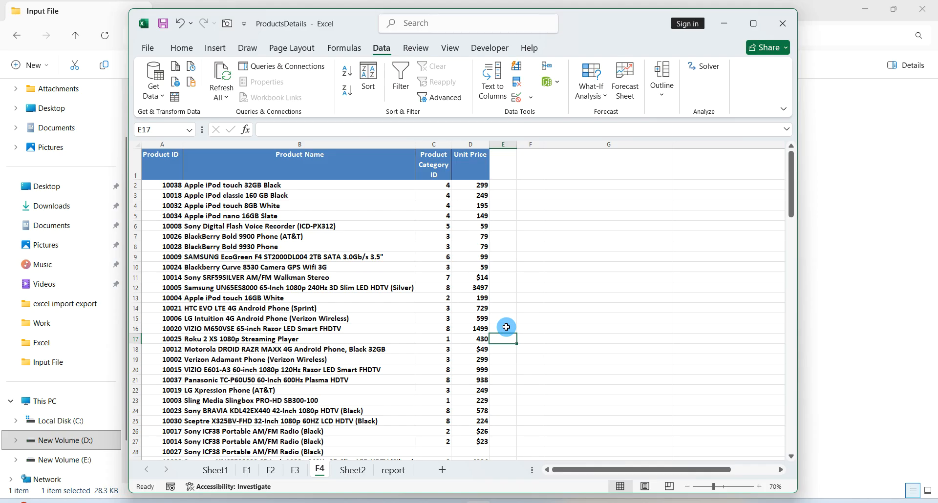
Copy the Product Category ID header from C1 into cell G1 as the heading of a criteria range
click(591, 169)
click(433, 169)
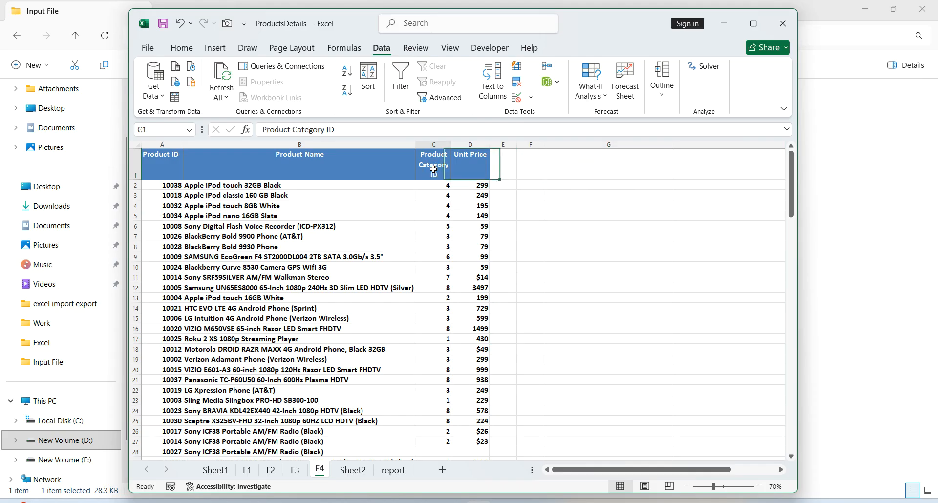
key(ctrl+c)
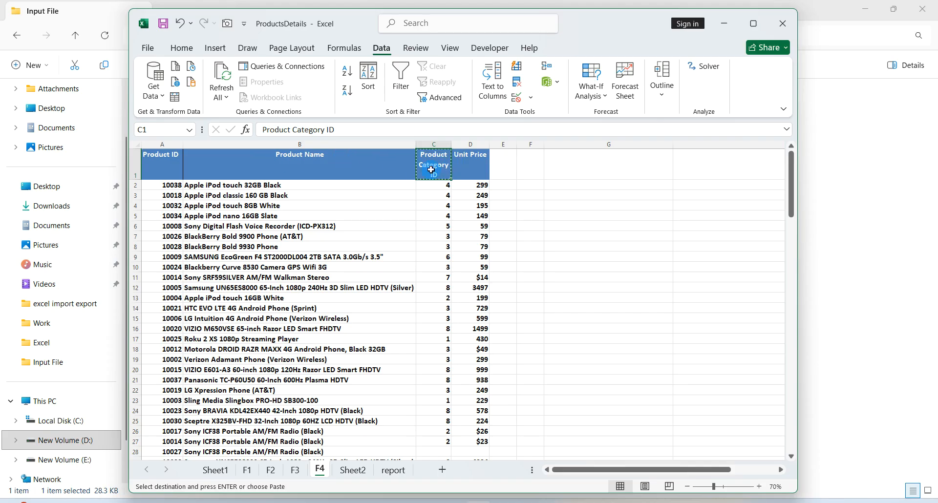
click(548, 168)
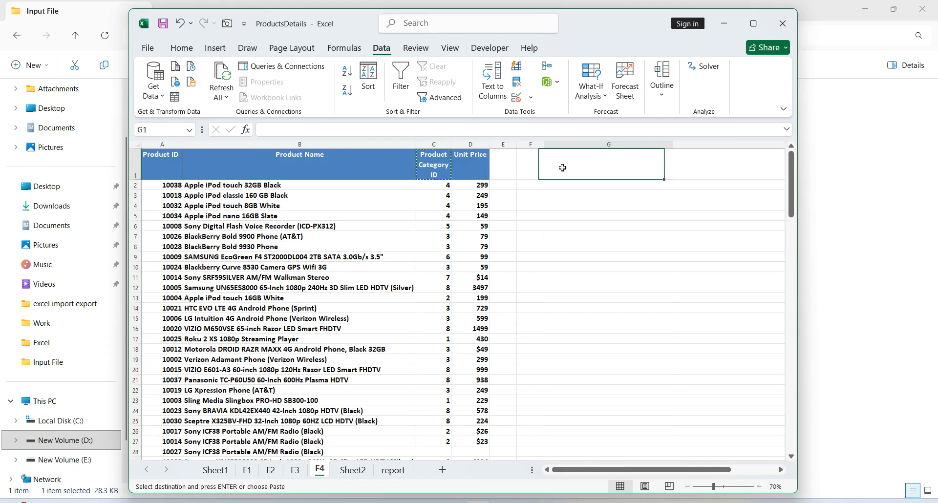
key(ctrl+v)
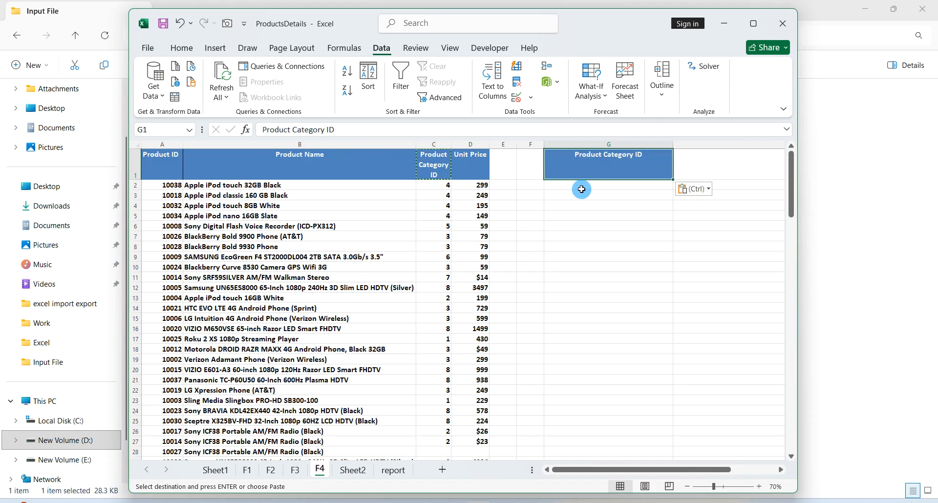
Enter 2 in cell G2 as the criterion below the copied Product Category ID header
double_click(608, 185)
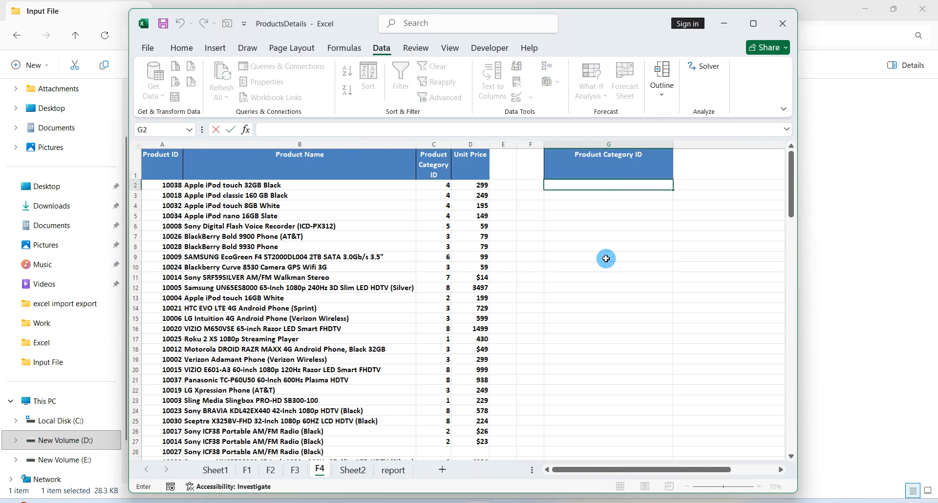
text(2)
key(Return)
double_click(638, 185)
click(530, 216)
Make the category criterion in cell G2 bold and enlarge its font to size 22
click(628, 183)
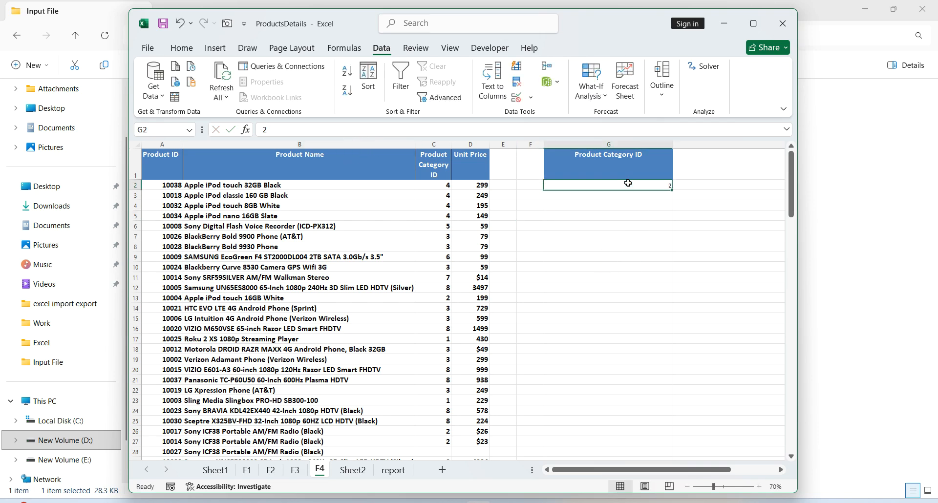
click(184, 47)
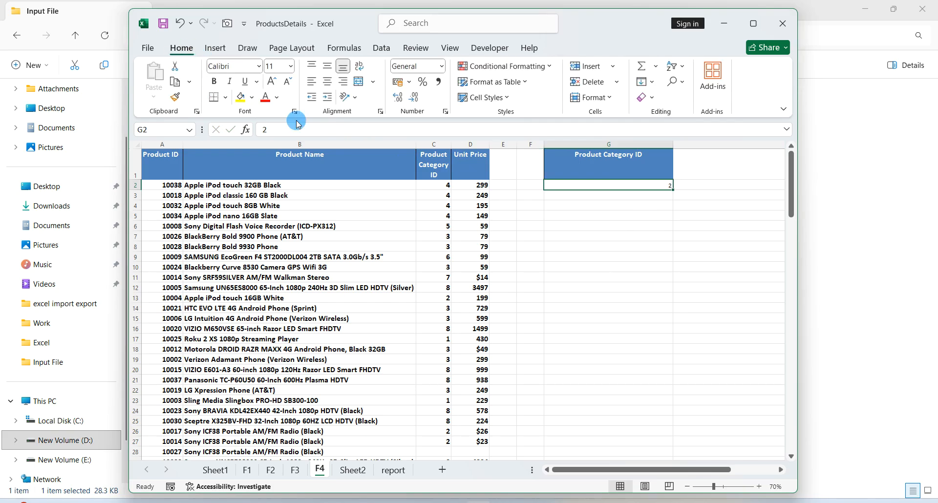
click(585, 232)
click(602, 187)
click(572, 206)
click(591, 182)
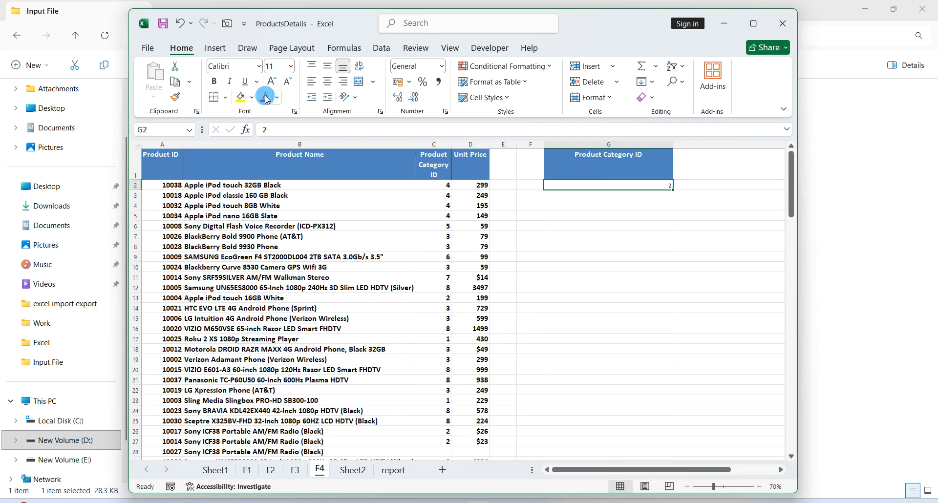
click(216, 82)
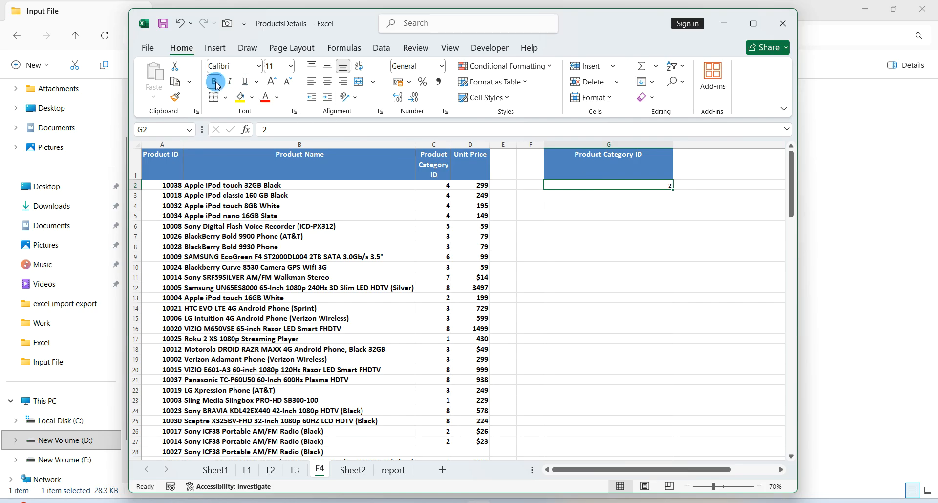
click(273, 84)
click(274, 85)
click(274, 85)
click(274, 85)
click(273, 85)
click(273, 84)
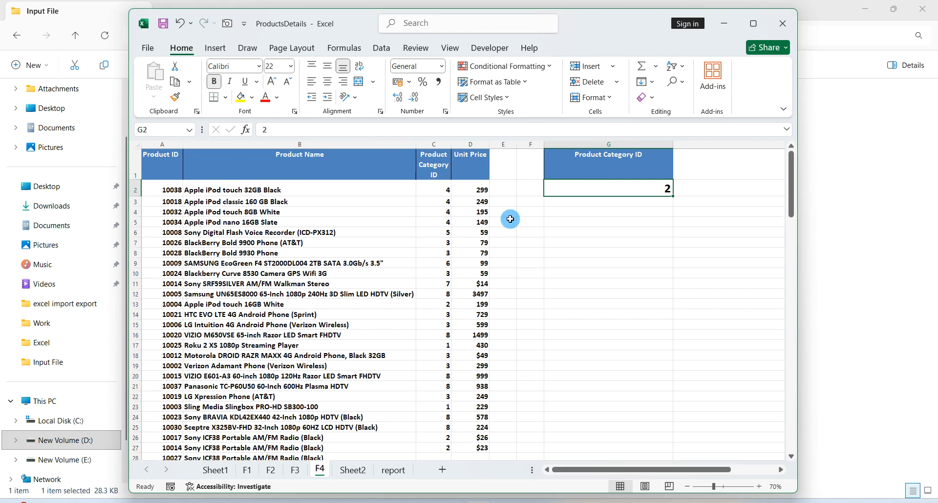
click(537, 232)
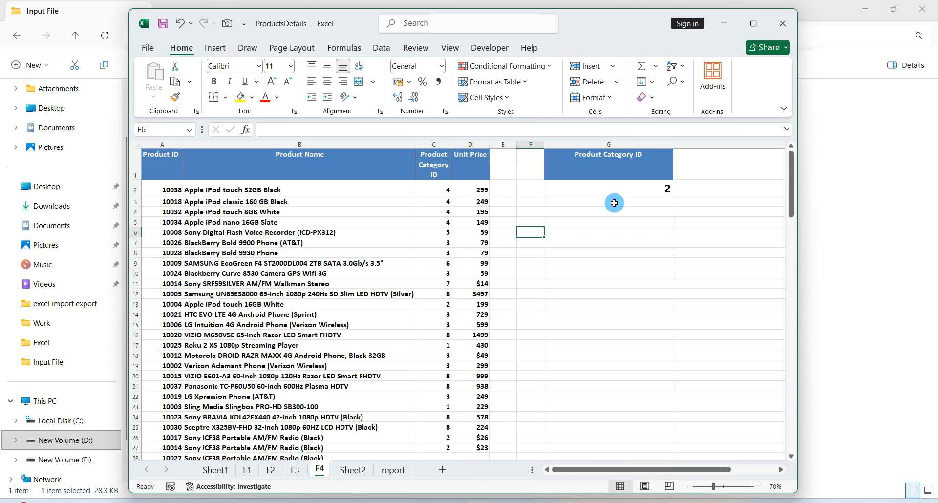
scroll(614, 242, down, 13)
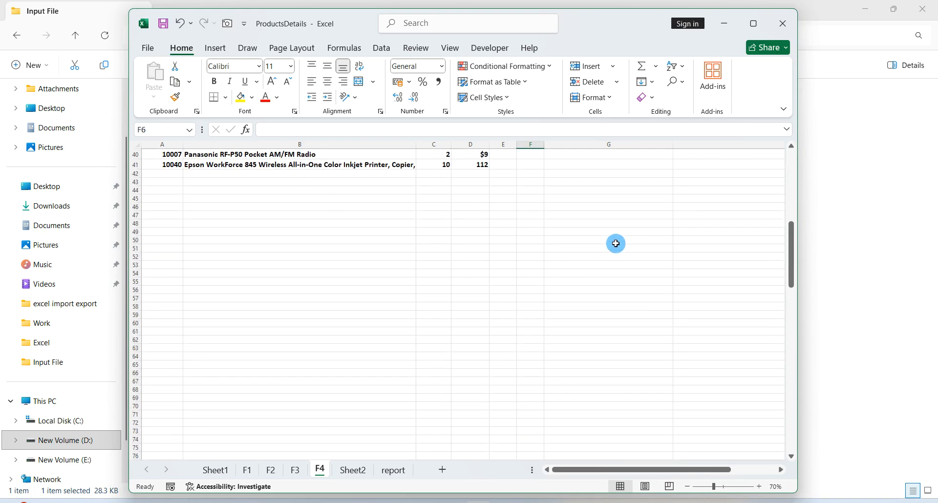
key(ctrl+End)
key(Down)
key(Home)
click(166, 247)
scroll(352, 269, up, 13)
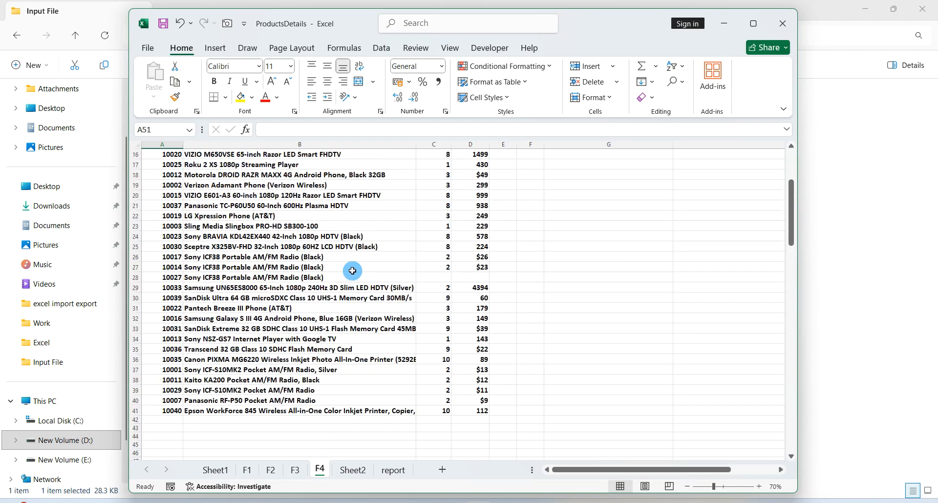
click(341, 242)
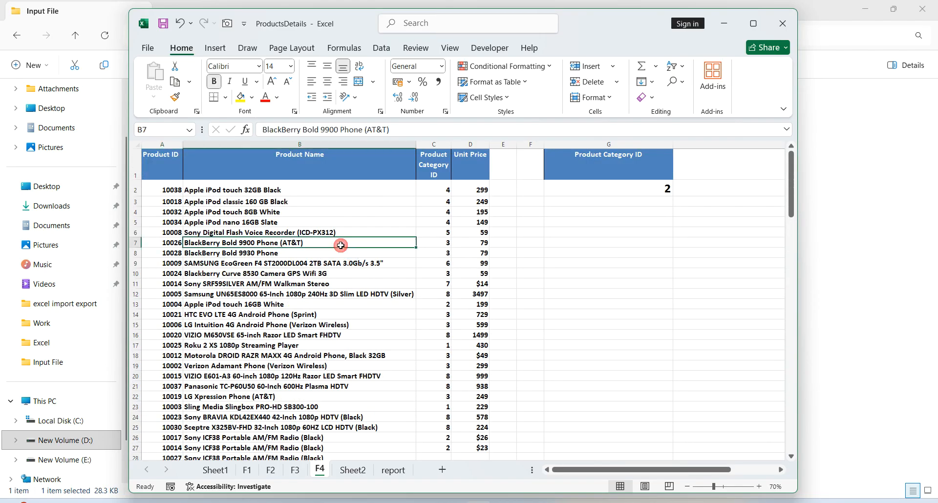
key(ctrl+a)
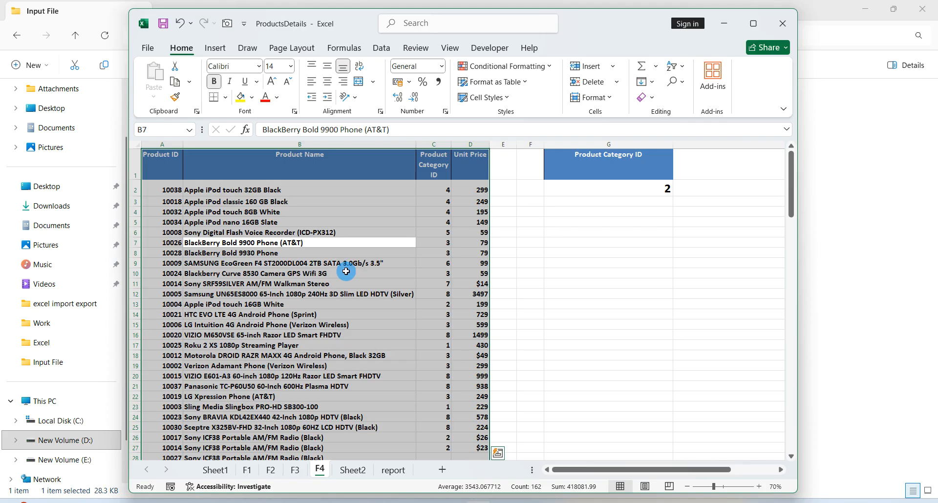
key(alt)
key(a)
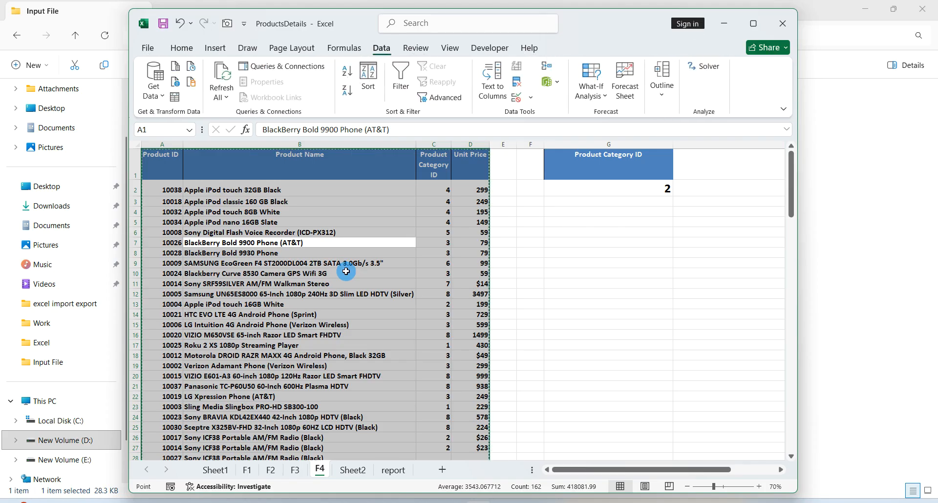
key(q)
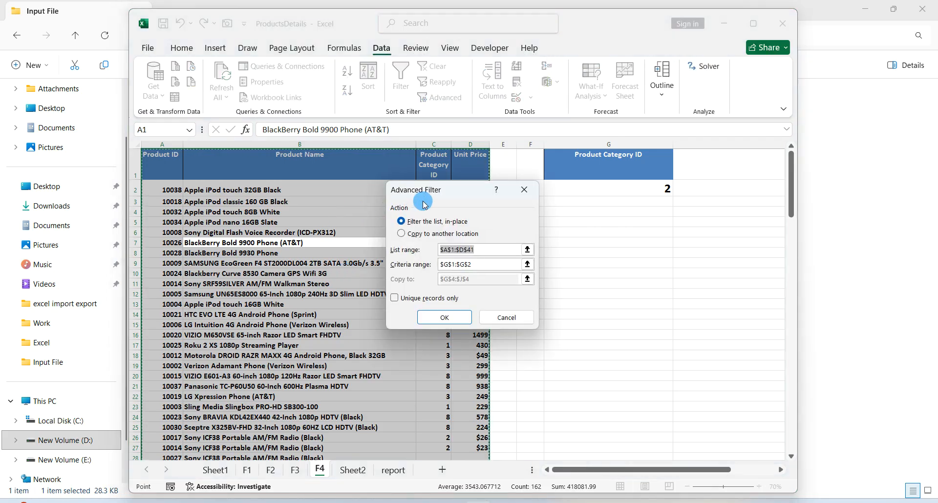
click(521, 198)
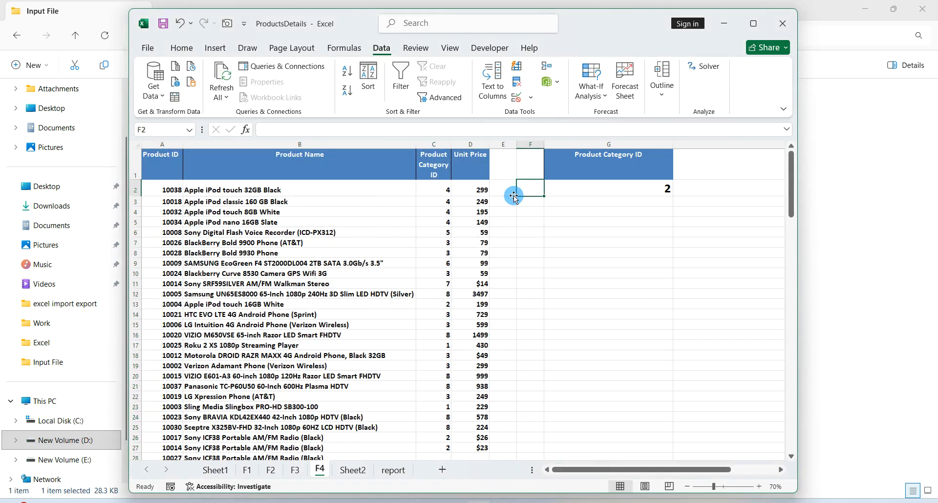
Select the whole product list and start an Advanced Filter on the list range A1:D41
click(402, 223)
key(ctrl+a)
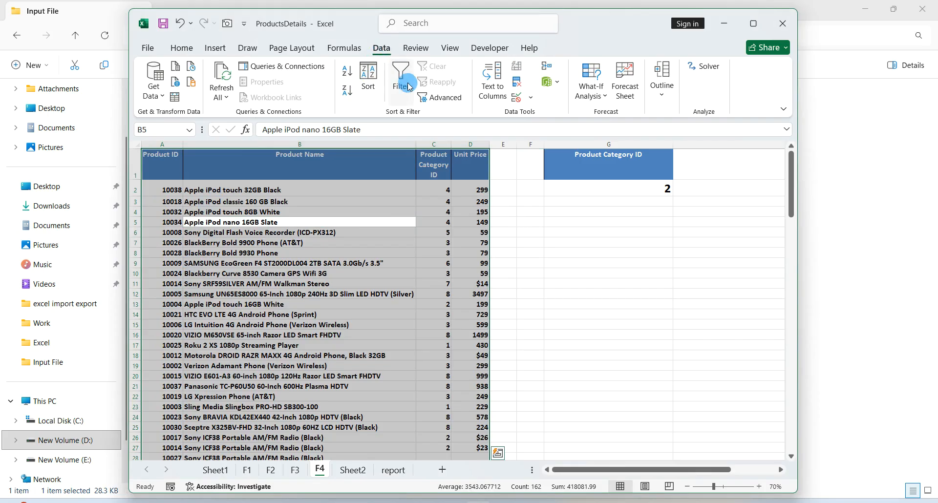
click(442, 99)
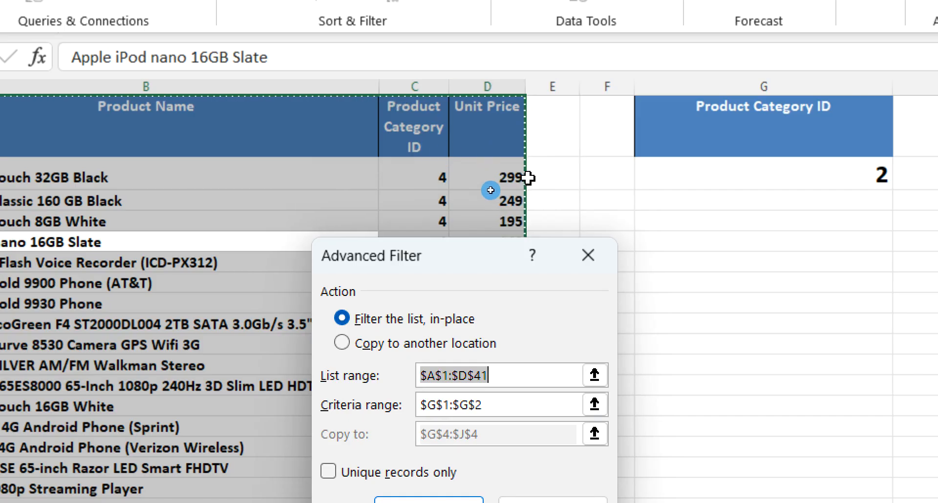
drag(497, 266, 492, 188)
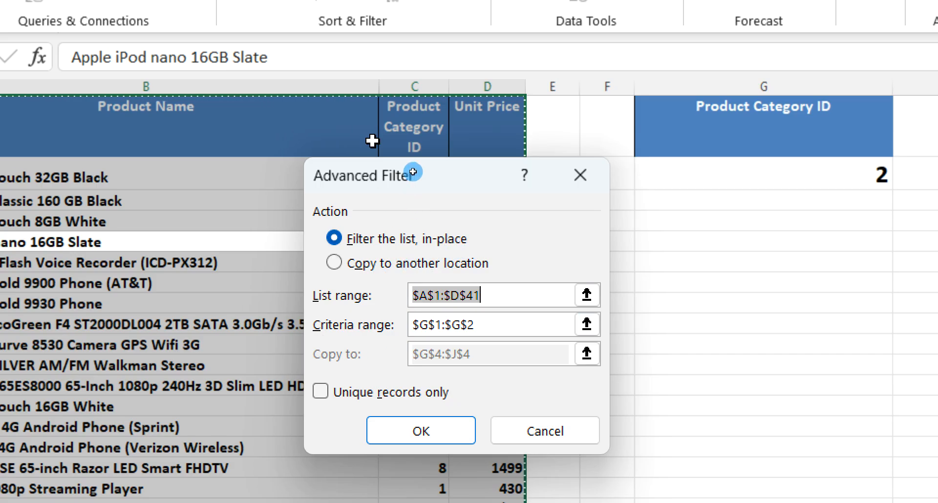
Replace the Advanced Filter's criteria range with the Product Category ID heading and its value in G1:G2
double_click(506, 330)
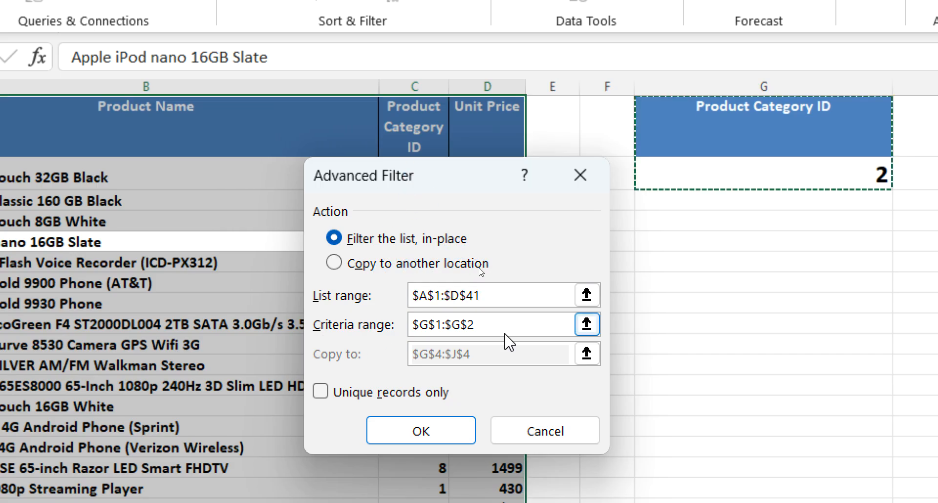
key(BackSpace)
key(BackSpace)
key(BackSpace)
key(BackSpace)
key(BackSpace)
key(BackSpace)
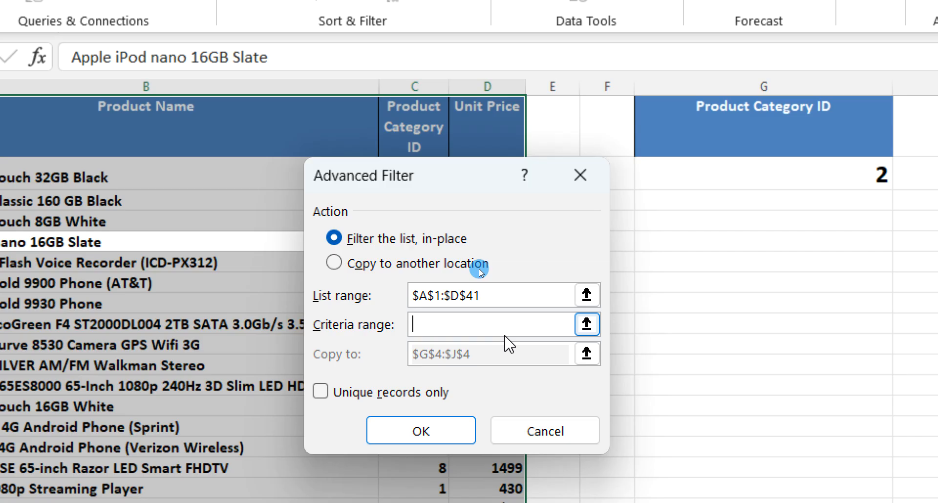
drag(746, 140, 760, 176)
drag(756, 130, 765, 167)
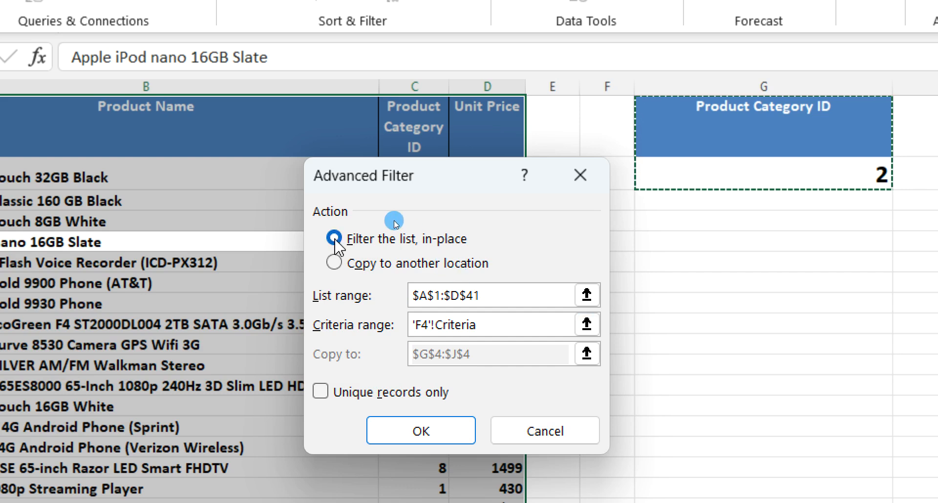
Set the Advanced Filter to copy its results to another location and clear the existing destination range
click(334, 264)
click(393, 233)
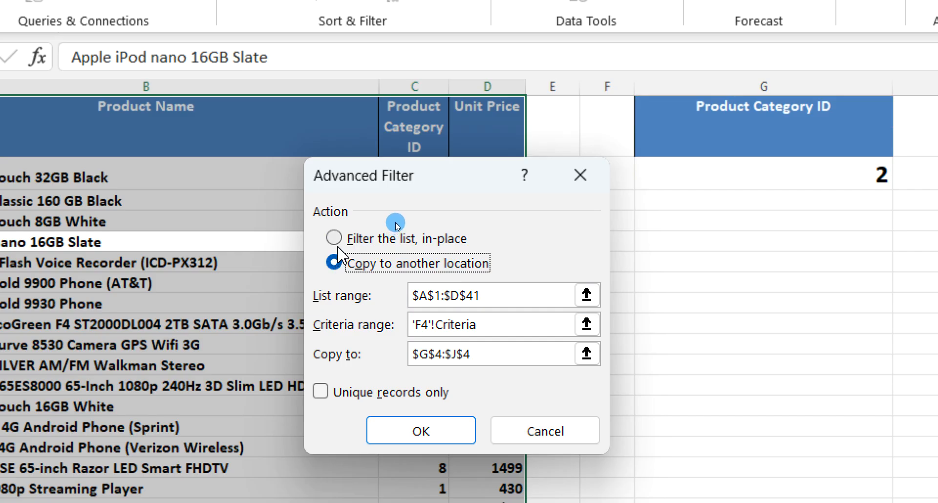
click(386, 242)
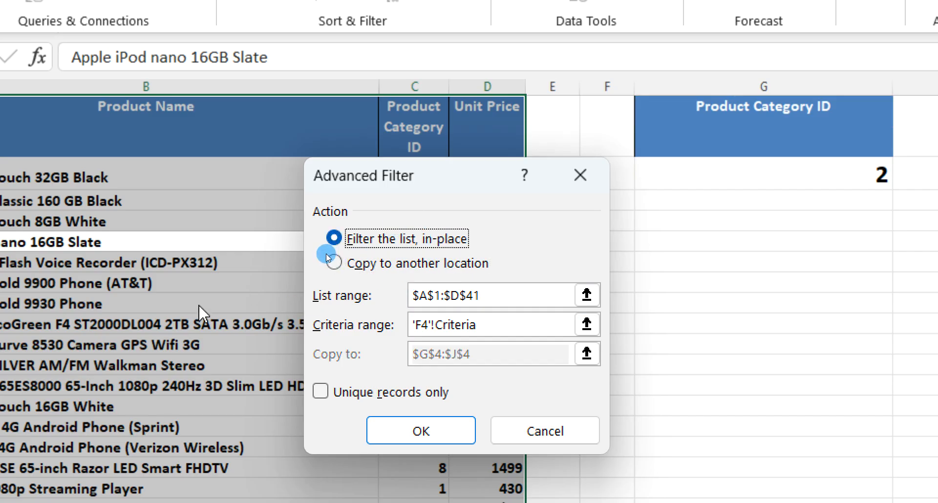
click(335, 264)
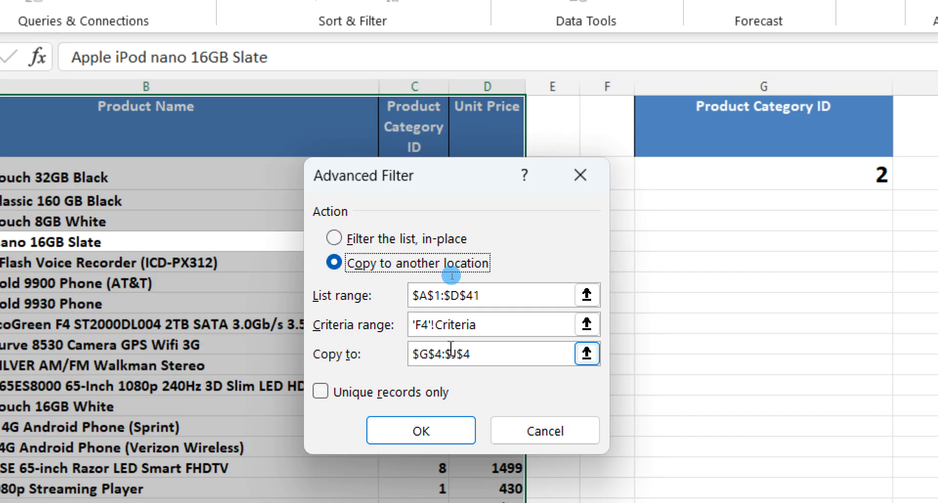
click(486, 355)
drag(486, 355, 388, 360)
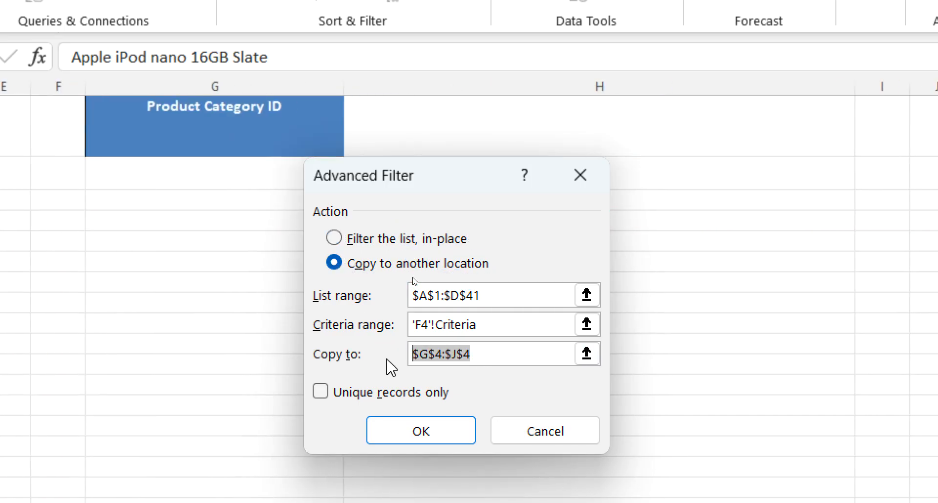
click(420, 282)
key(BackSpace)
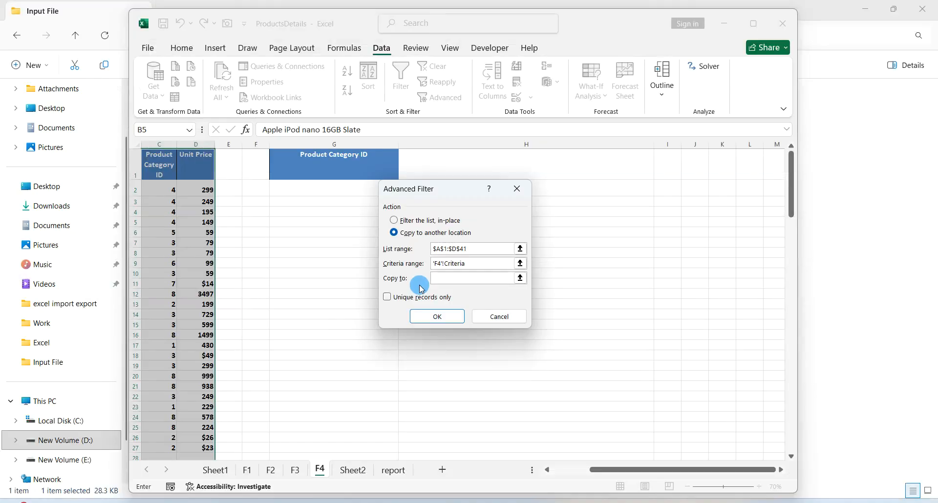
Set cell A47 below the list as the filter's destination and run the Advanced Filter
click(569, 468)
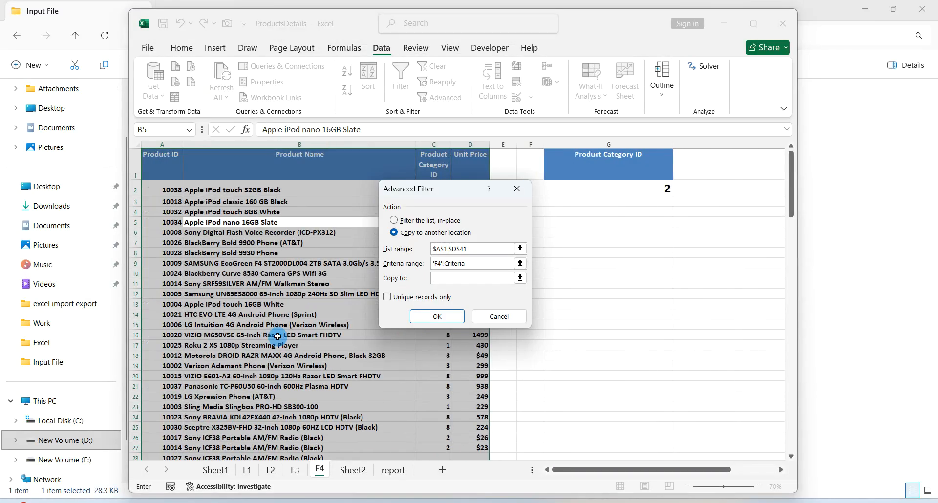
scroll(273, 385, down, 8)
click(166, 369)
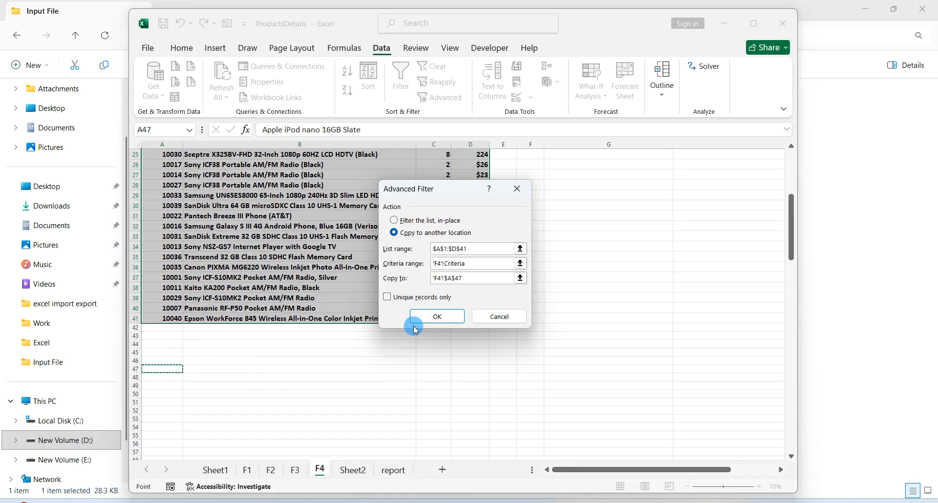
click(452, 317)
click(417, 322)
Examine the filtered records copied below the list and compare them with the original table and criteria
scroll(418, 322, down, 9)
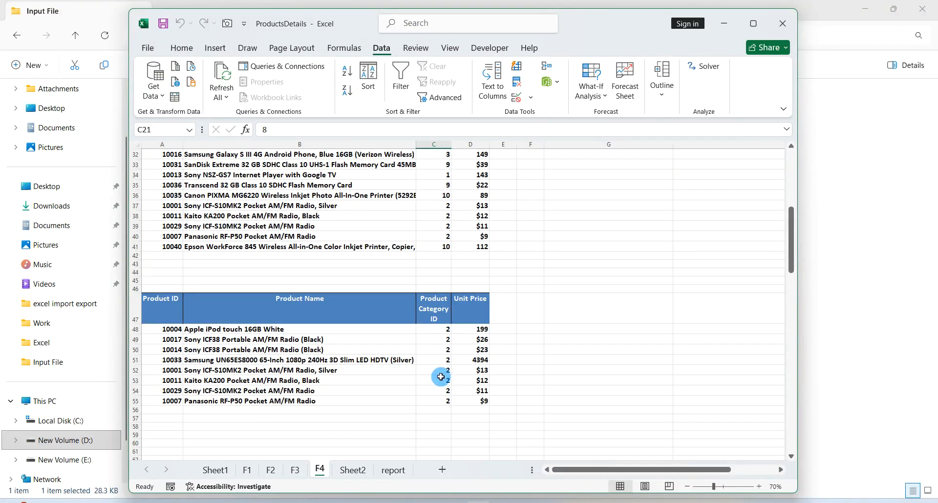
click(455, 279)
click(358, 335)
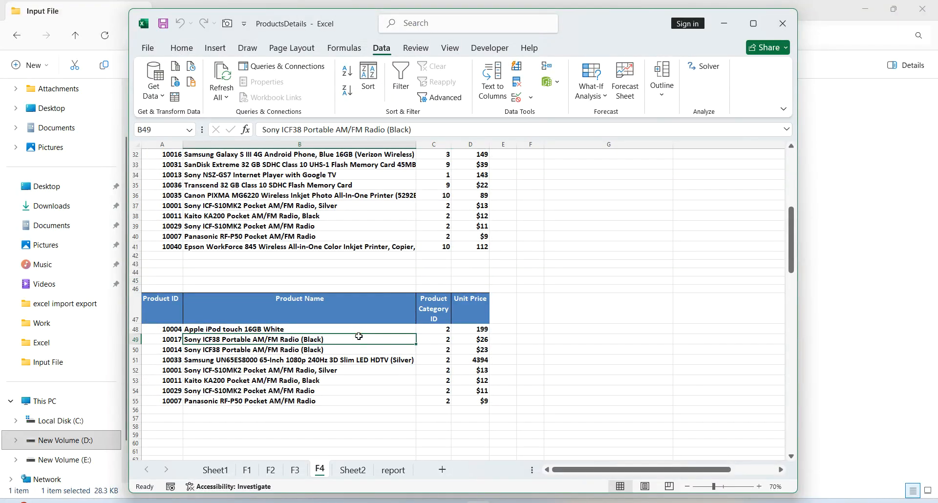
double_click(457, 298)
scroll(456, 297, up, 10)
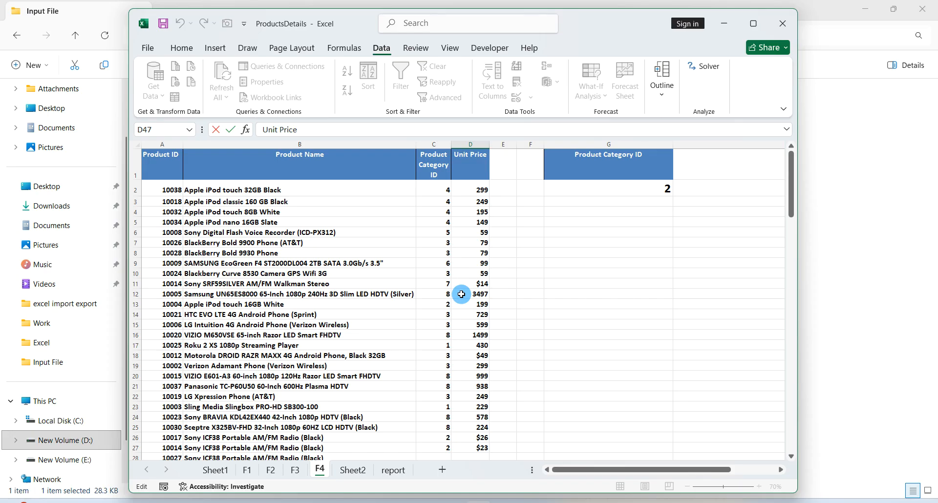
click(445, 272)
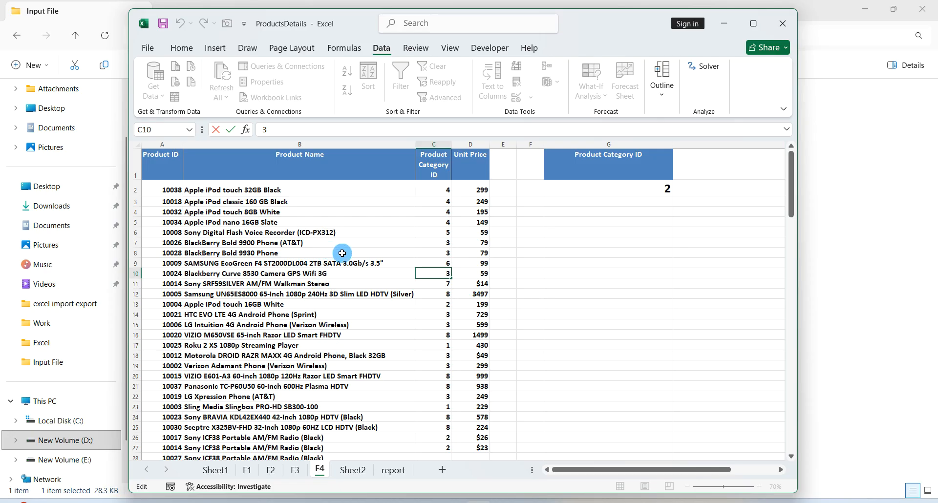
double_click(474, 170)
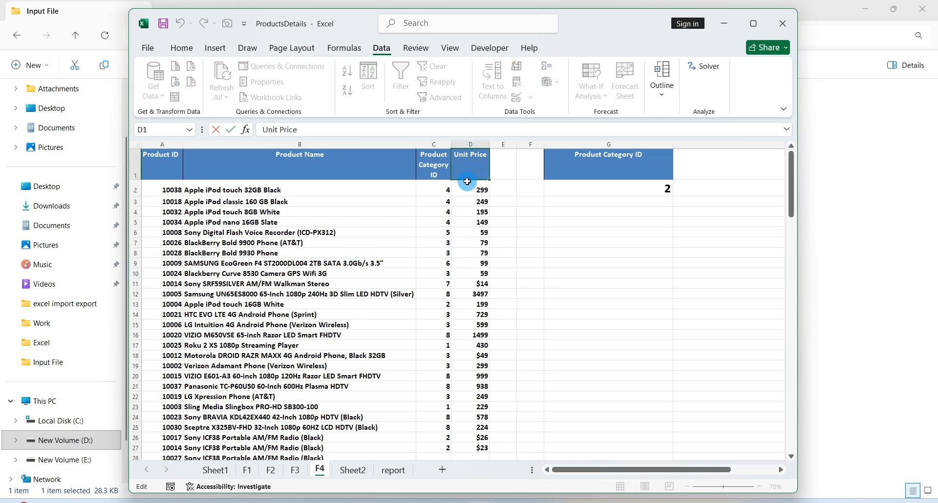
click(562, 175)
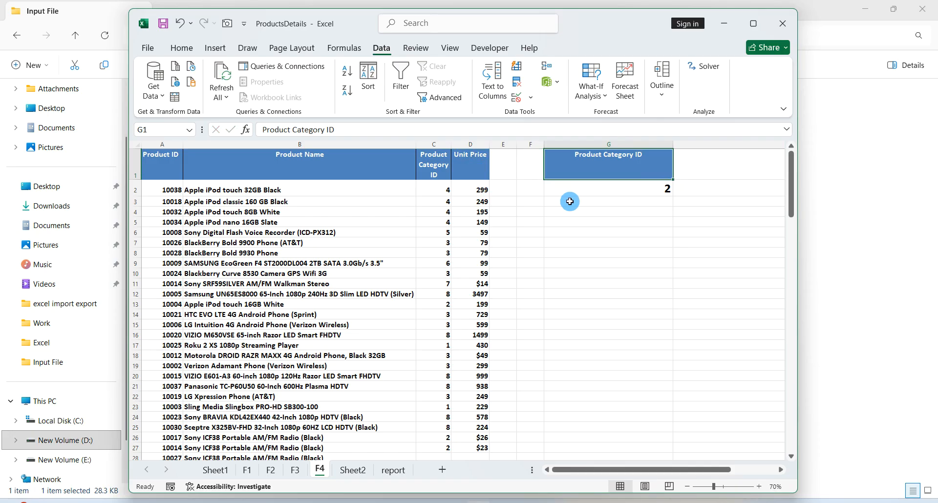
Replace the criteria heading in G1 with a copy of the Unit Price heading from D1 and enter 100 in G2
click(486, 174)
key(ctrl+c)
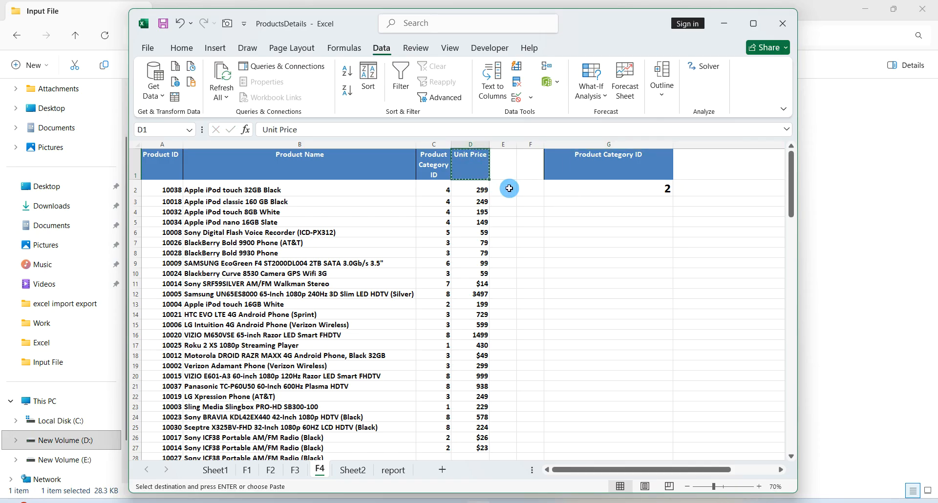
double_click(551, 173)
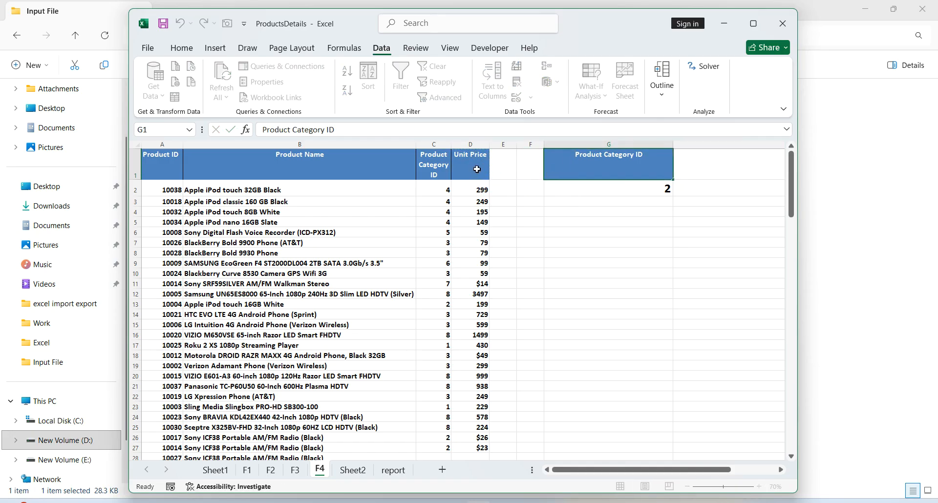
click(477, 169)
key(ctrl+c)
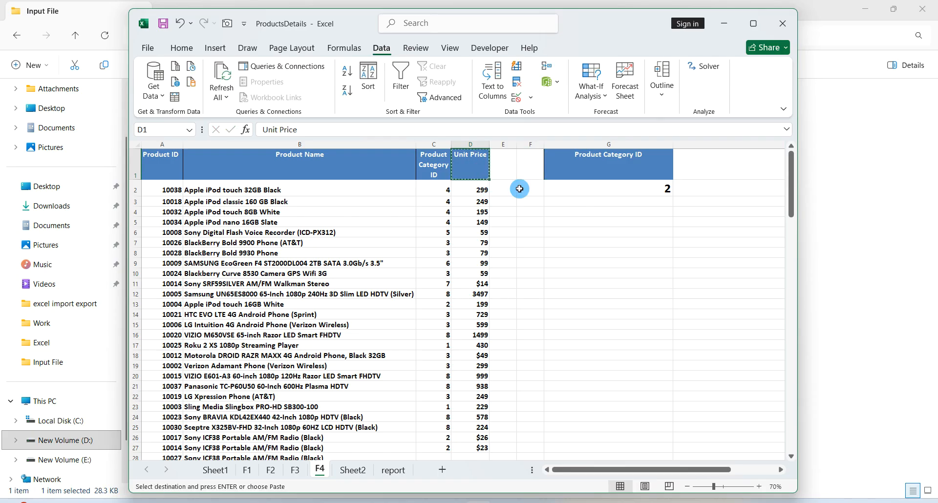
click(579, 168)
key(ctrl+v)
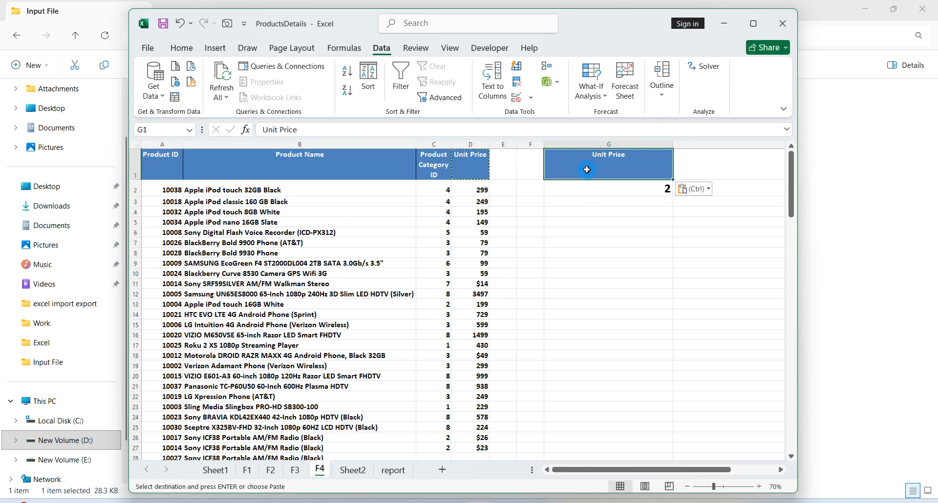
click(628, 189)
text(100)
key(Return)
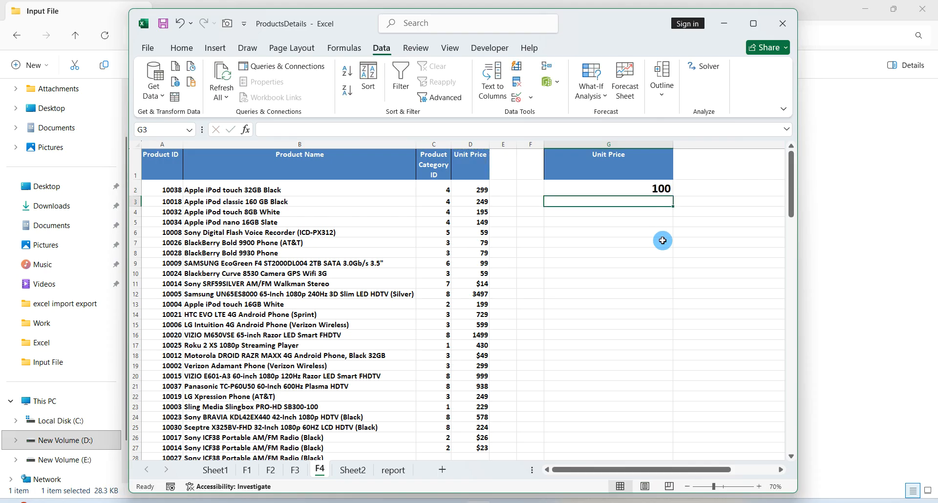
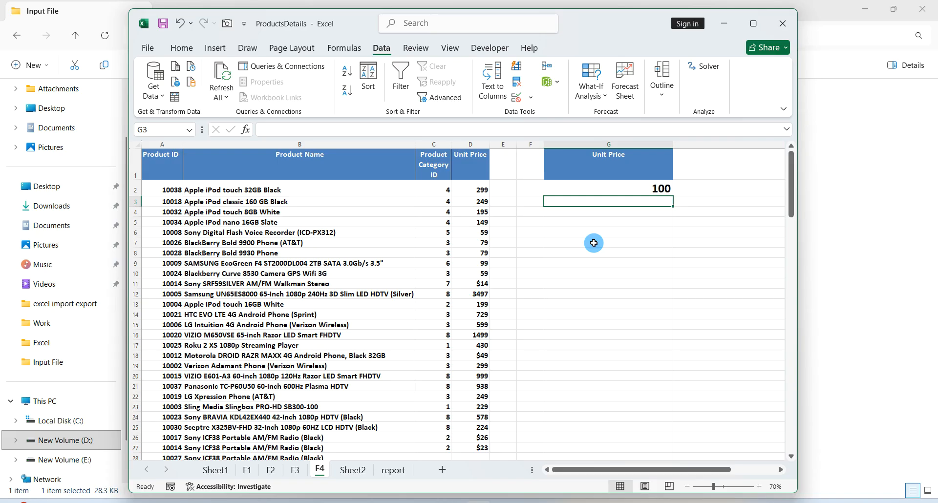
Change the Unit Price criterion in G2 to >99
click(640, 191)
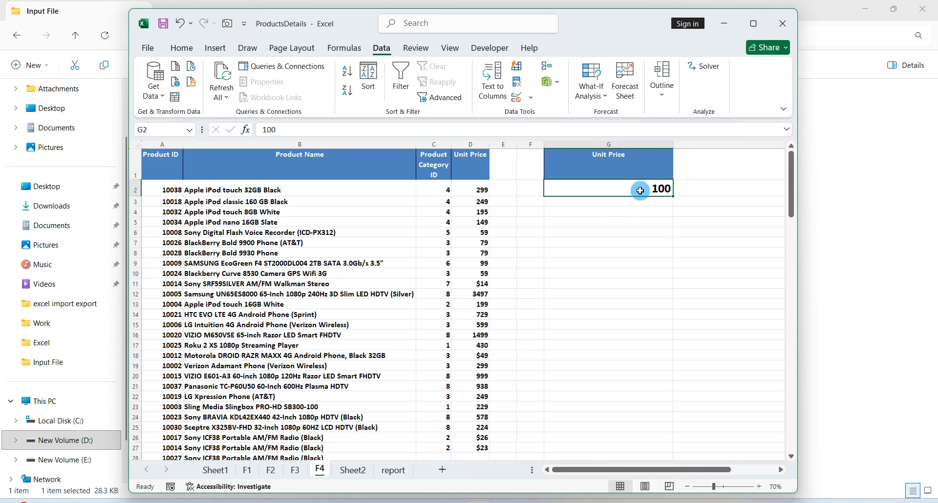
text(>)
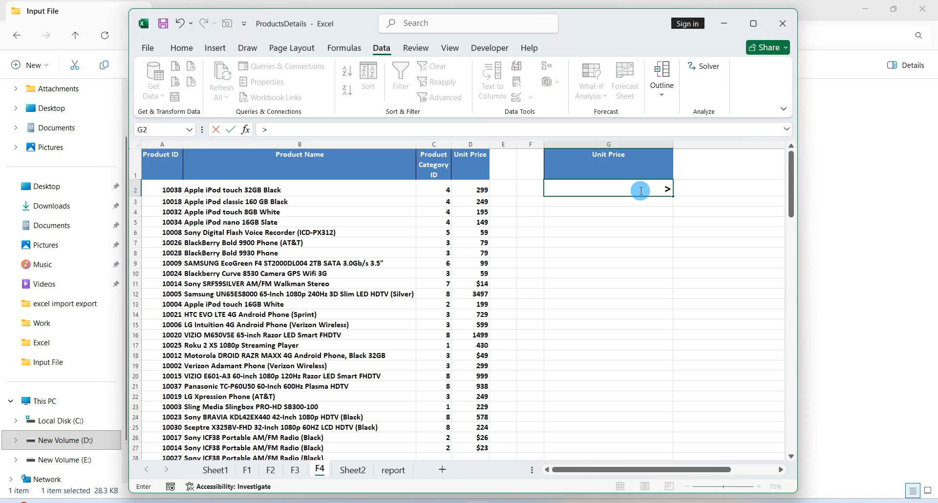
text(100)
key(Return)
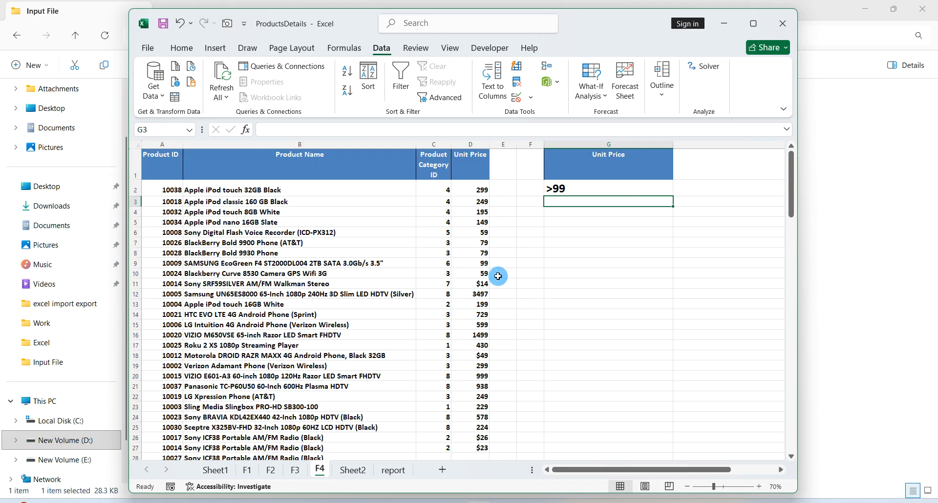
Start an Advanced Filter on the whole product table and set its criteria range to cell G2
click(455, 275)
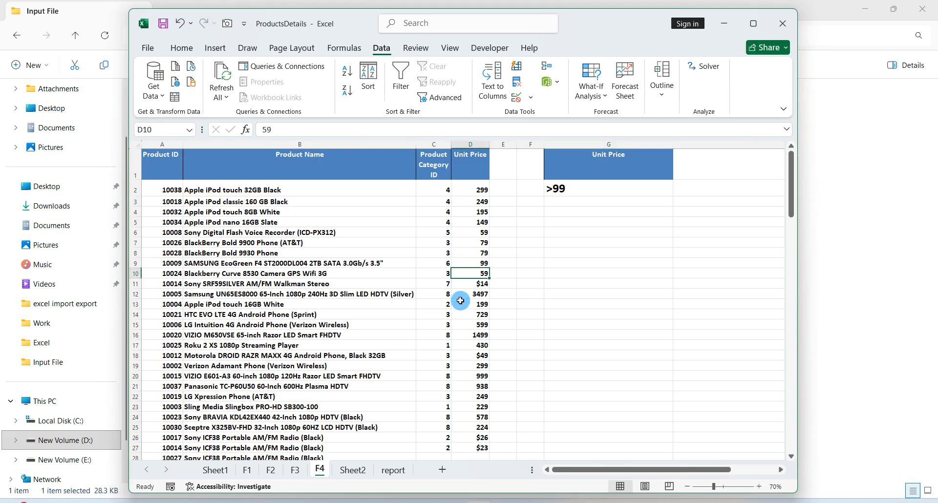
key(ctrl+a)
key(alt)
key(a)
key(q)
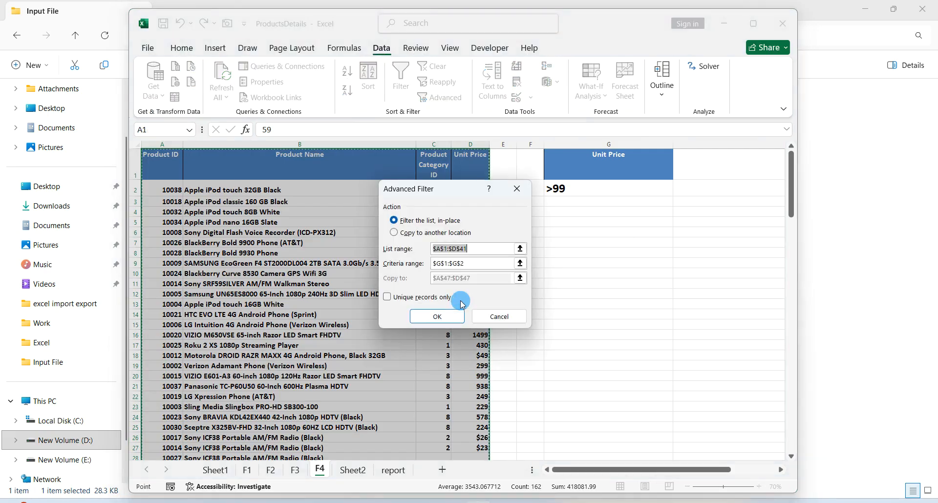
click(479, 265)
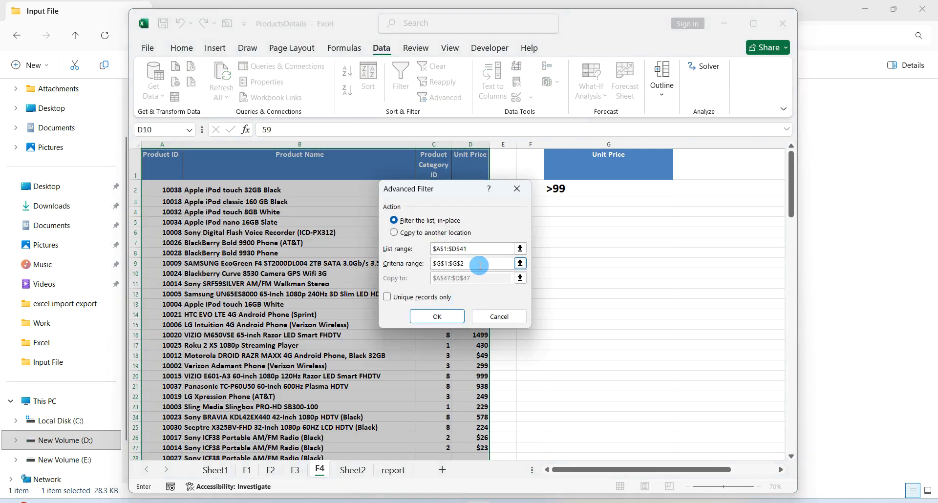
click(568, 188)
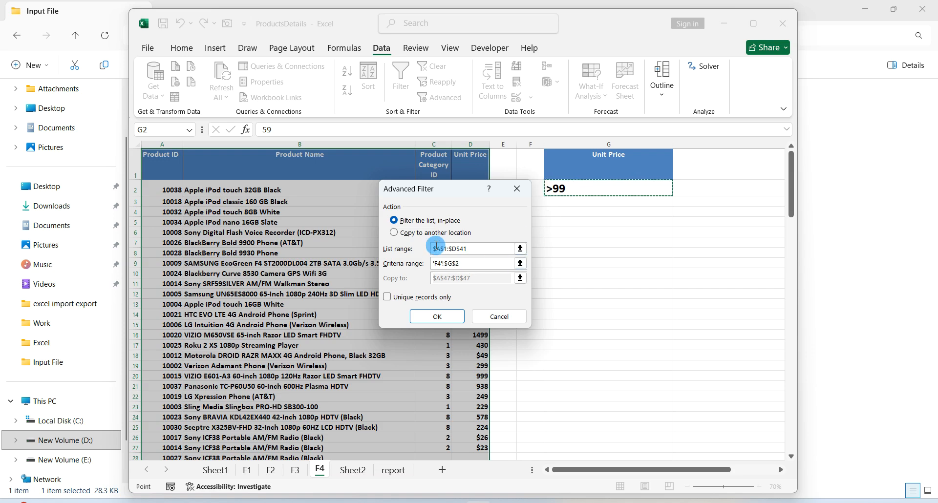
Set the Advanced Filter to copy its results to another location starting at A60, and run it
click(418, 233)
click(476, 277)
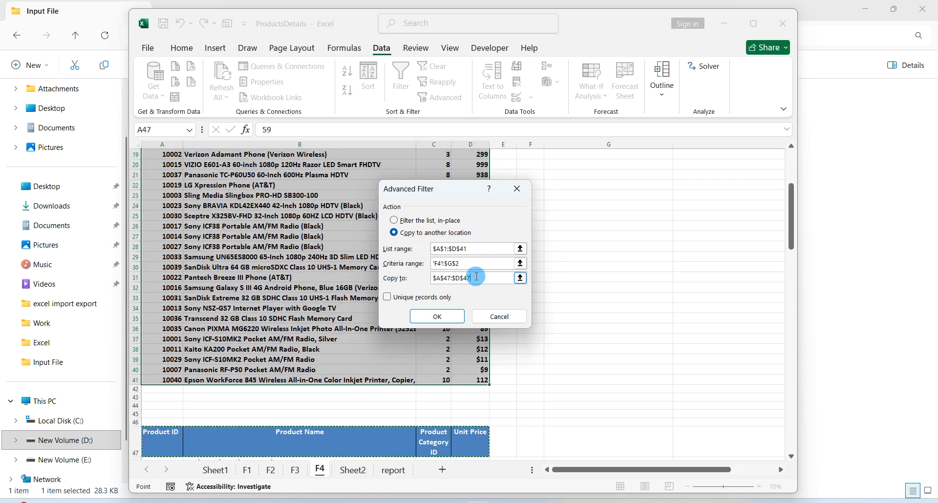
key(BackSpace)
key(BackSpace)
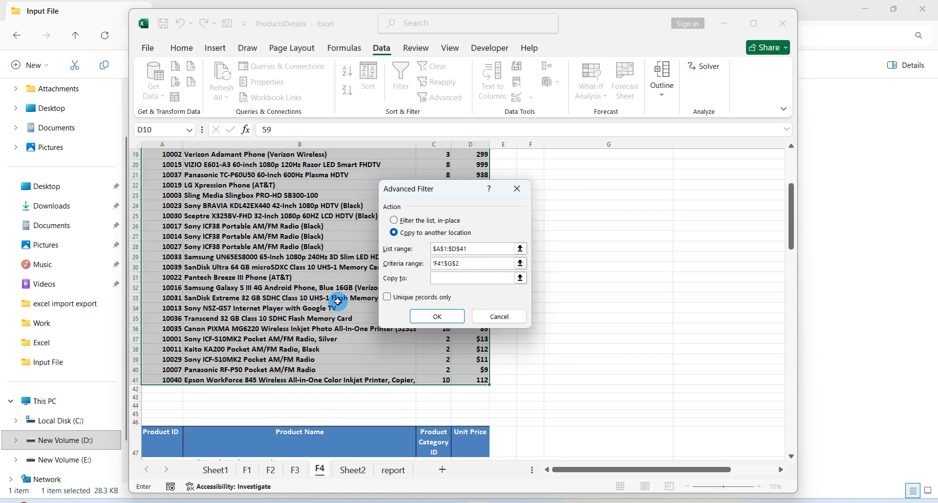
scroll(332, 303, down, 8)
click(179, 334)
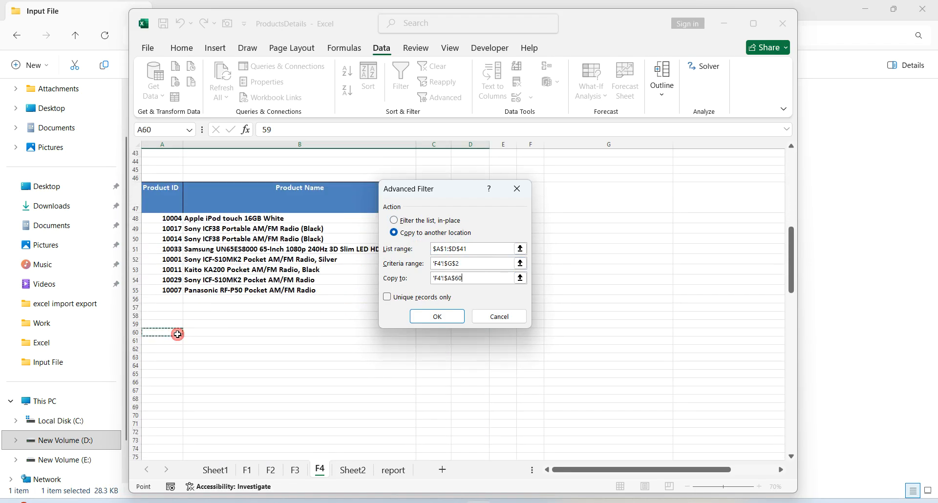
click(432, 318)
Examine the unit prices in the records copied from row 60 down and compare them with the criterion beside the original table
scroll(429, 324, down, 13)
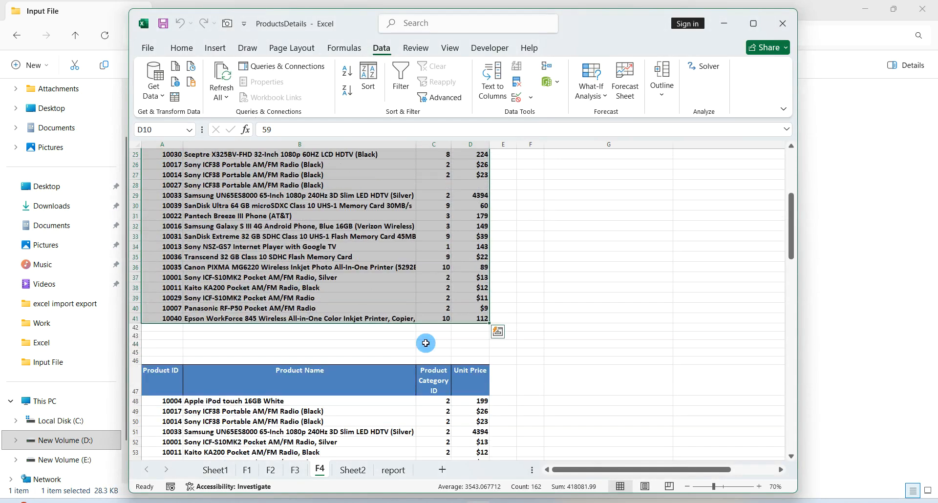
scroll(477, 305, down, 4)
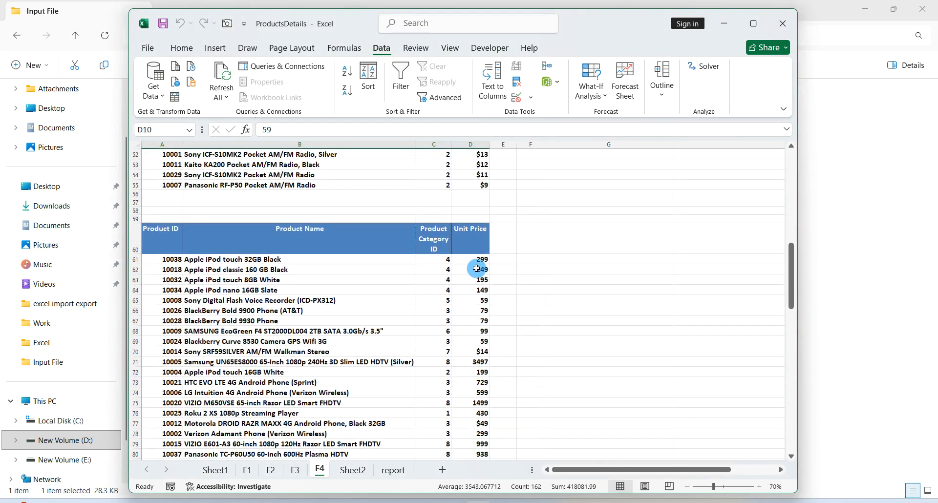
scroll(482, 344, up, 3)
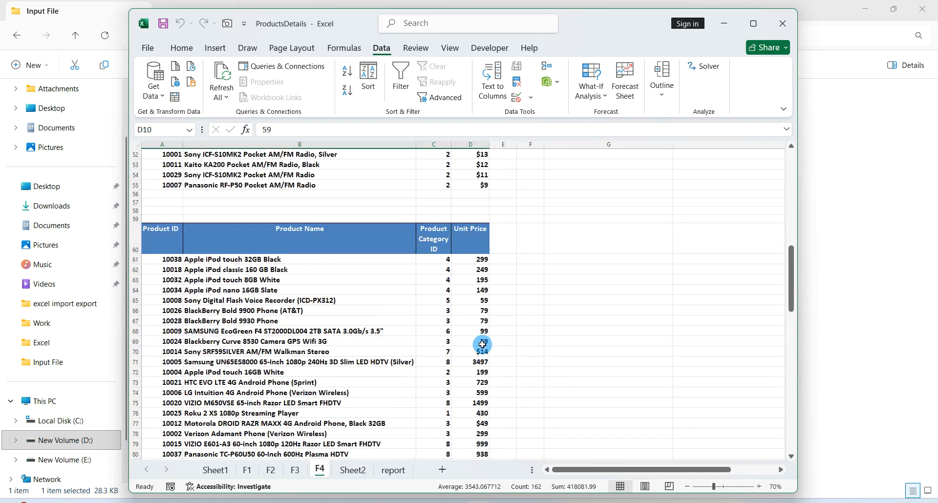
scroll(482, 344, down, 2)
scroll(482, 345, down, 3)
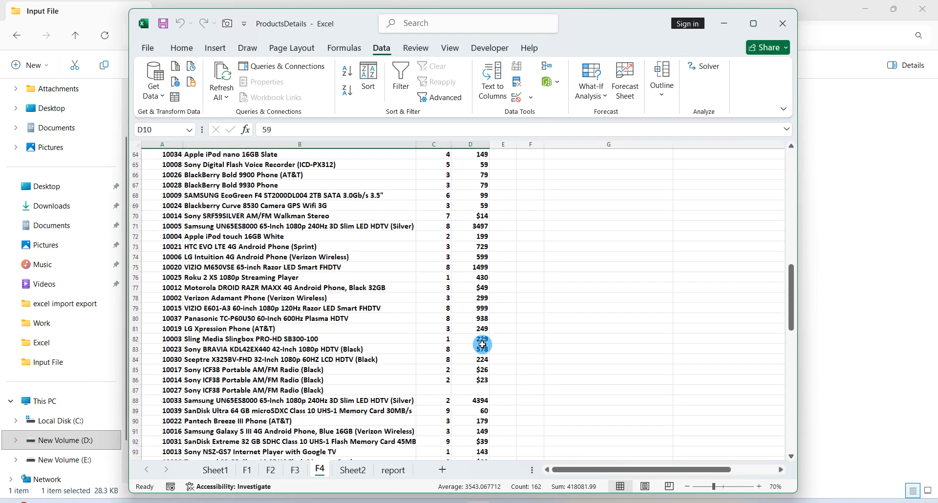
scroll(482, 344, up, 6)
scroll(482, 345, up, 6)
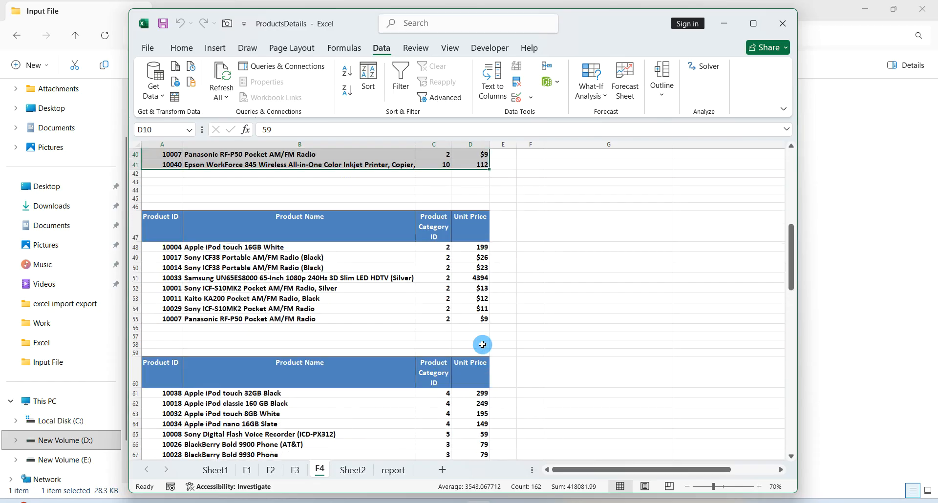
scroll(482, 345, up, 10)
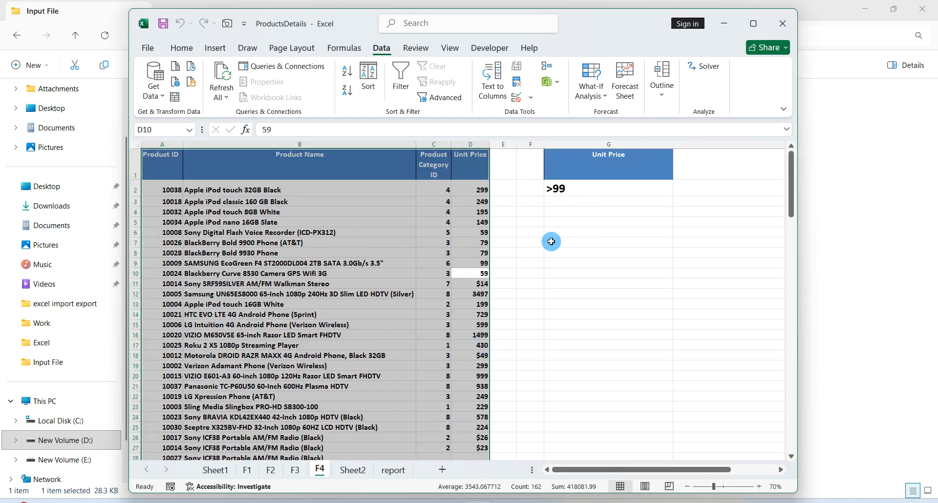
scroll(526, 271, down, 5)
scroll(525, 271, down, 19)
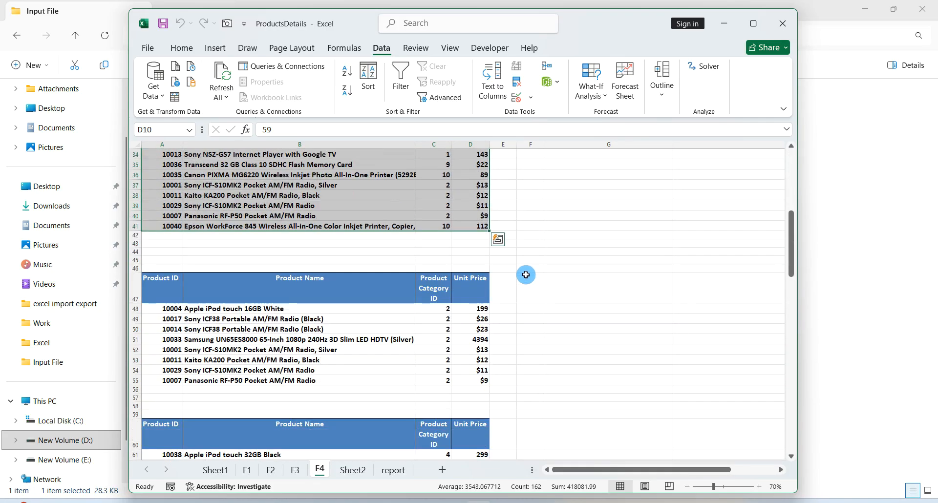
scroll(526, 275, up, 14)
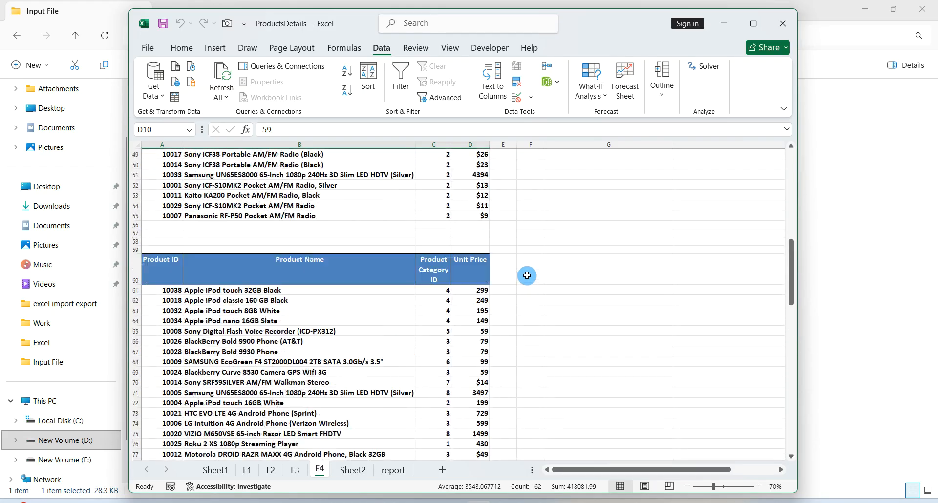
click(548, 272)
scroll(561, 266, up, 8)
click(562, 255)
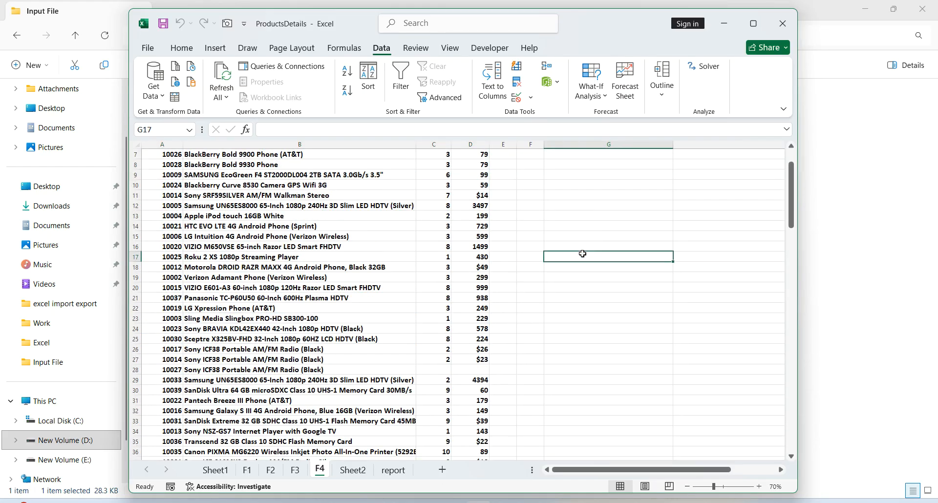
scroll(581, 252, up, 6)
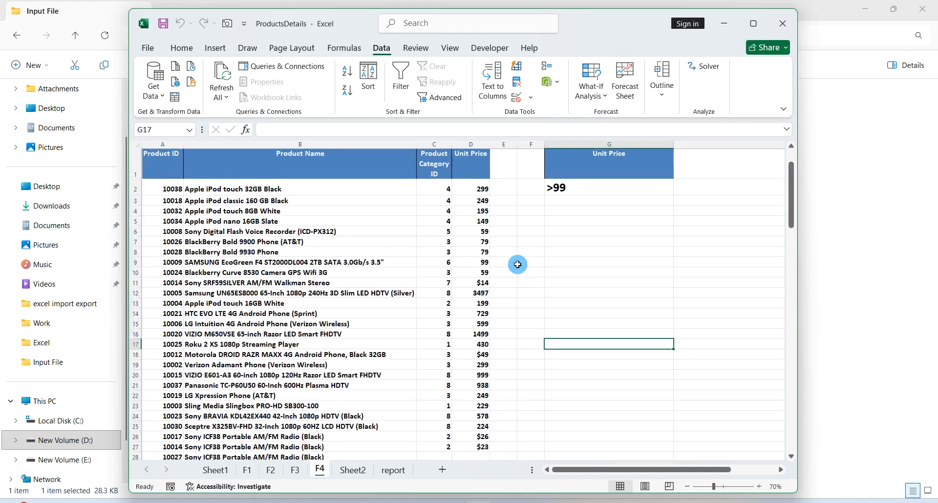
Change the Unit Price criterion in G2 to >100
click(374, 265)
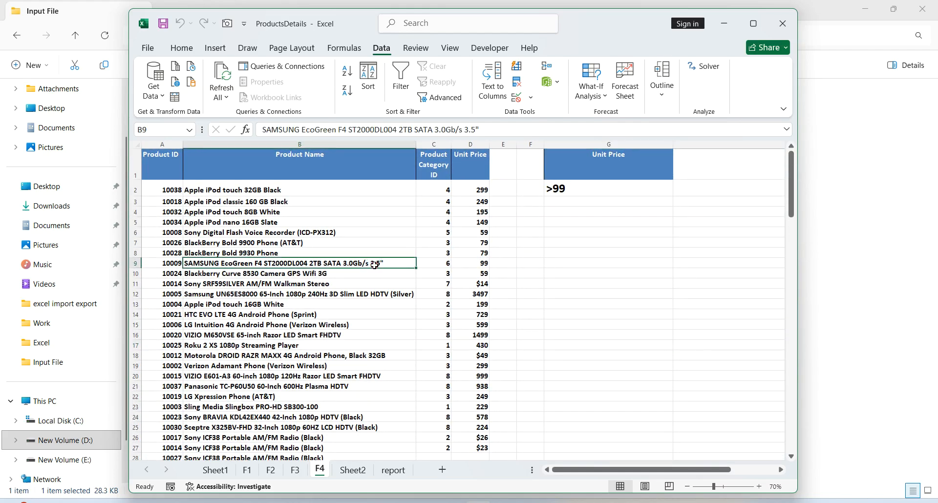
click(590, 194)
text(>)
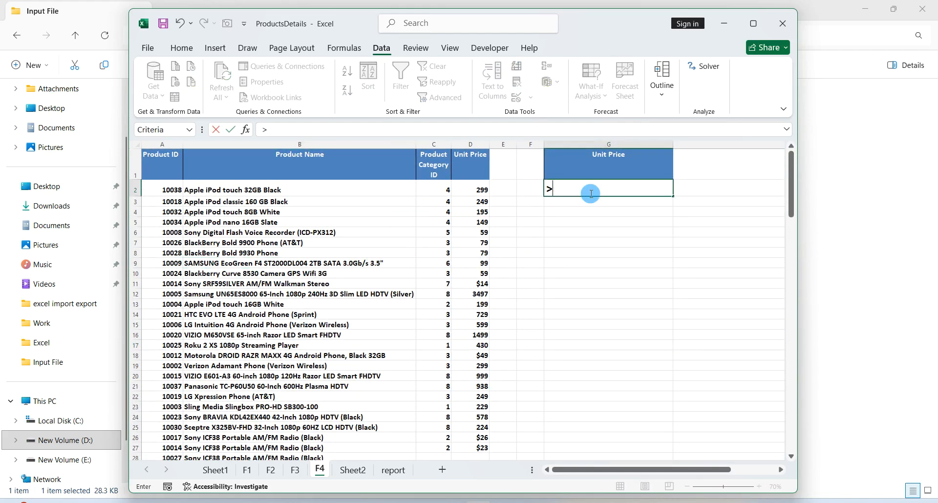
text(100)
key(Return)
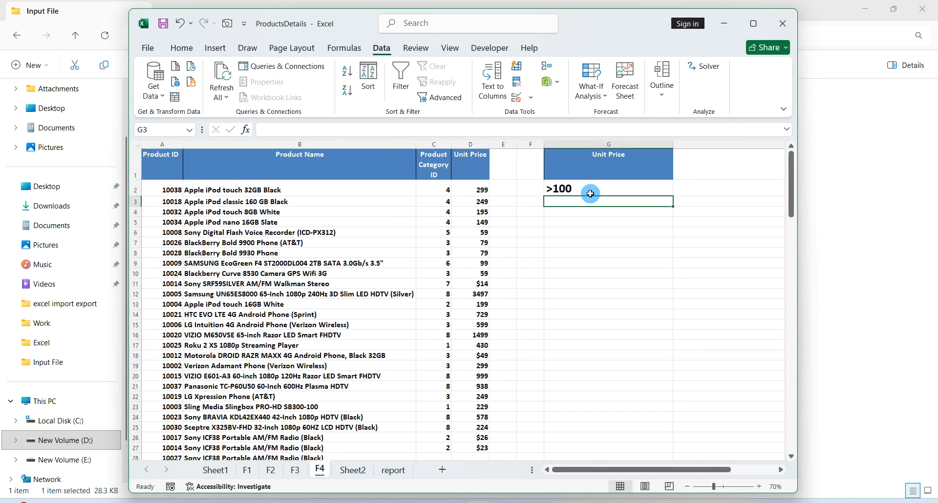
click(410, 229)
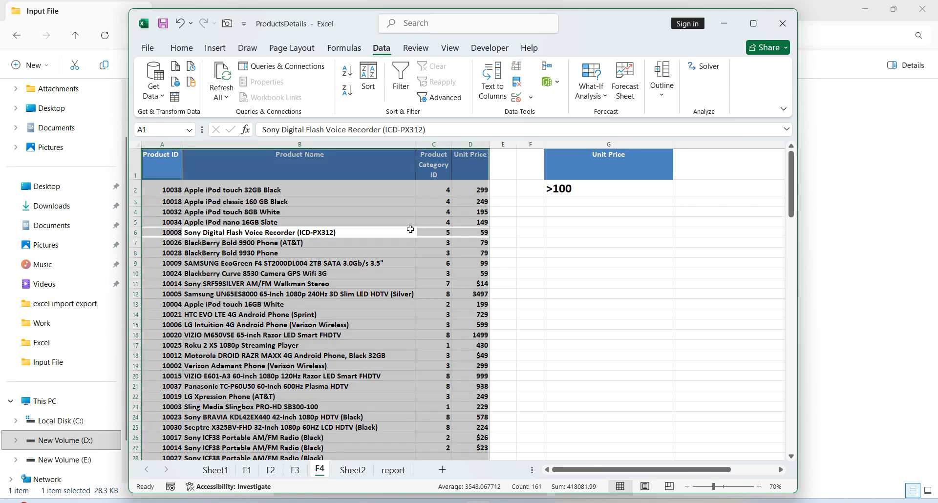
click(410, 230)
text(aq)
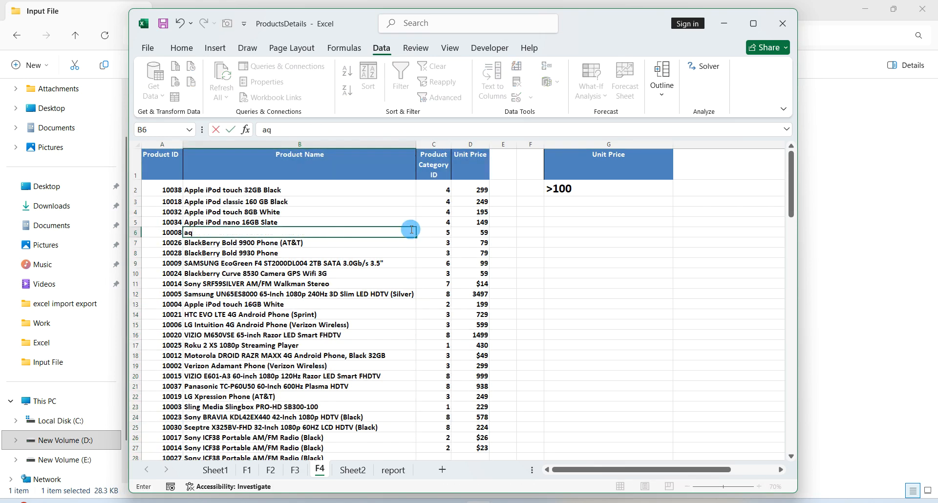
Start an Advanced Filter on the whole product table and set its criteria range to the Unit Price heading and criterion in G1:G2
click(377, 264)
key(ctrl+a)
key(alt)
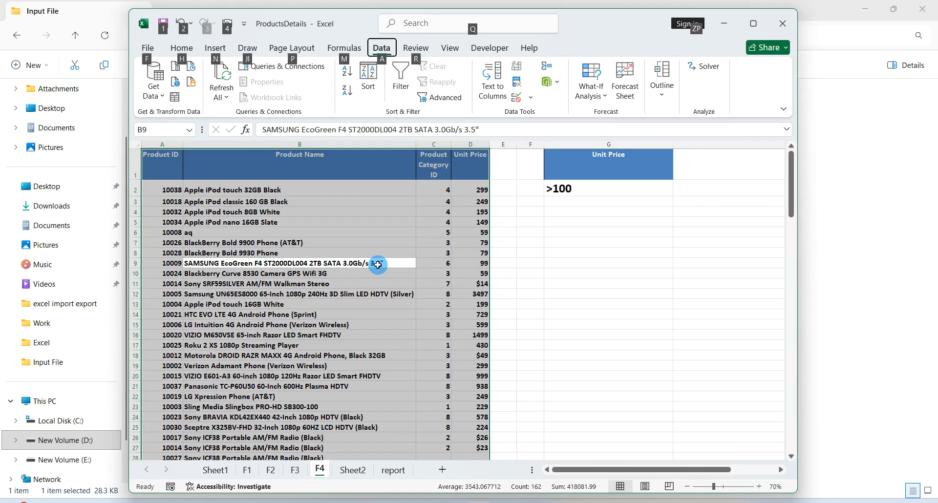
key(a)
key(q)
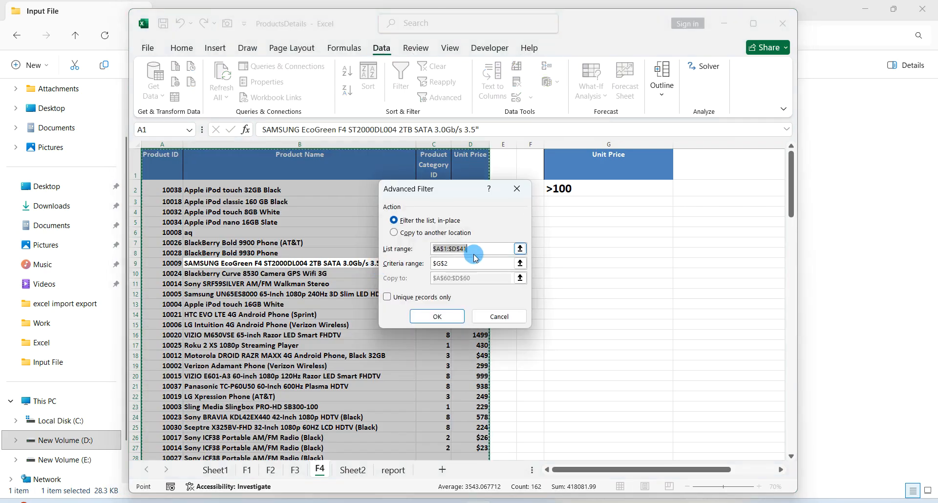
click(474, 266)
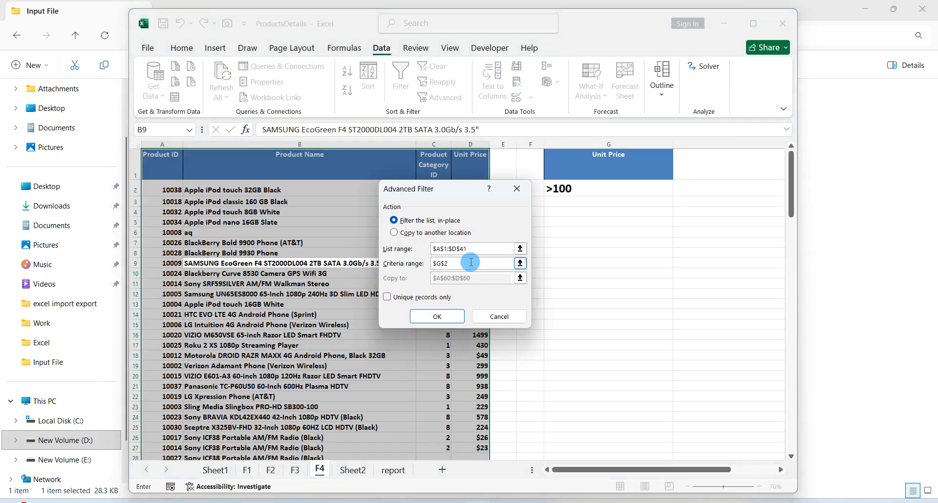
drag(570, 168, 574, 186)
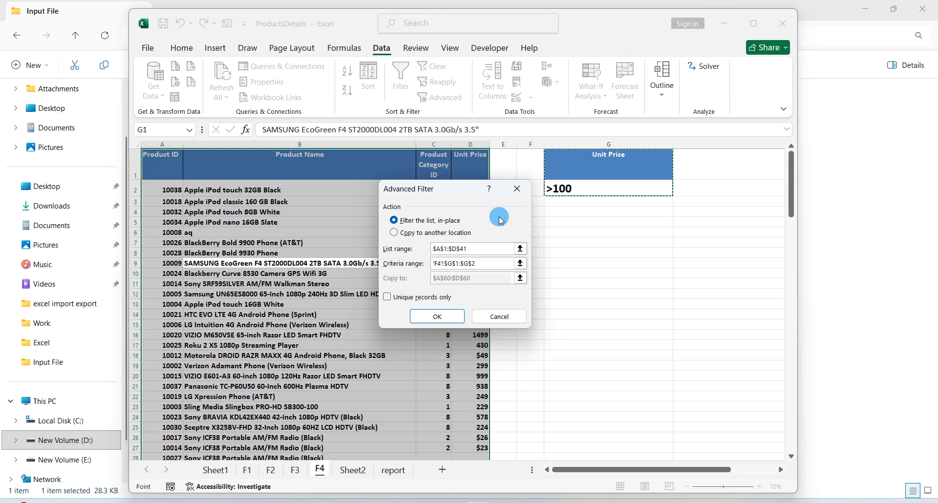
Set the Advanced Filter to copy its results to another location starting at A107, and run it
click(458, 232)
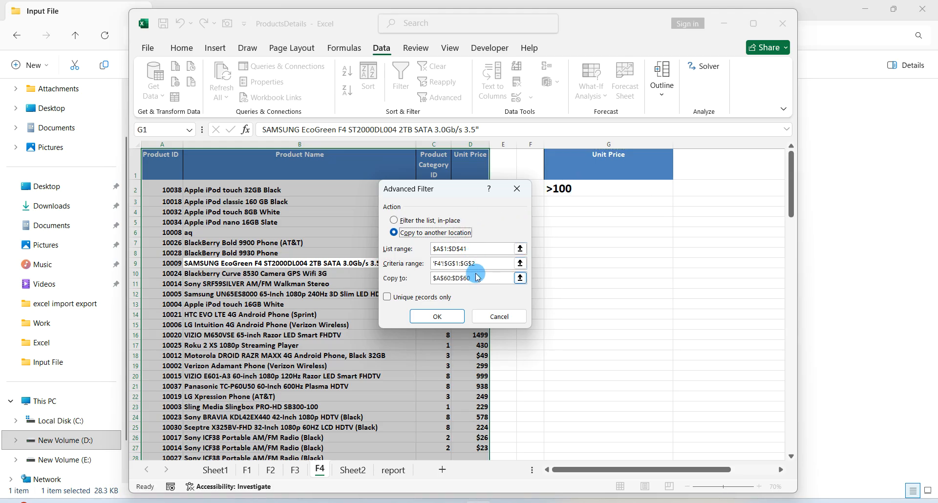
click(475, 278)
key(BackSpace)
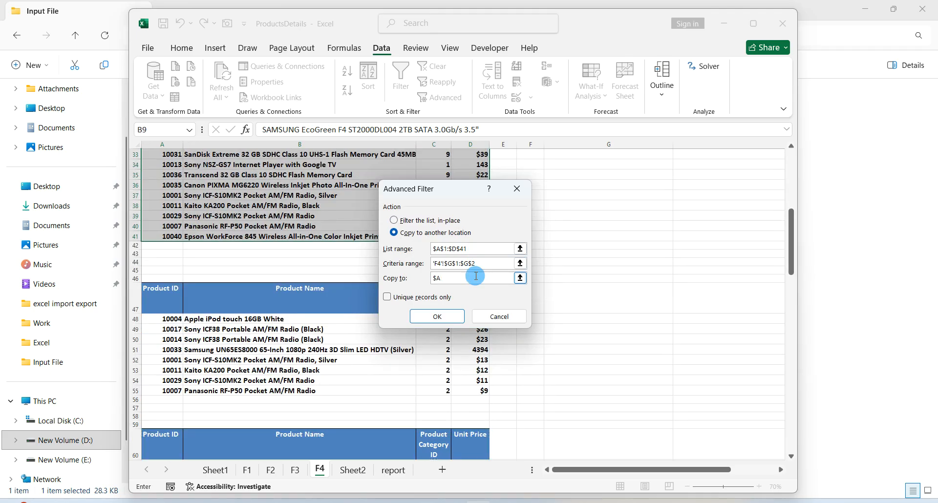
scroll(327, 406, down, 18)
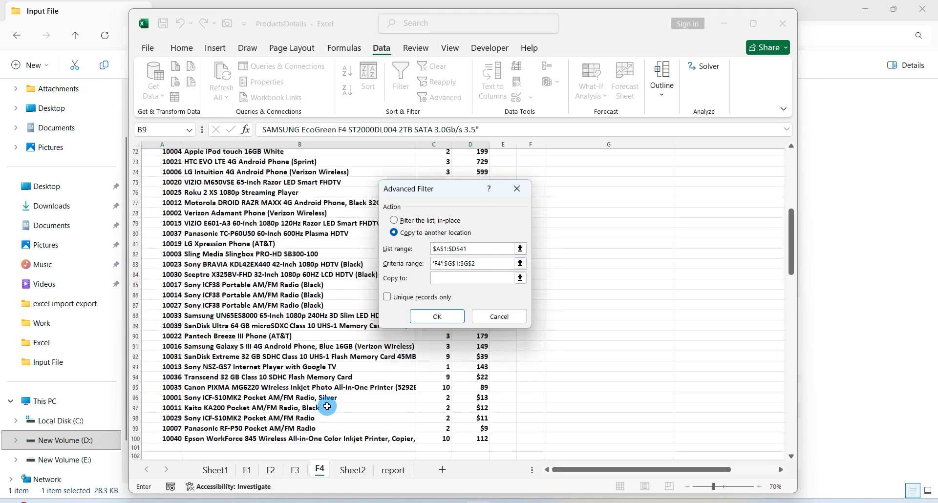
click(176, 328)
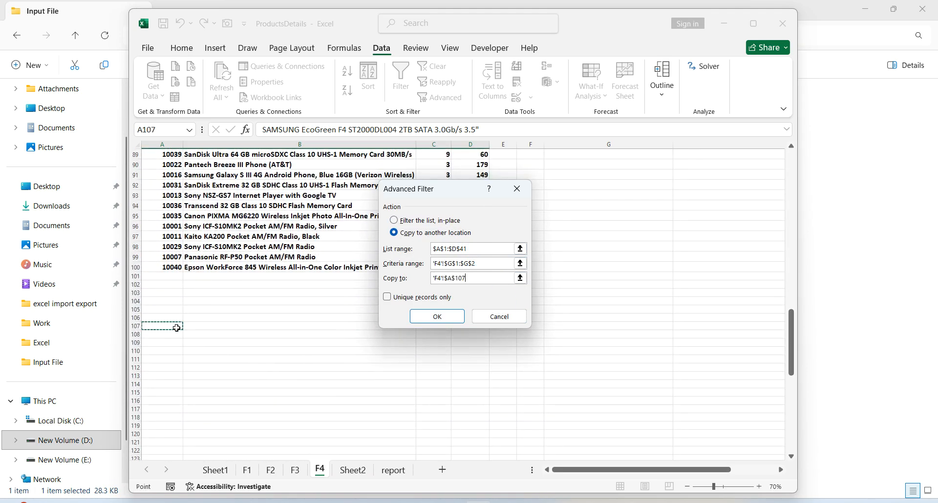
click(430, 316)
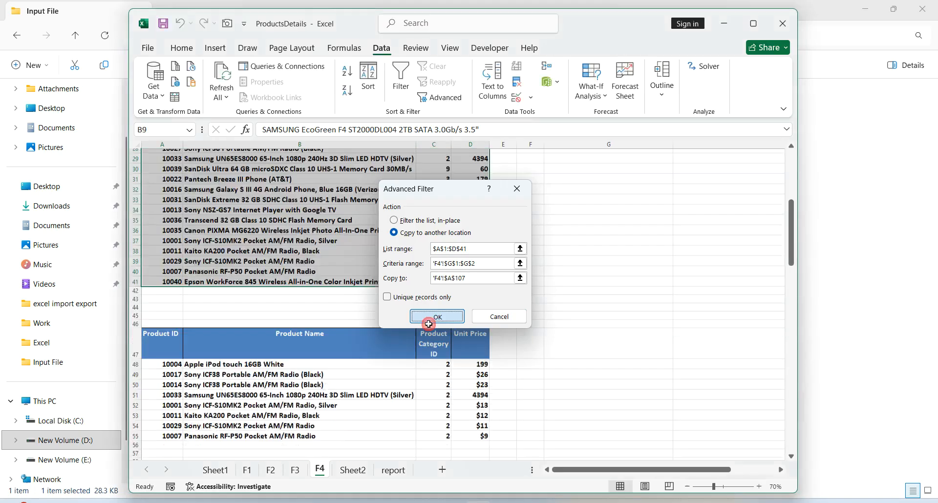
Examine the unit prices in the records copied from row 107 down and compare them with the criterion in G2
scroll(425, 320, down, 20)
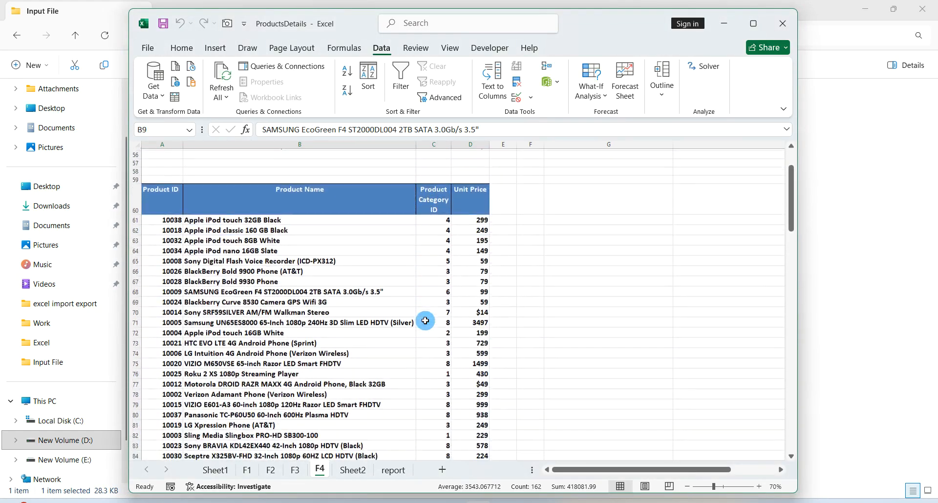
scroll(425, 320, down, 11)
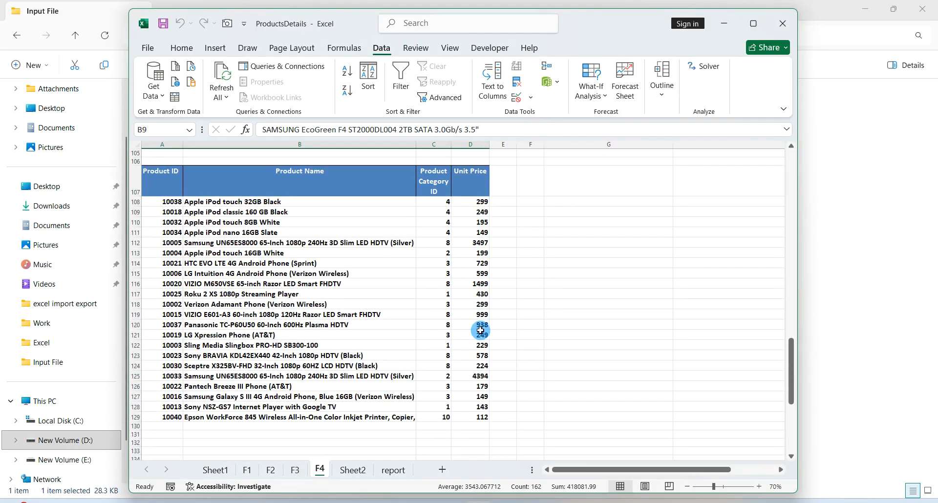
scroll(481, 331, up, 15)
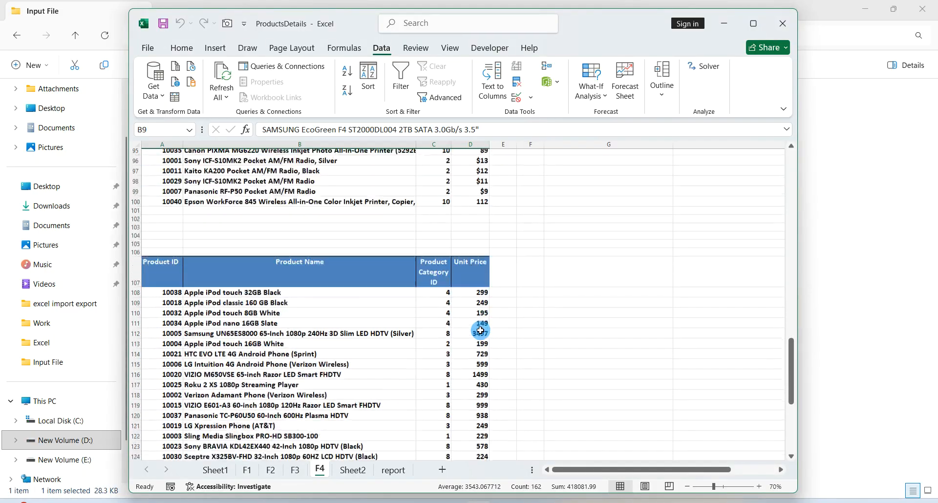
scroll(480, 331, up, 14)
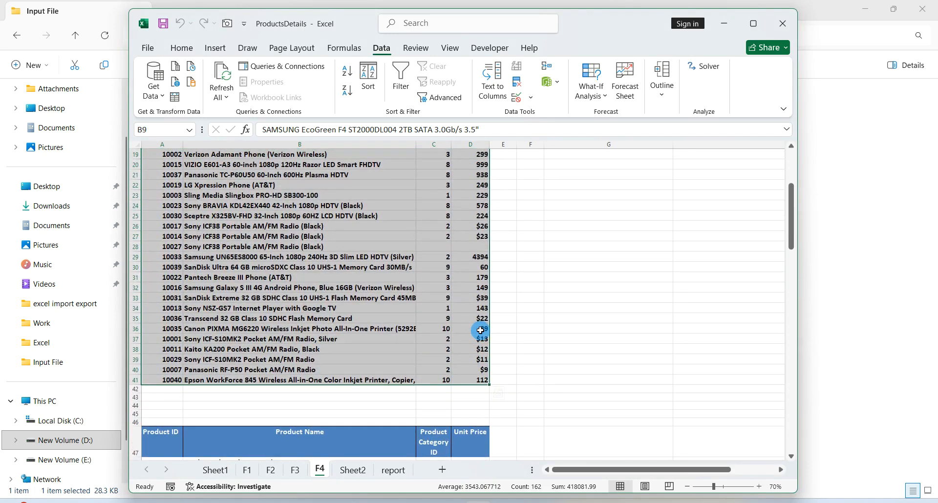
scroll(480, 330, up, 6)
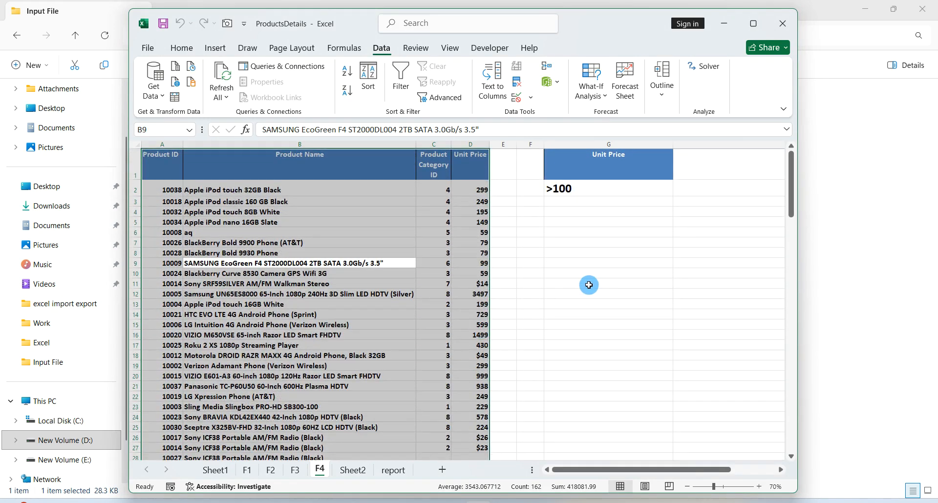
click(589, 284)
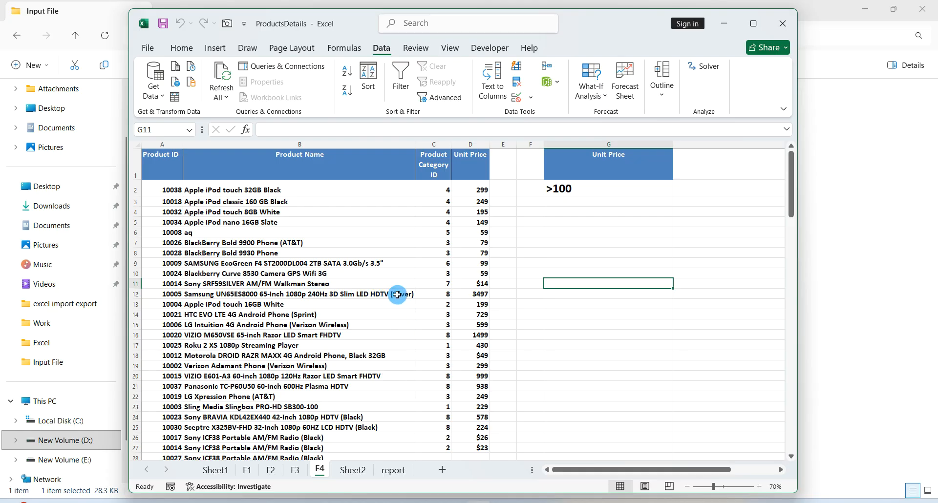
click(578, 194)
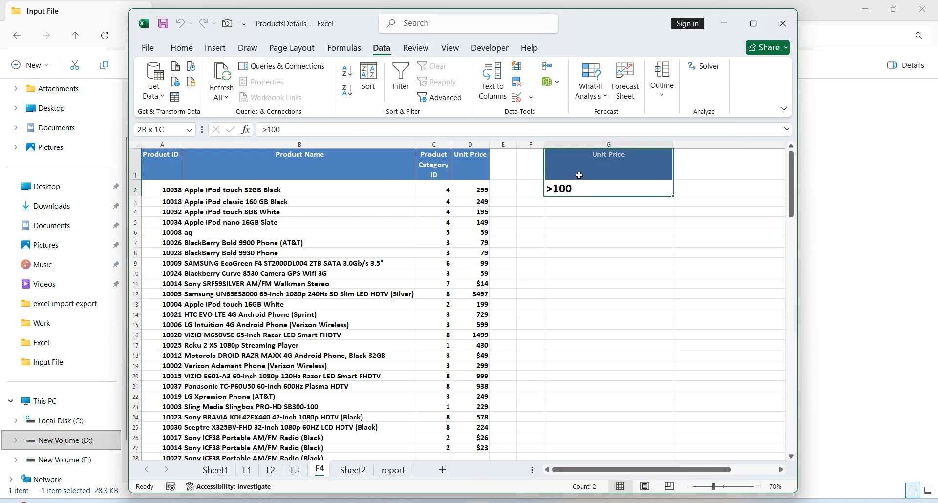
double_click(580, 176)
key(Delete)
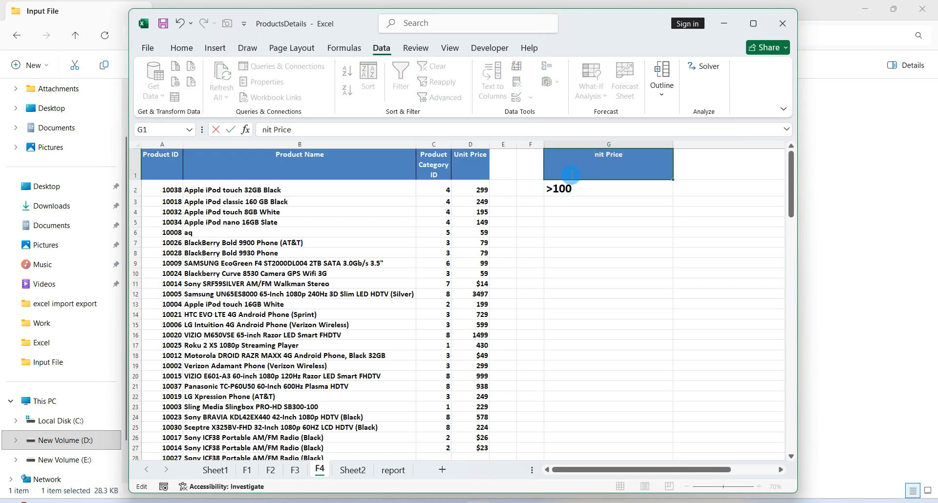
key(alt)
click(572, 205)
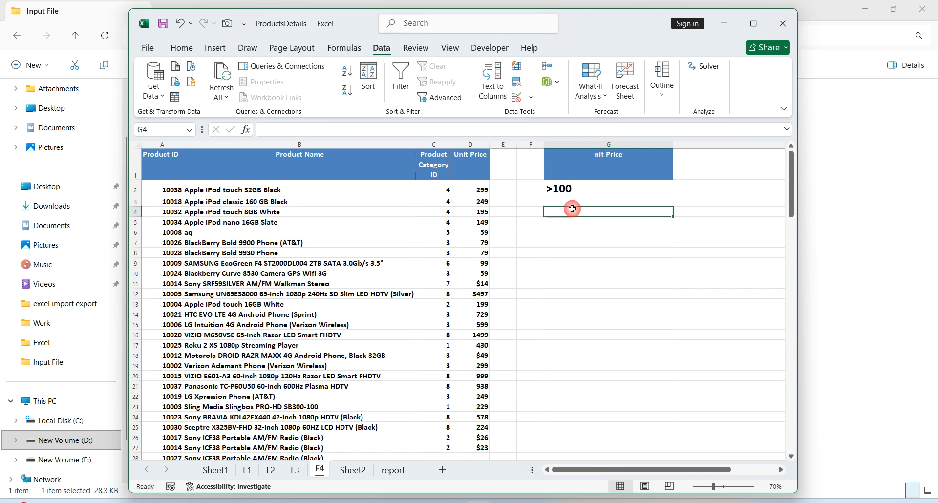
Clear the formatting and the contents of the old price criteria block in G1:G3
drag(571, 205, 577, 164)
key(alt)
key(h)
key(e)
key(f)
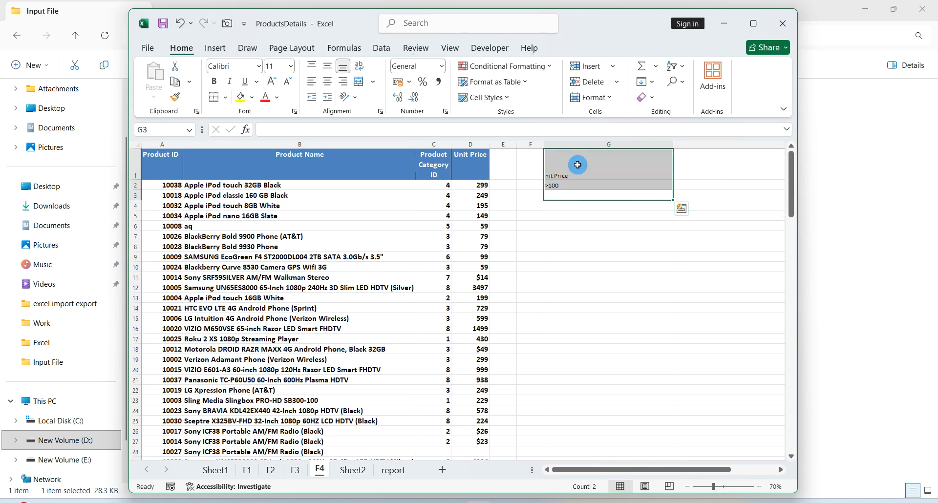
key(Delete)
key(Return)
click(577, 165)
key(Down)
key(Down)
click(577, 164)
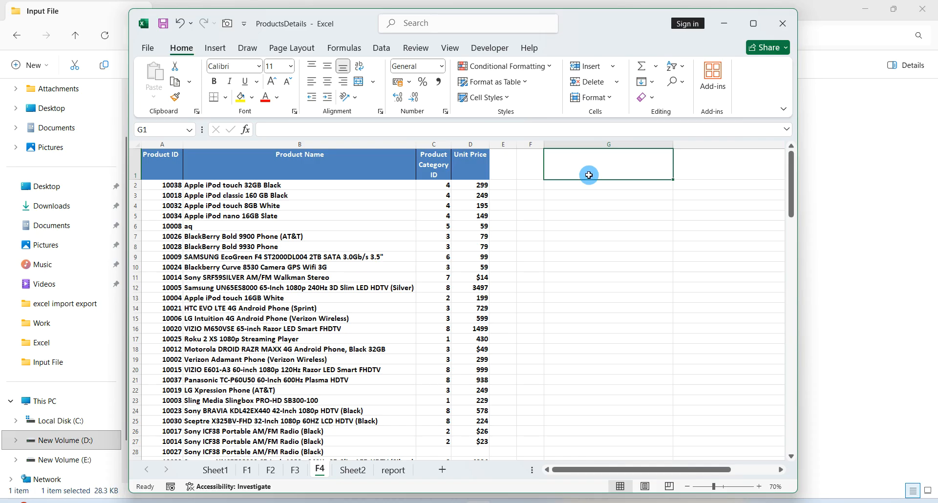
Copy the Product Name heading from B1 to G1 and enter LED as the criterion in G2
click(338, 176)
key(ctrl+c)
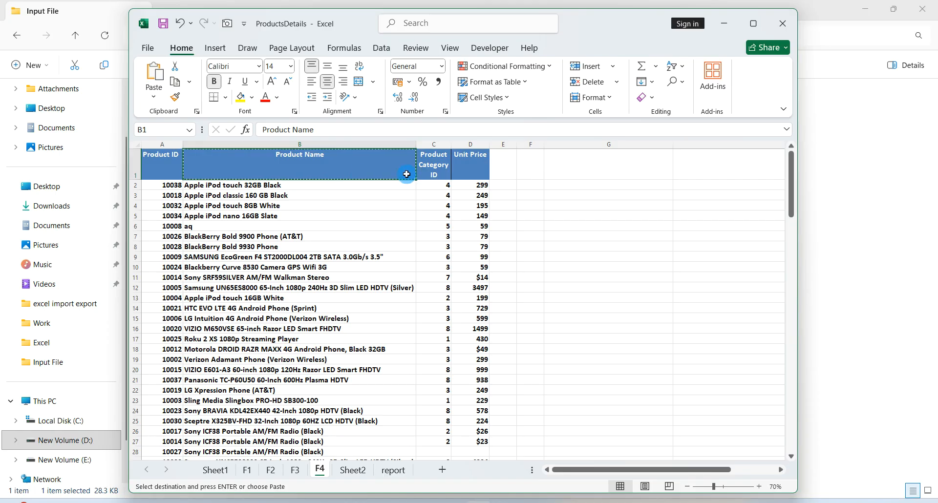
click(578, 163)
key(ctrl+v)
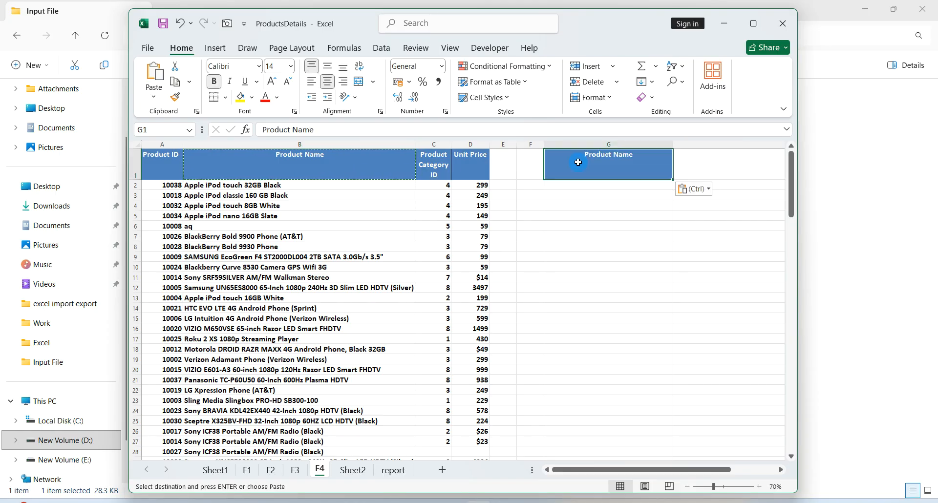
click(583, 185)
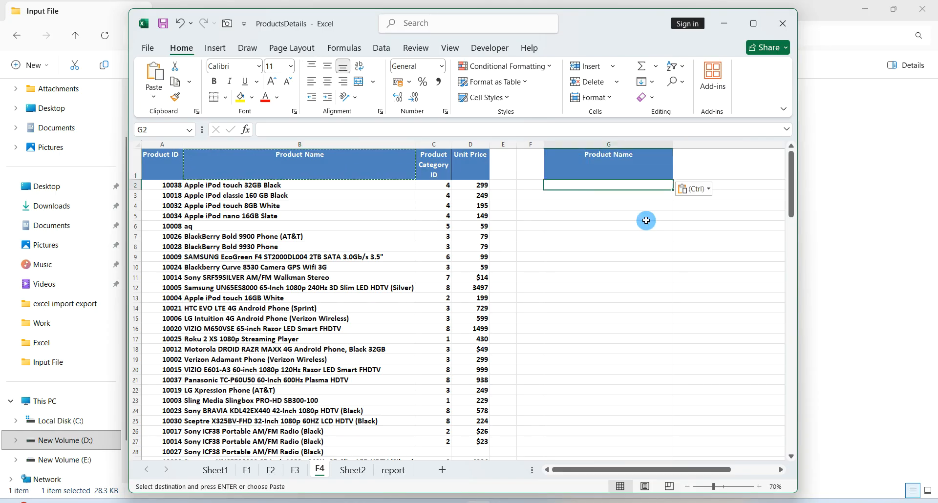
text(LED)
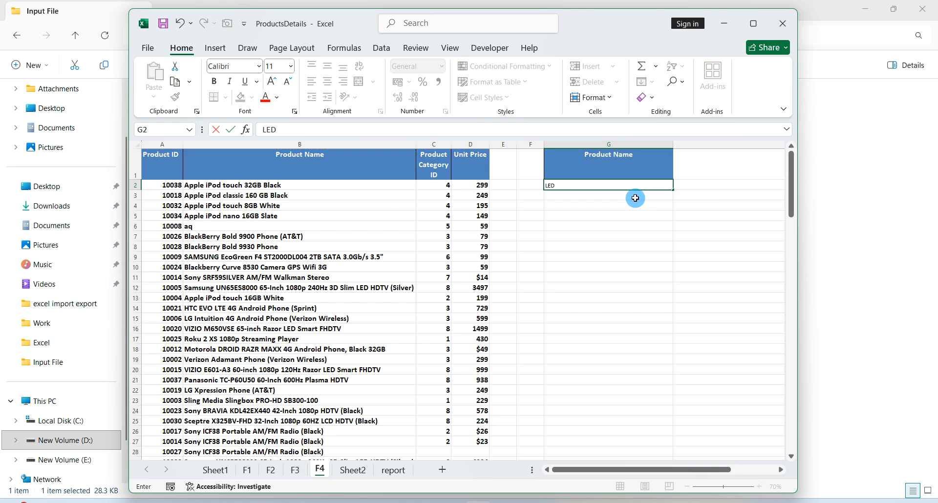
click(585, 256)
Clear everything, including formatting, from the extracted table that starts at A47
scroll(584, 256, down, 8)
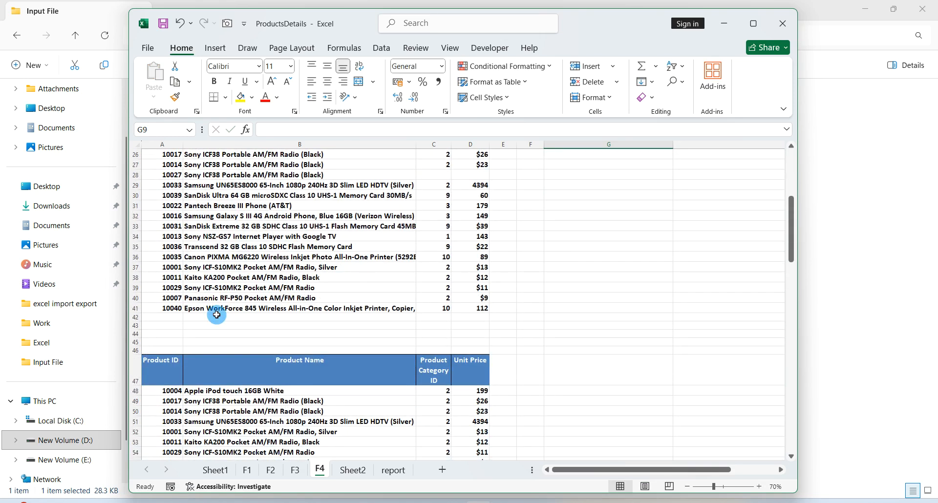
click(157, 369)
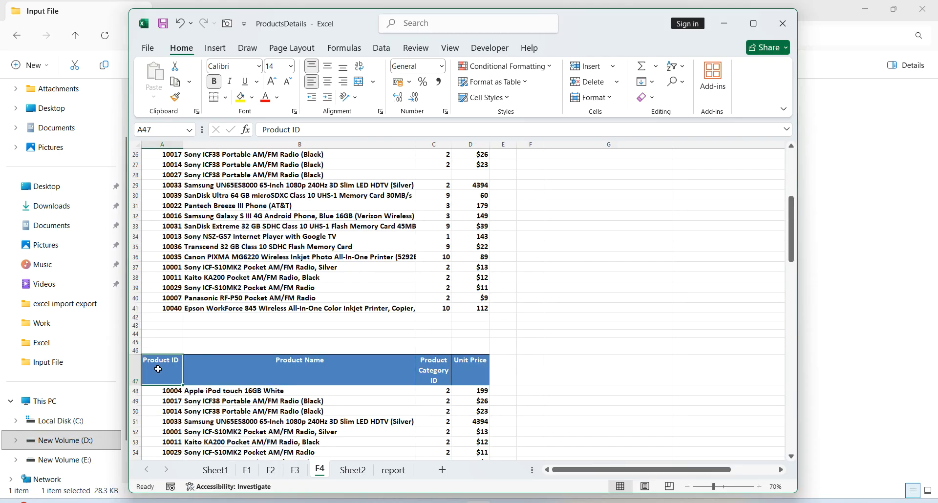
key(ctrl+a)
key(alt+h)
key(e)
key(a)
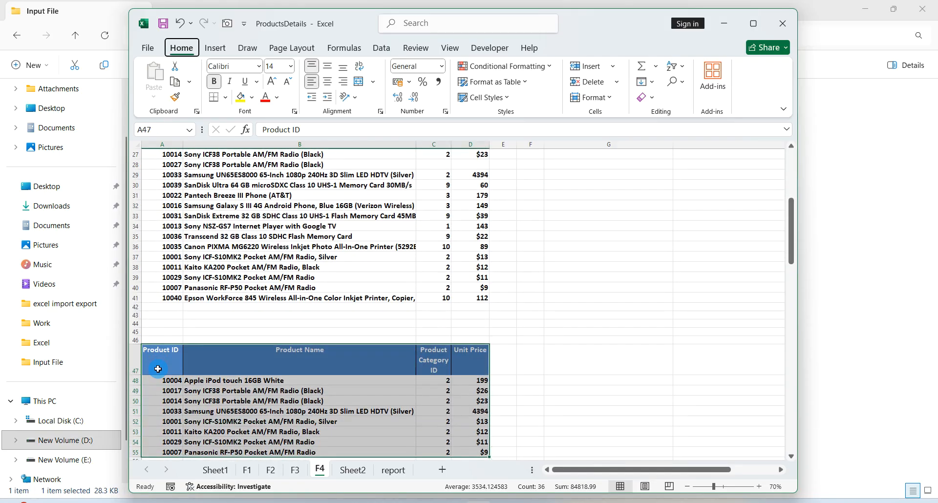
Clear everything, including formatting, from the extracted table that starts at row 60
scroll(157, 369, down, 3)
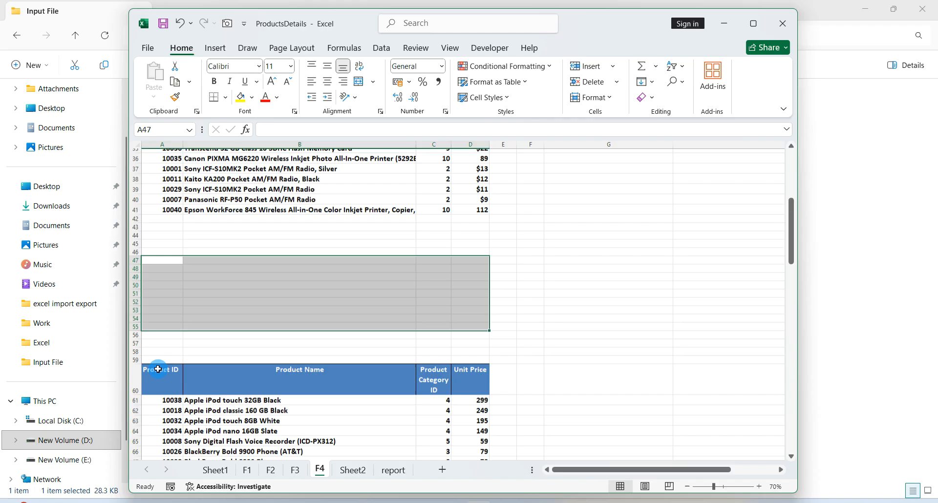
click(213, 410)
key(ctrl+a)
key(alt)
key(h)
key(e)
key(a)
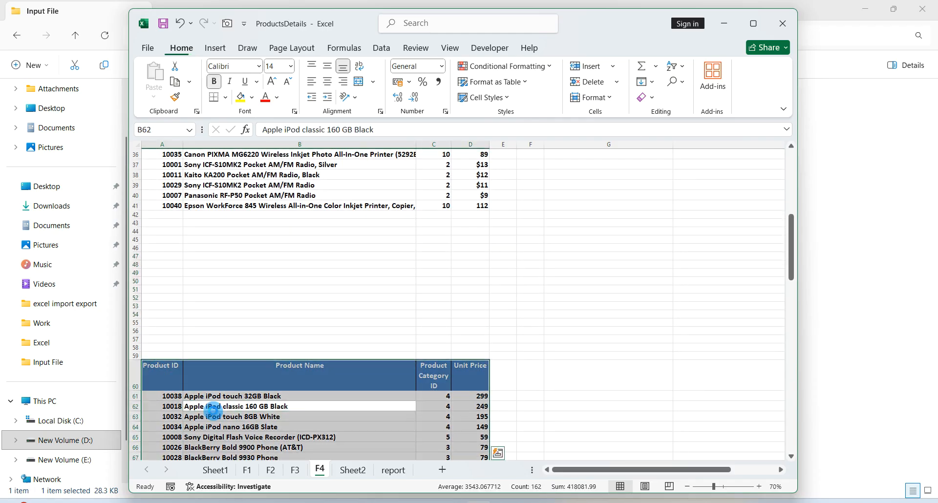
Start an Advanced Filter on the whole product table and set its criteria range to the Product Name heading and LED criterion in G1:G2
scroll(213, 410, up, 12)
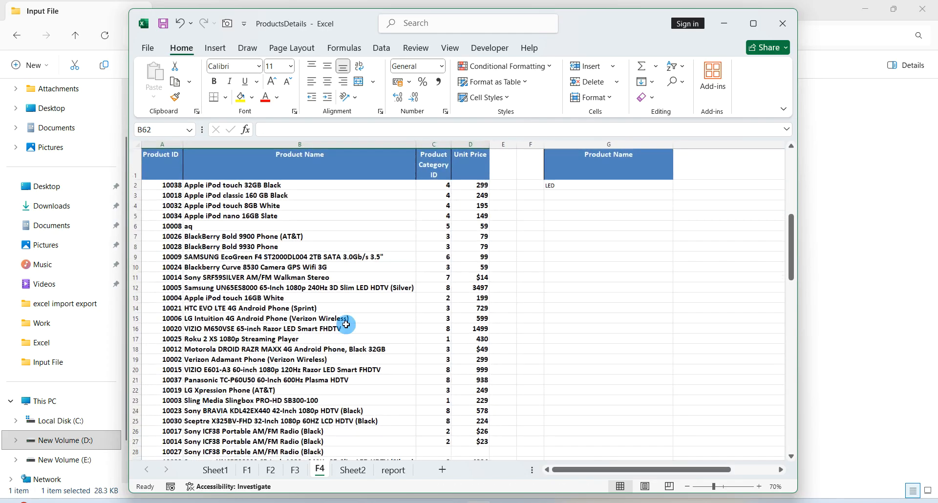
click(360, 310)
click(429, 264)
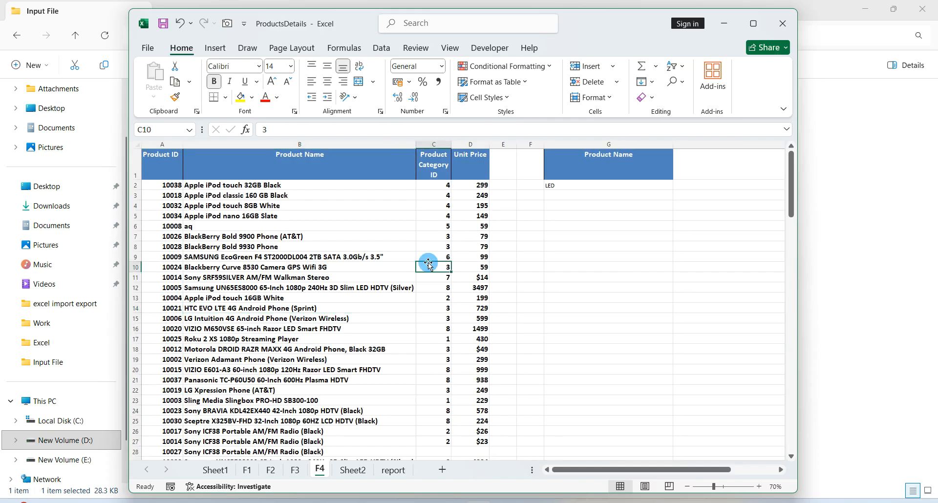
key(ctrl+a)
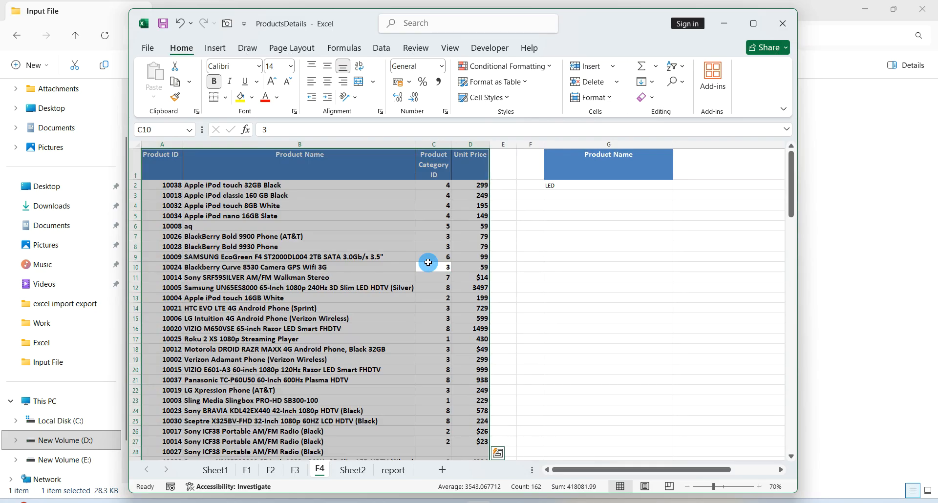
key(alt+a)
key(q)
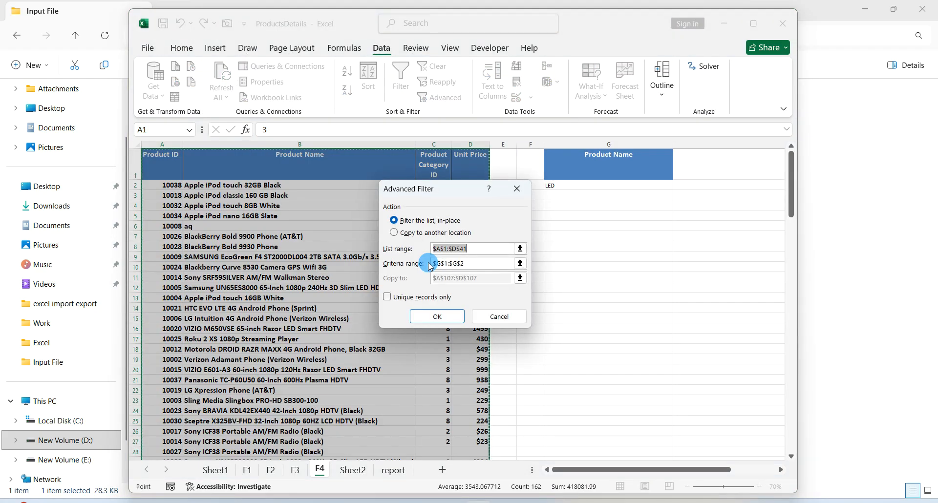
click(473, 264)
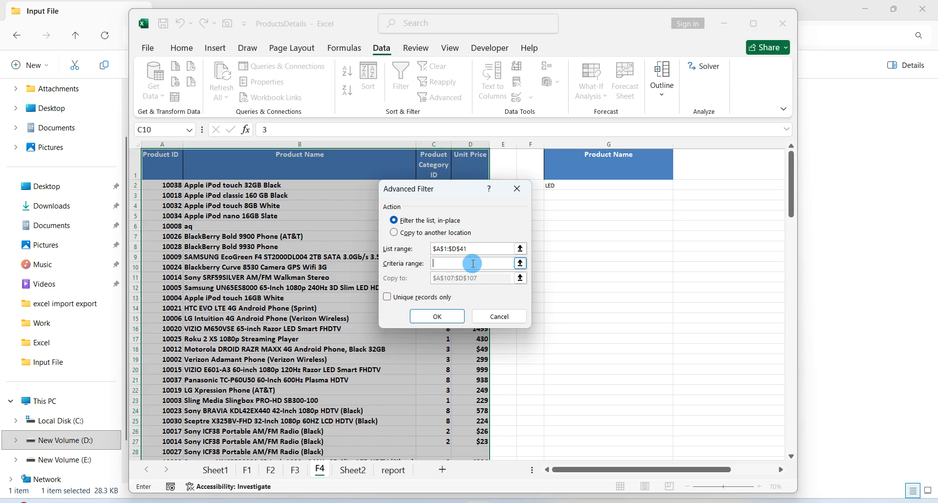
drag(589, 173, 588, 185)
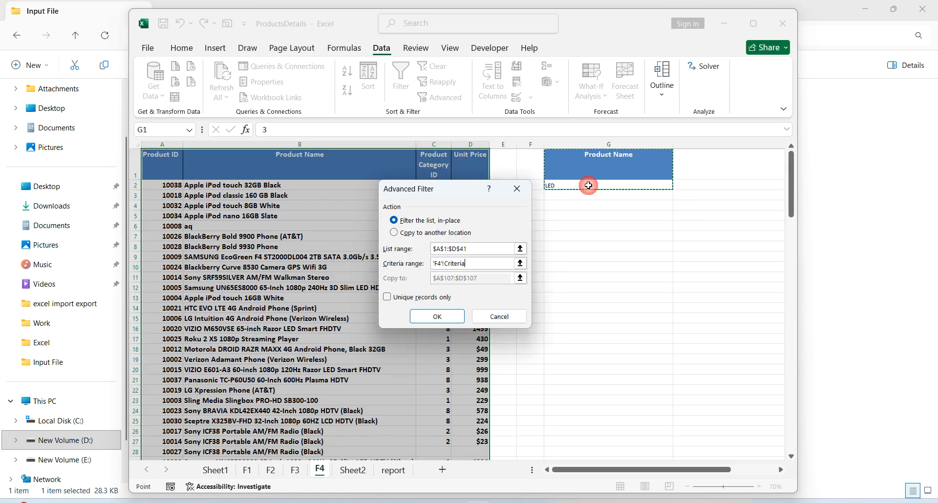
Set the Advanced Filter to copy its results to another location starting at A45, and run it
click(431, 236)
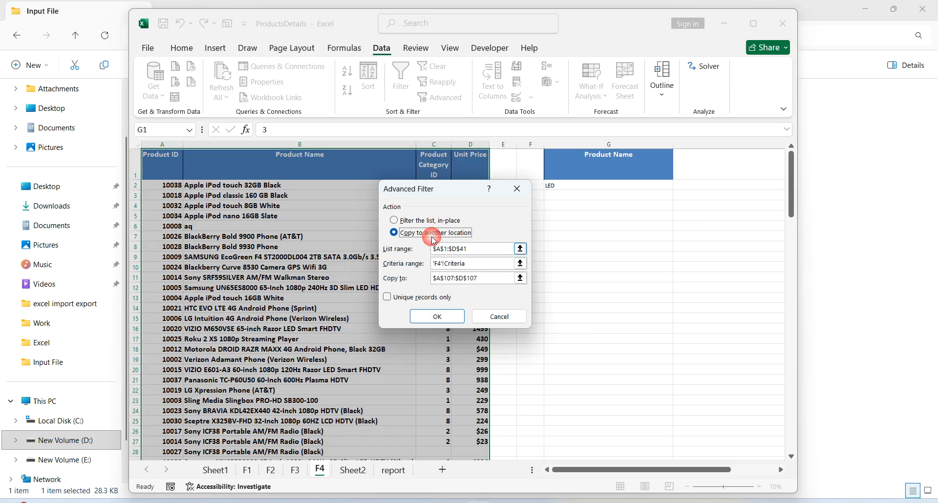
click(483, 277)
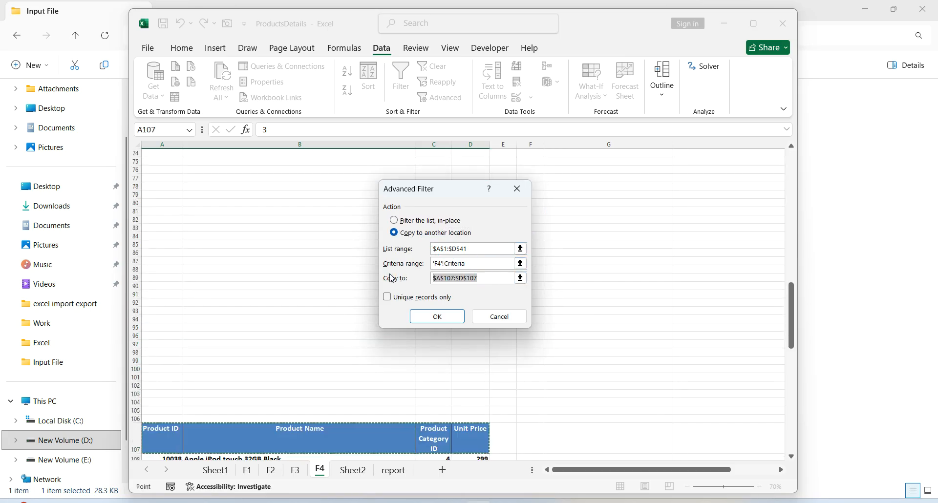
key(BackSpace)
scroll(255, 225, up, 7)
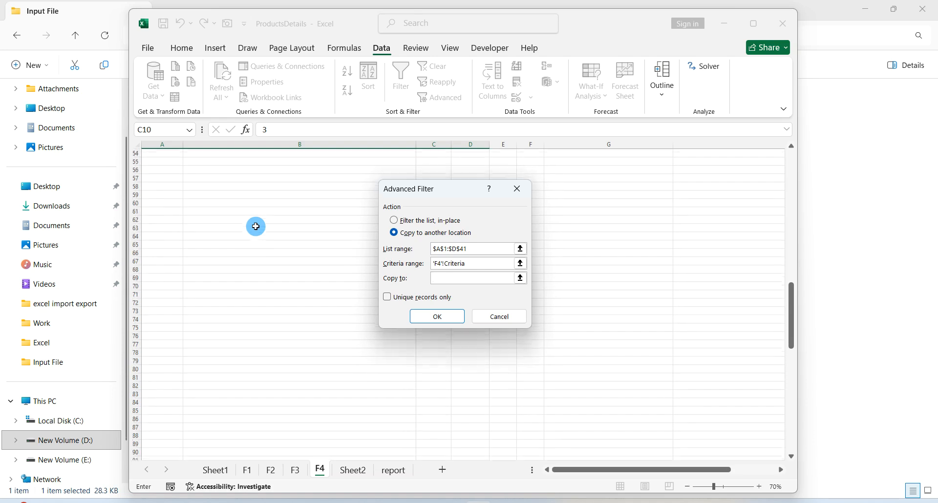
scroll(254, 225, up, 6)
click(166, 244)
click(430, 317)
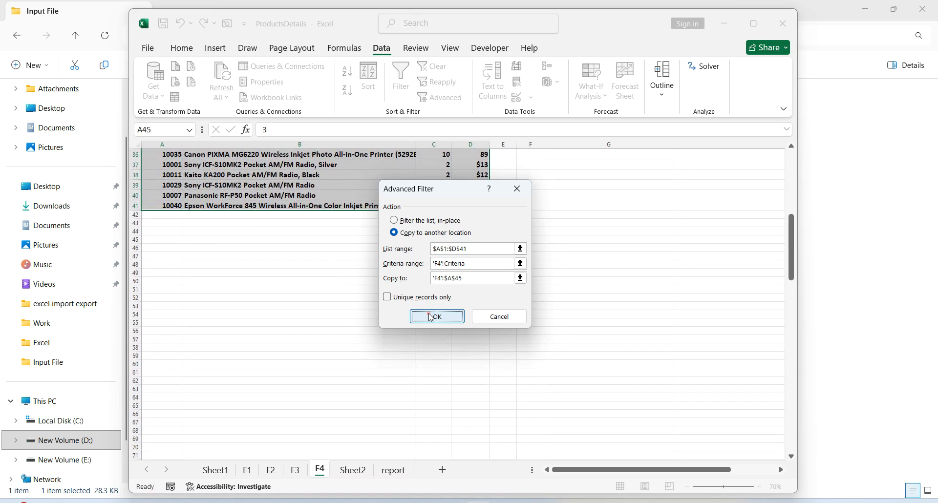
Try to change the Product Name criterion in G2 to =LED
scroll(429, 315, down, 10)
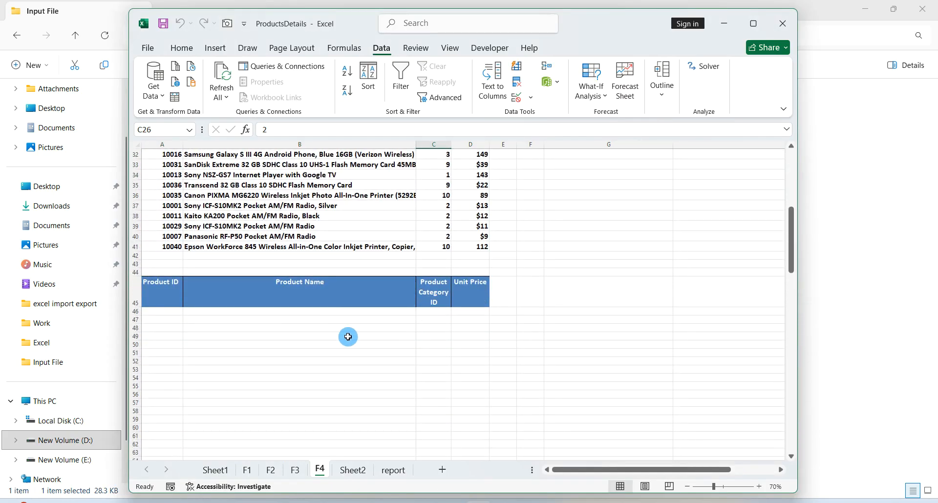
scroll(348, 336, up, 10)
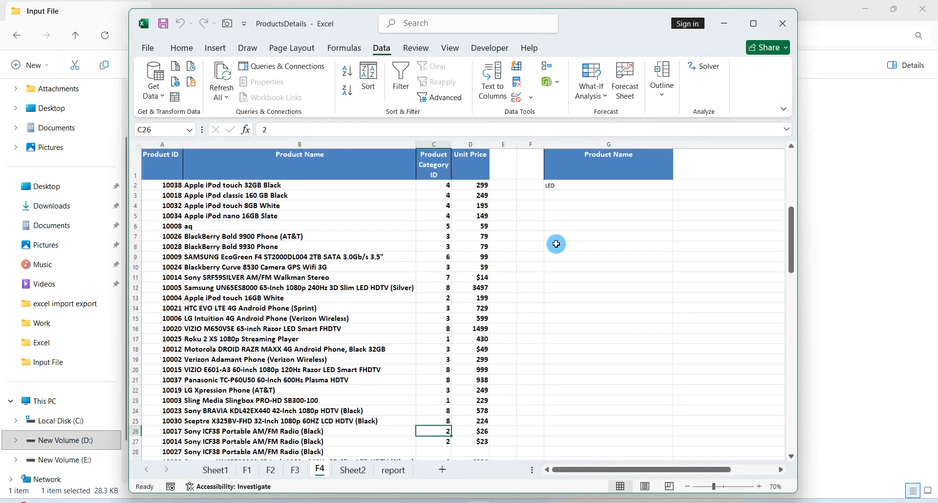
click(589, 185)
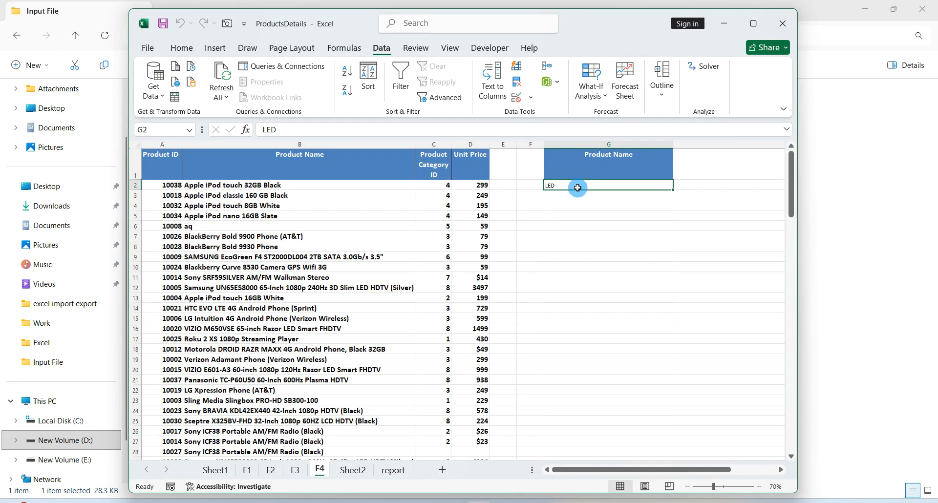
double_click(577, 189)
drag(577, 188, 547, 185)
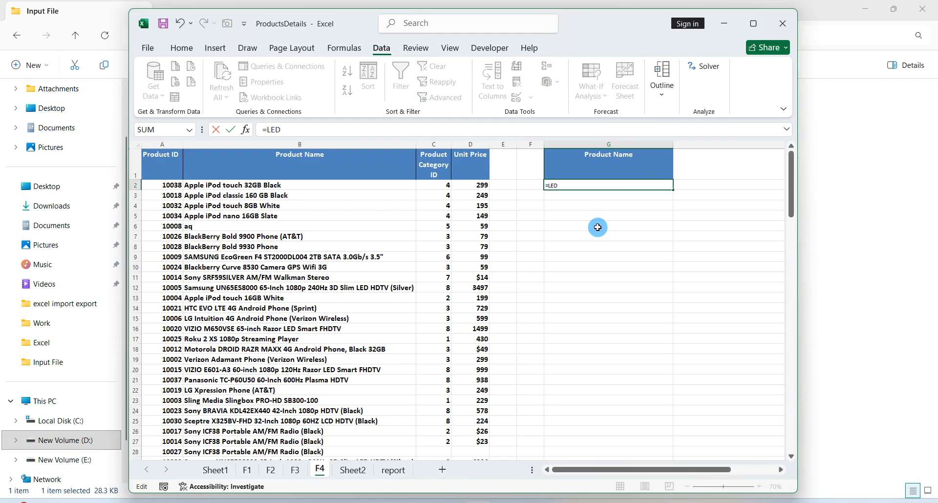
key(Return)
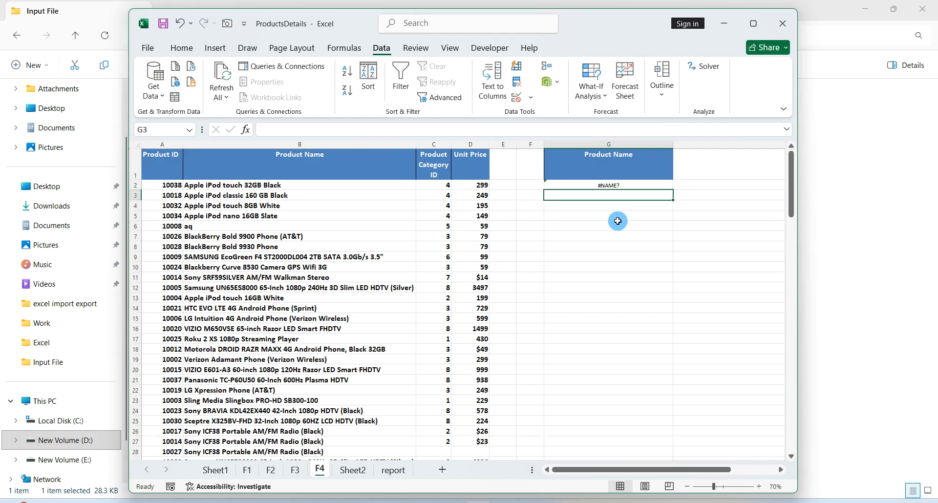
Set the Product Name criterion in G2 back to plain LED
click(624, 184)
click(624, 184)
text(LED)
key(Return)
click(531, 244)
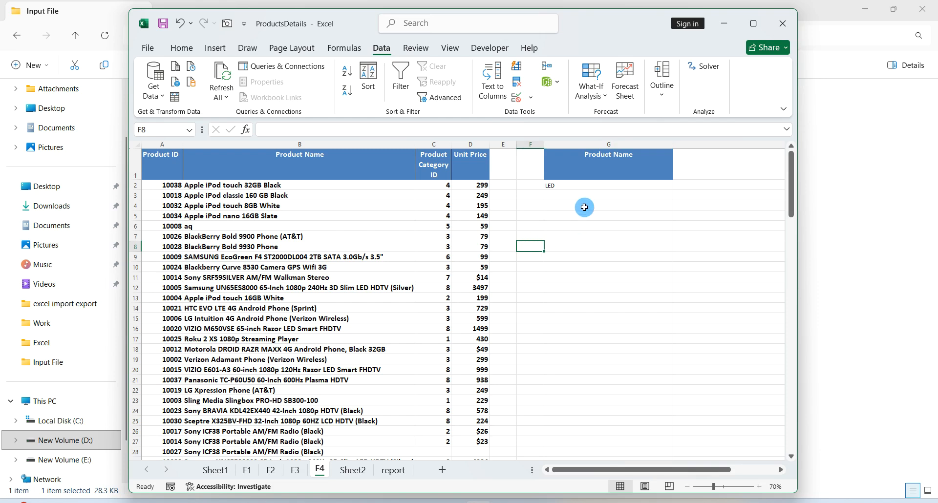
Clear the LED criterion under the Product Name heading in G2
click(581, 184)
click(605, 235)
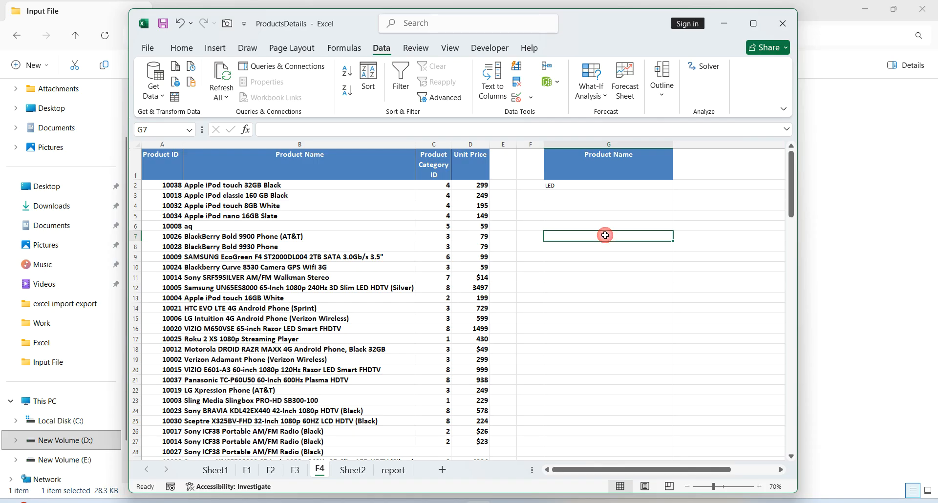
click(419, 218)
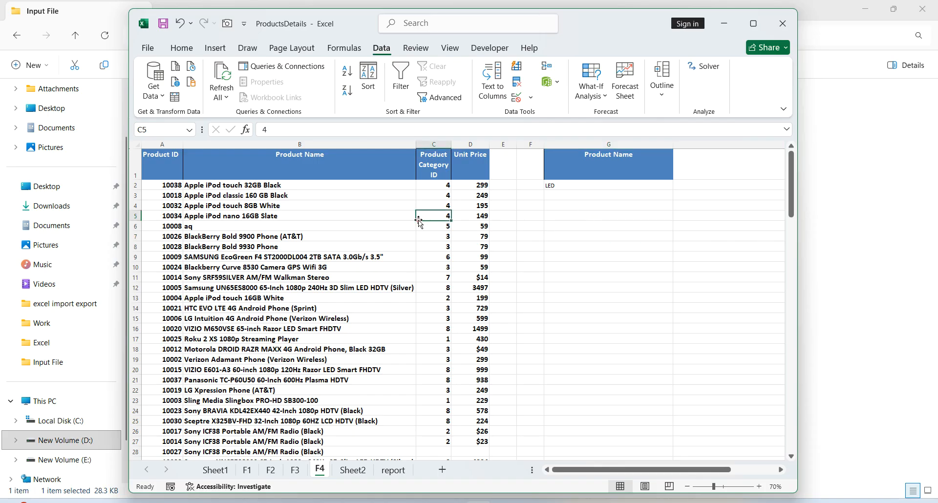
click(393, 258)
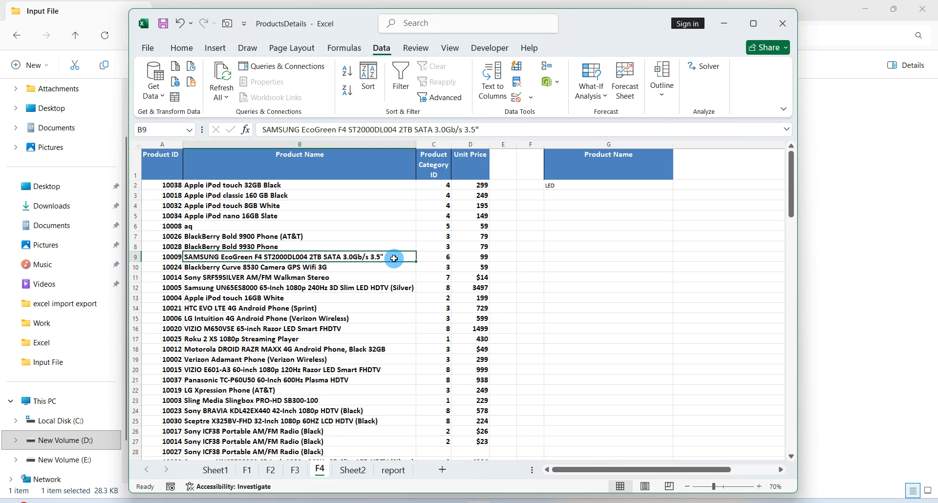
click(473, 197)
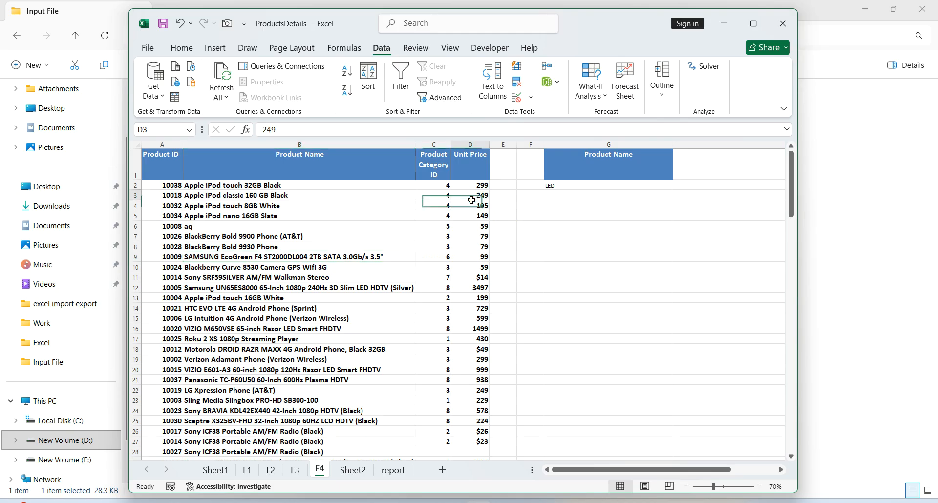
click(557, 185)
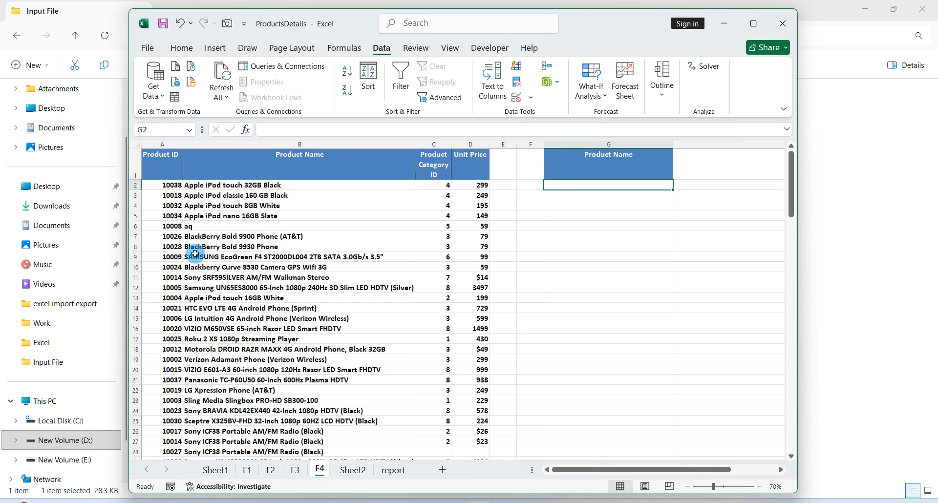
Look through the product names in column B to check where the text LED occurs within them
scroll(198, 262, down, 5)
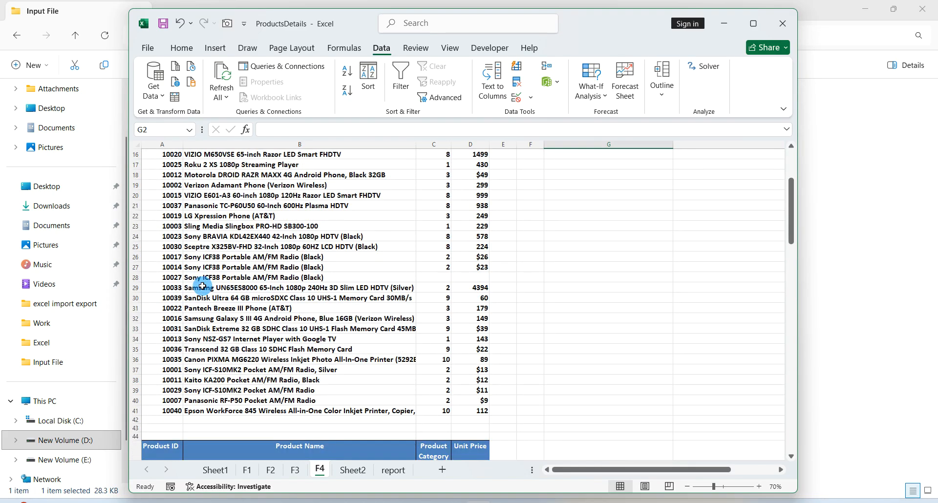
scroll(202, 286, up, 5)
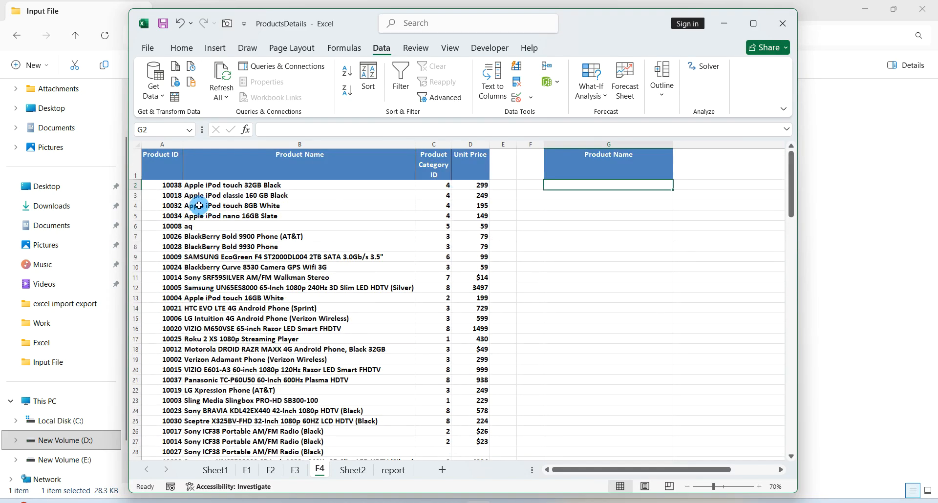
scroll(196, 348, down, 1)
scroll(196, 348, down, 1)
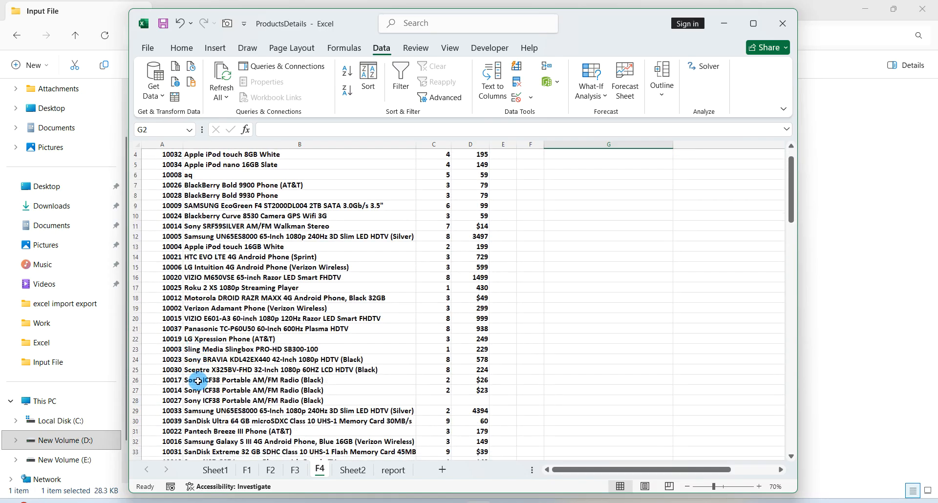
double_click(198, 380)
click(322, 323)
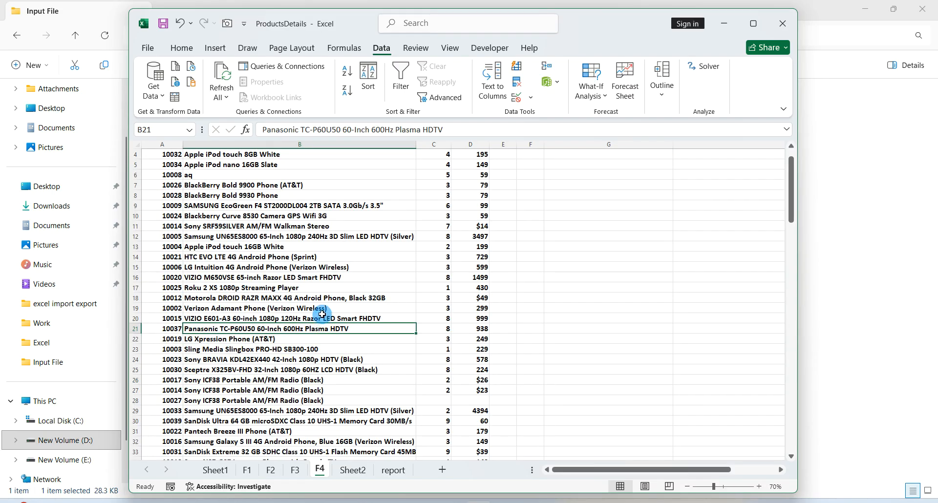
scroll(474, 255, up, 1)
Zoom the sheet to 85% and widen the workbook window to show the product table beside the criterion column
click(551, 187)
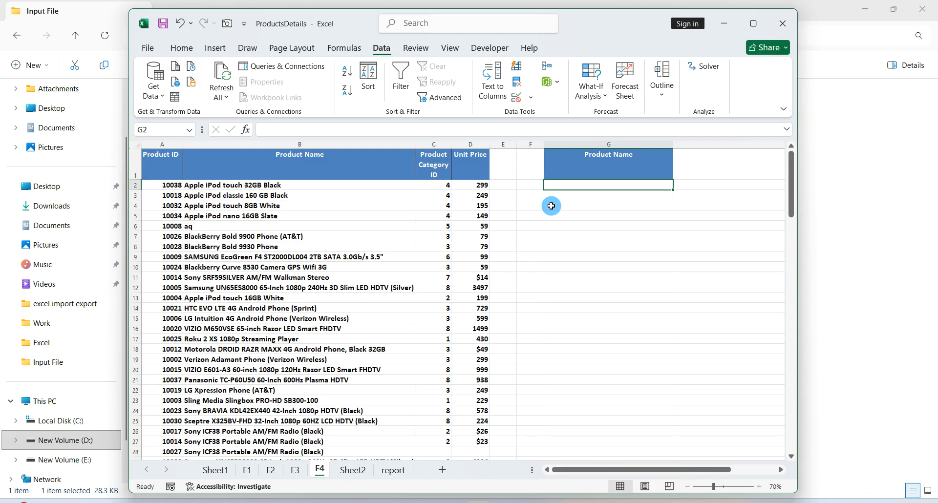
scroll(551, 206, up, 1)
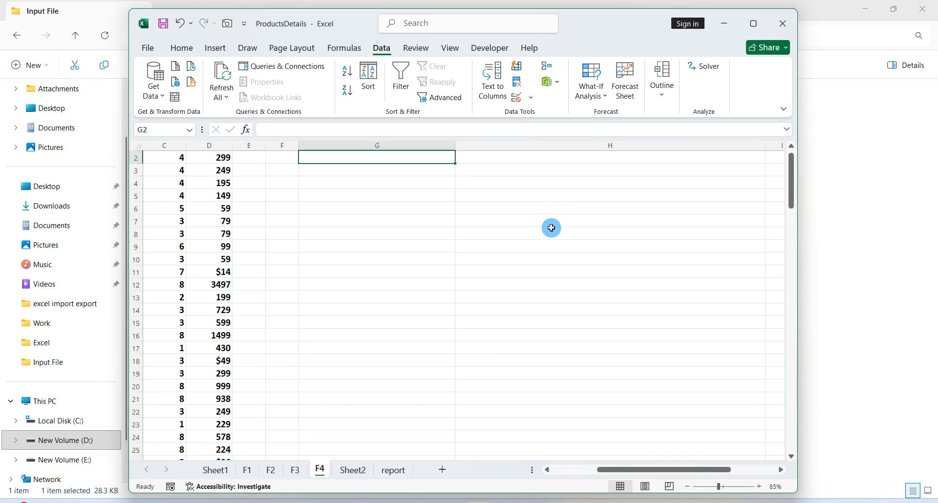
click(573, 472)
scroll(548, 413, up, 1)
scroll(680, 319, down, 1)
scroll(680, 319, up, 1)
scroll(679, 317, up, 1)
drag(642, 472, 554, 477)
scroll(594, 358, down, 1)
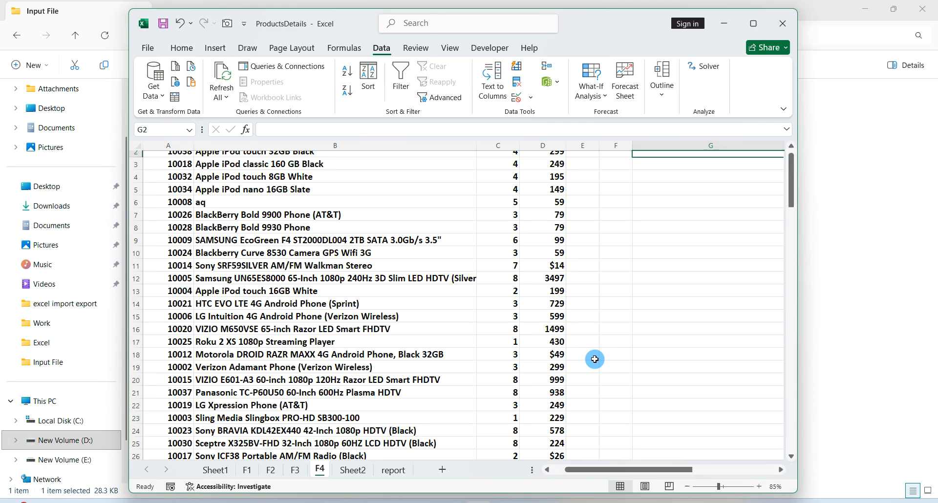
scroll(595, 357, up, 1)
scroll(596, 356, right, 1)
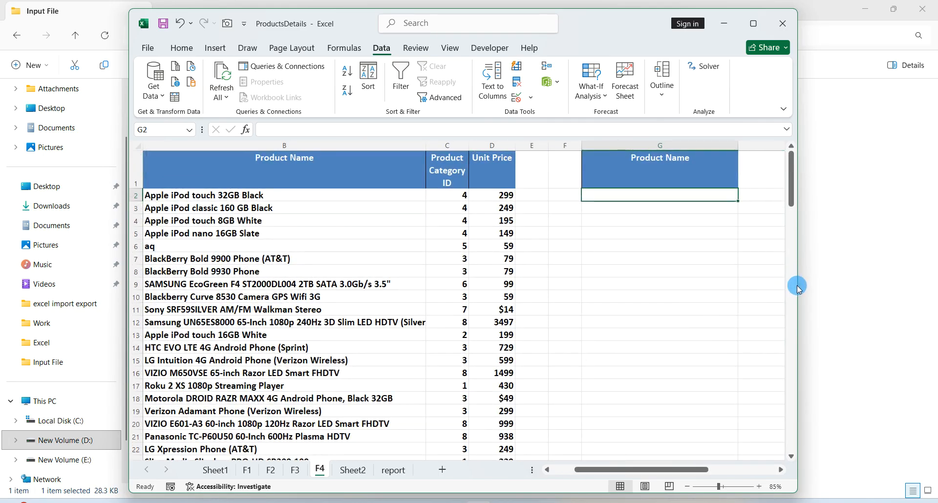
drag(799, 289, 854, 289)
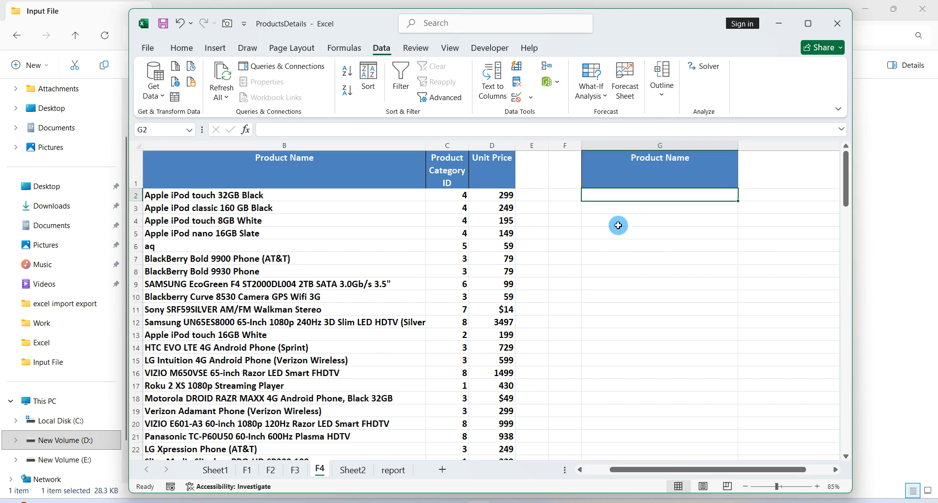
Enter the wildcard criterion *LED* under the Product Name heading in G2
click(585, 470)
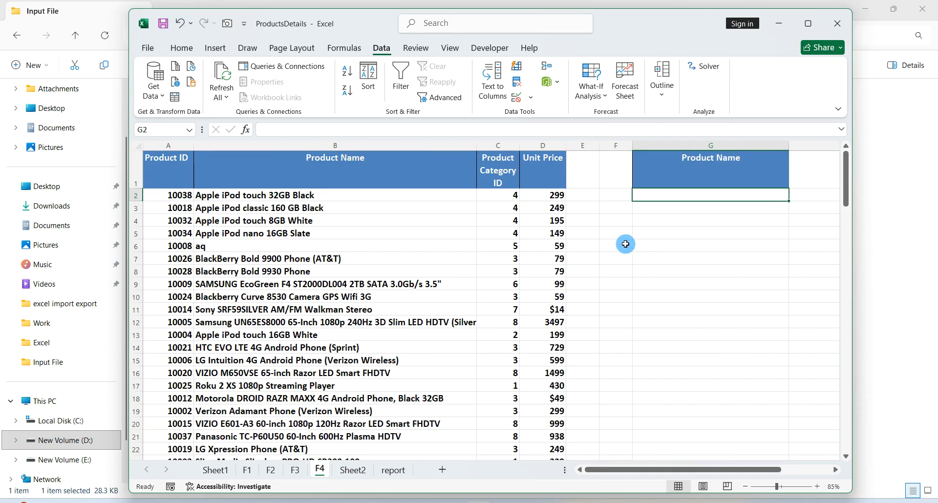
text(*)
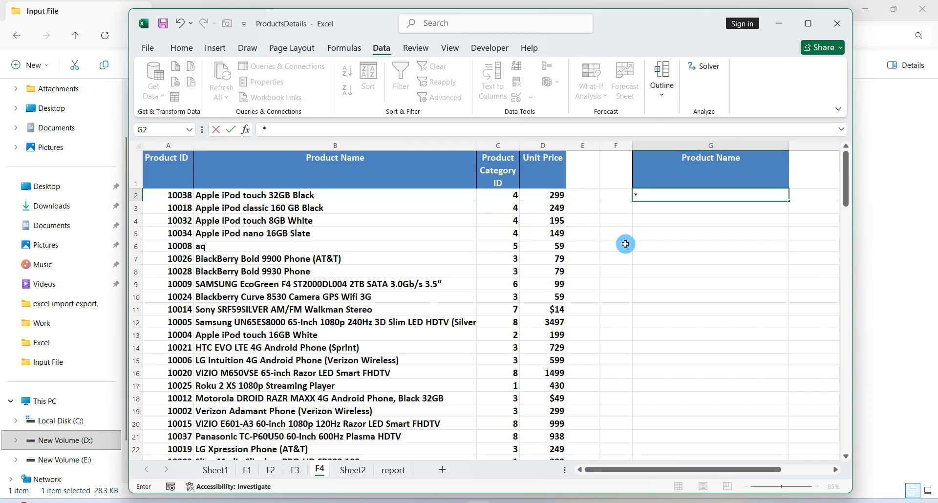
text(LED*)
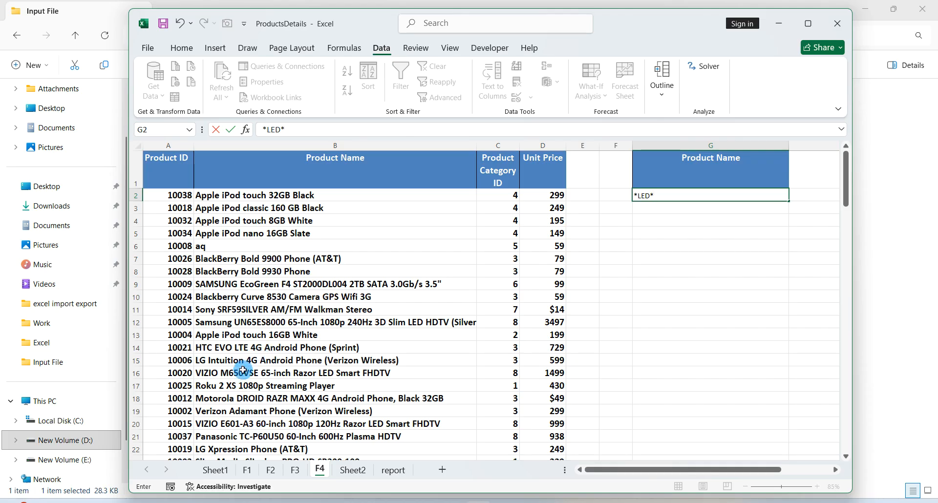
Start an Advanced Filter on the whole product table and reselect G1:G2, holding the *LED* criterion, as its criteria range
click(333, 319)
key(ctrl+a)
key(alt)
key(a)
key(q)
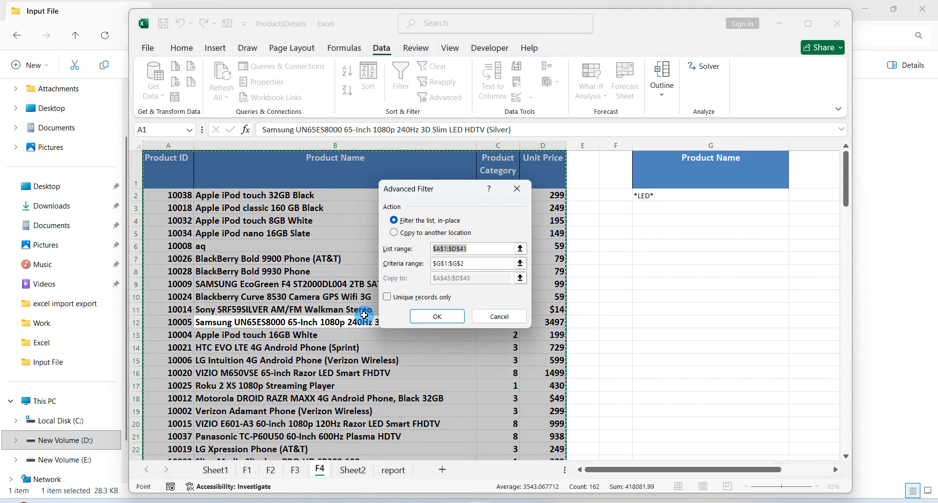
click(476, 266)
key(BackSpace)
key(BackSpace)
key(BackSpace)
key(BackSpace)
key(BackSpace)
key(BackSpace)
key(BackSpace)
key(BackSpace)
drag(680, 175, 679, 195)
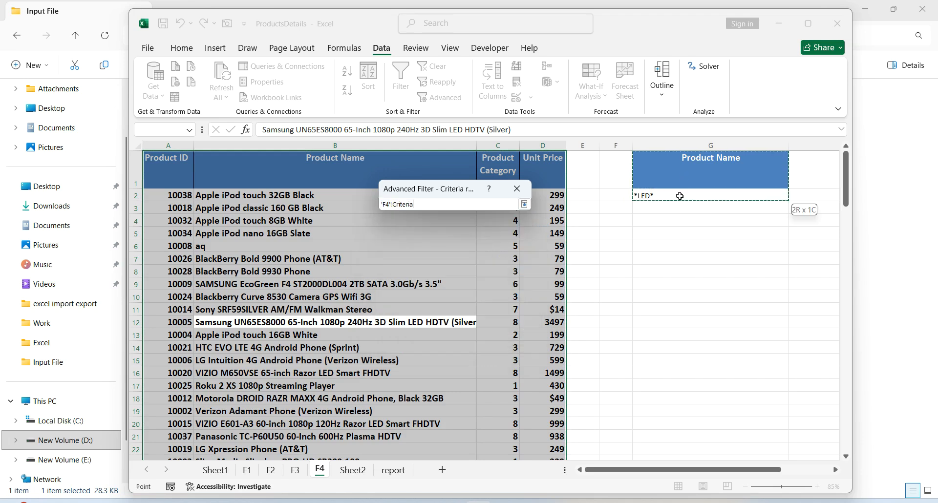
Set the Advanced Filter to copy its results to another location starting at F27, and run it
click(430, 232)
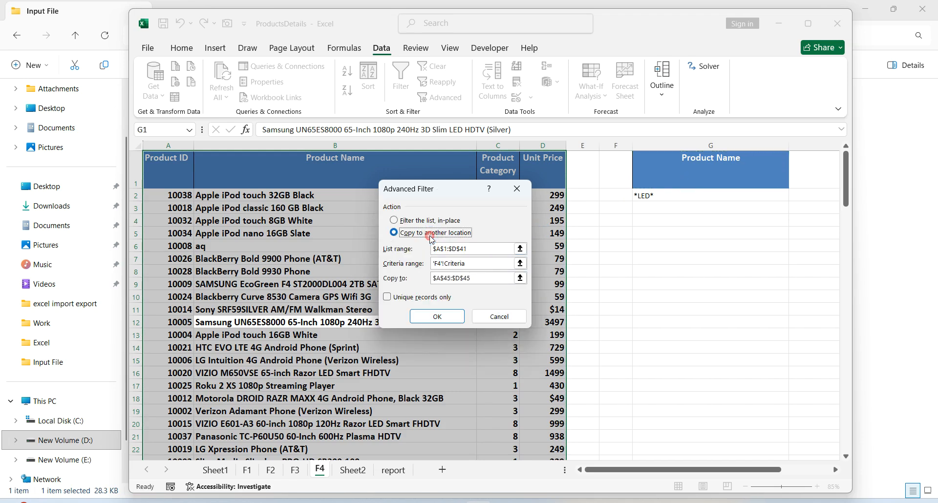
click(476, 278)
key(BackSpace)
key(BackSpace)
key(BackSpace)
key(BackSpace)
key(BackSpace)
key(BackSpace)
key(BackSpace)
key(BackSpace)
key(BackSpace)
key(BackSpace)
key(BackSpace)
click(629, 206)
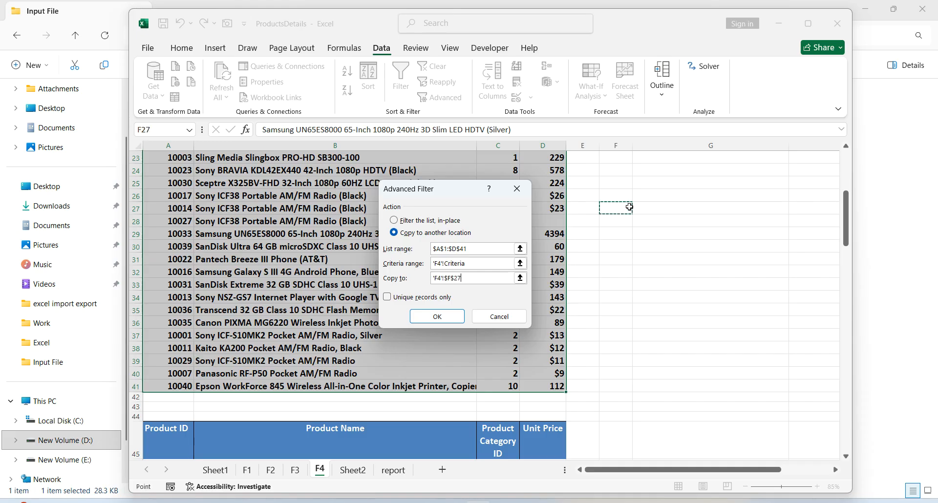
click(437, 317)
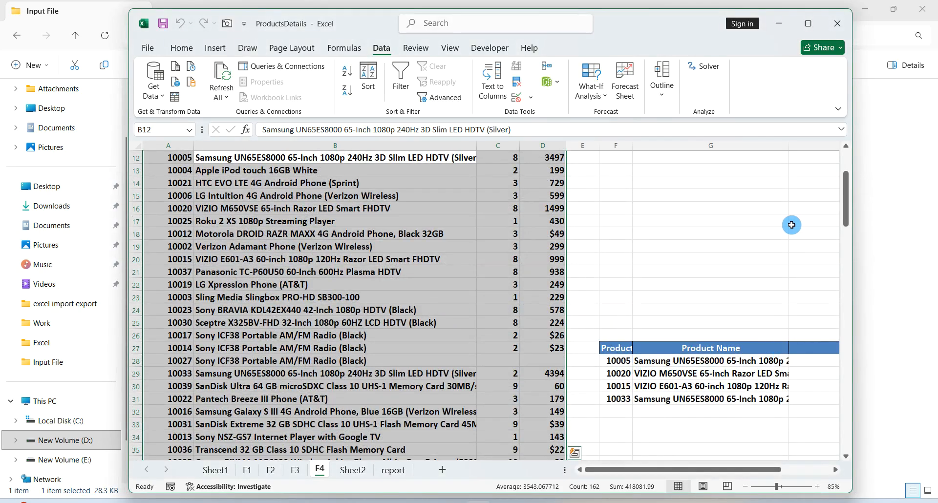
Fit column G's width to its contents and review the extracted product rows that start at F27
double_click(788, 146)
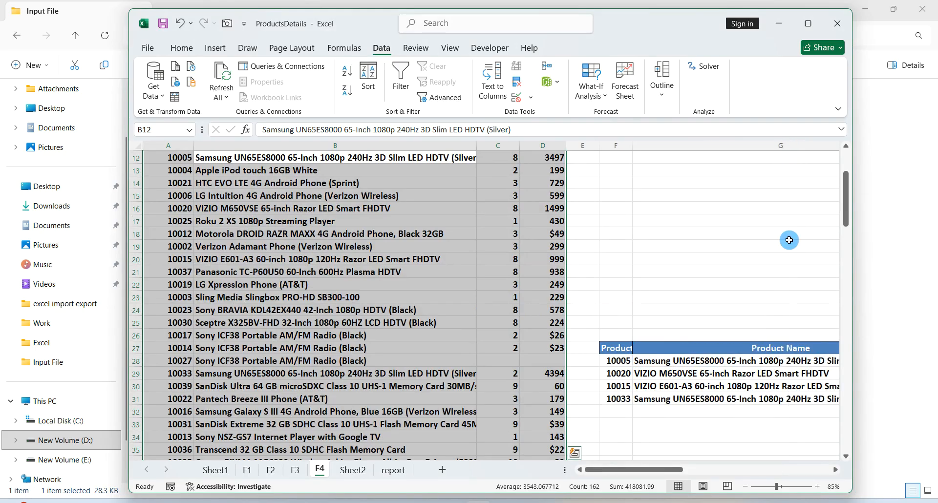
scroll(778, 380, right, 1)
scroll(778, 380, right, 2)
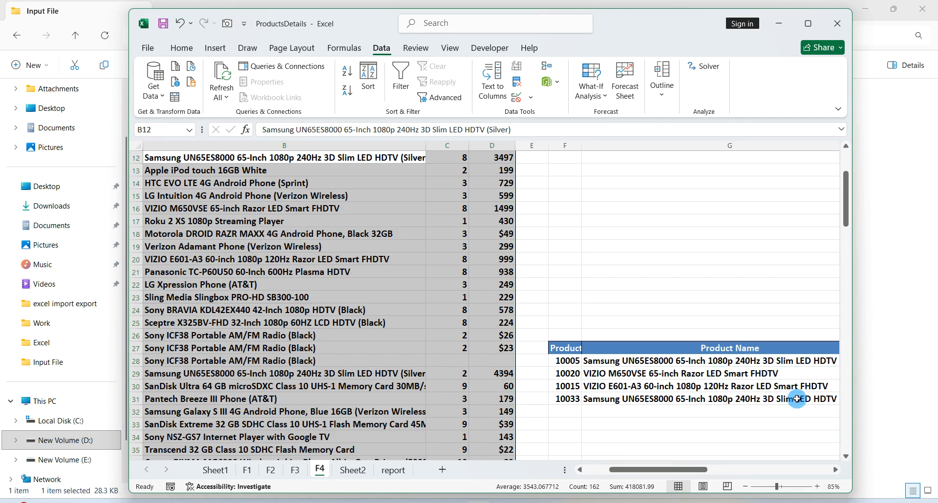
scroll(797, 398, right, 6)
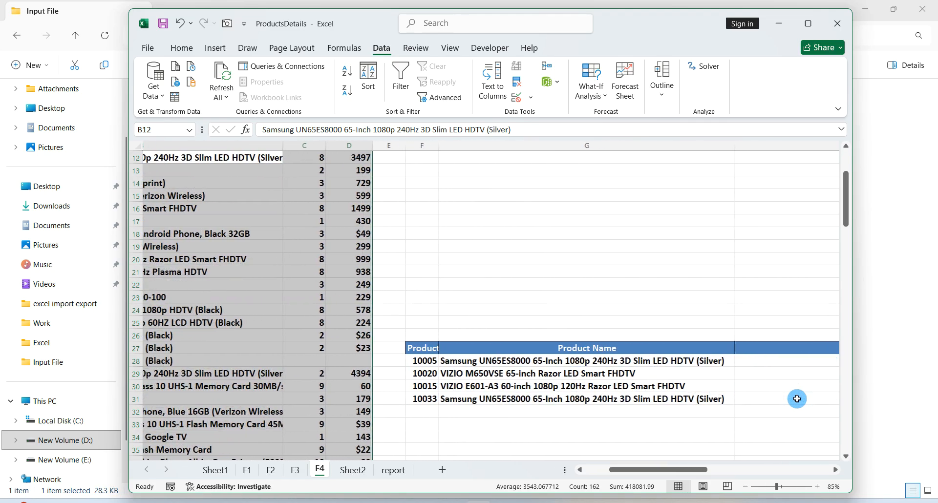
scroll(797, 399, left, 1)
scroll(797, 398, left, 3)
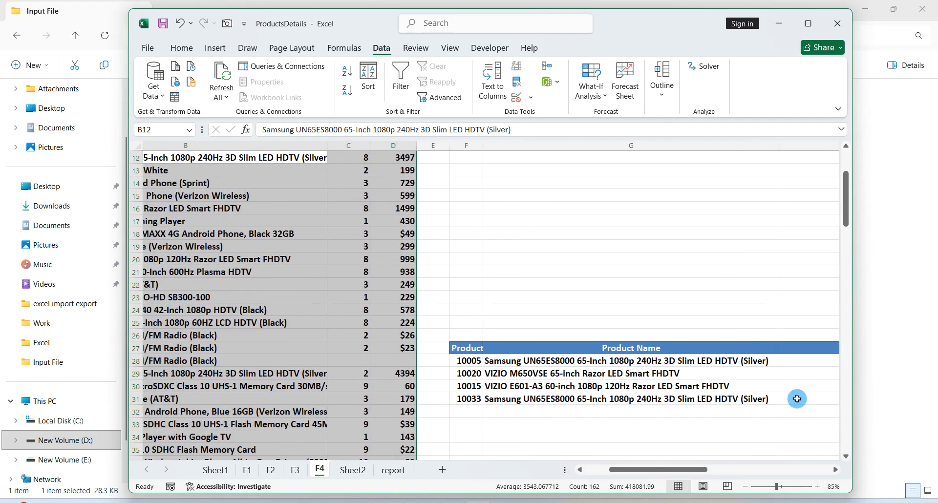
scroll(797, 398, left, 5)
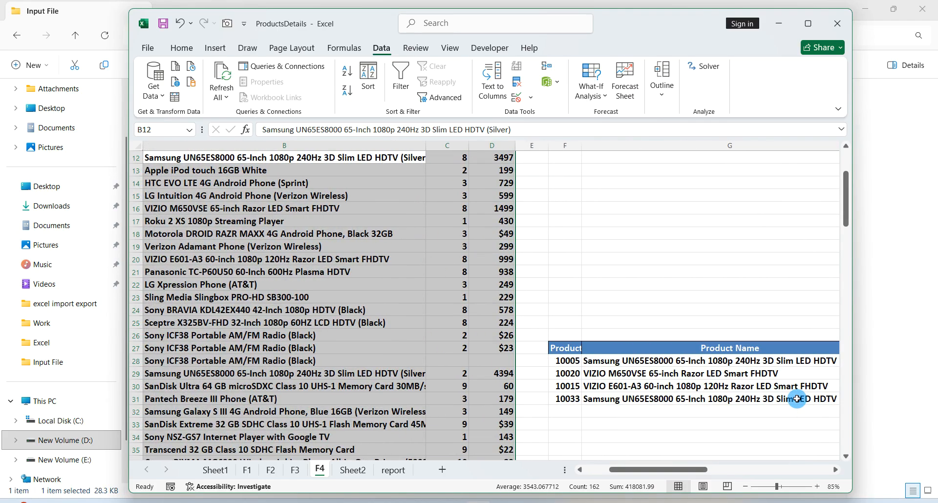
scroll(796, 399, up, 4)
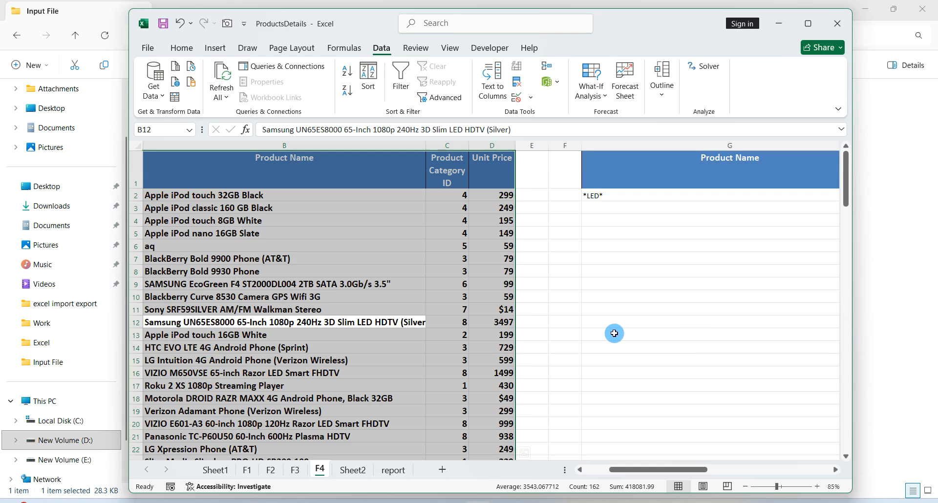
scroll(614, 333, left, 3)
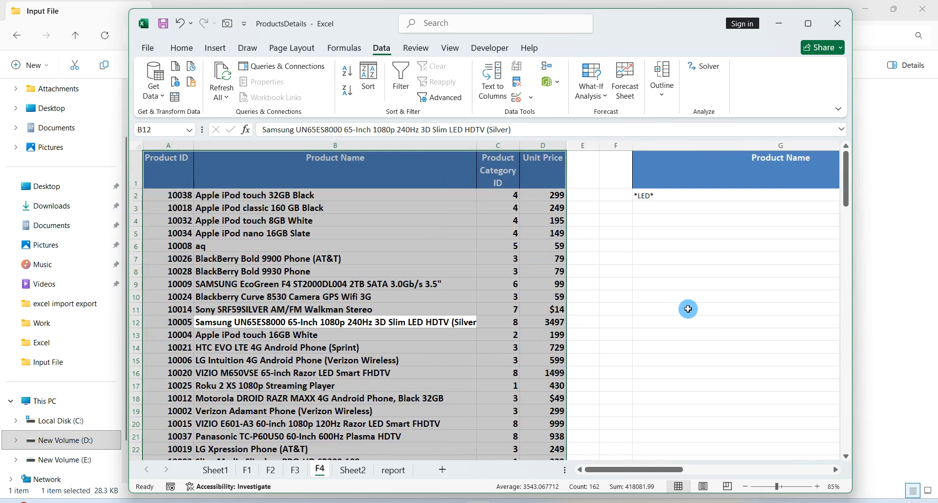
Overwrite the placeholder product name in B6 by filling the Apple iPod nano 16GB Slate name down from B5
click(688, 309)
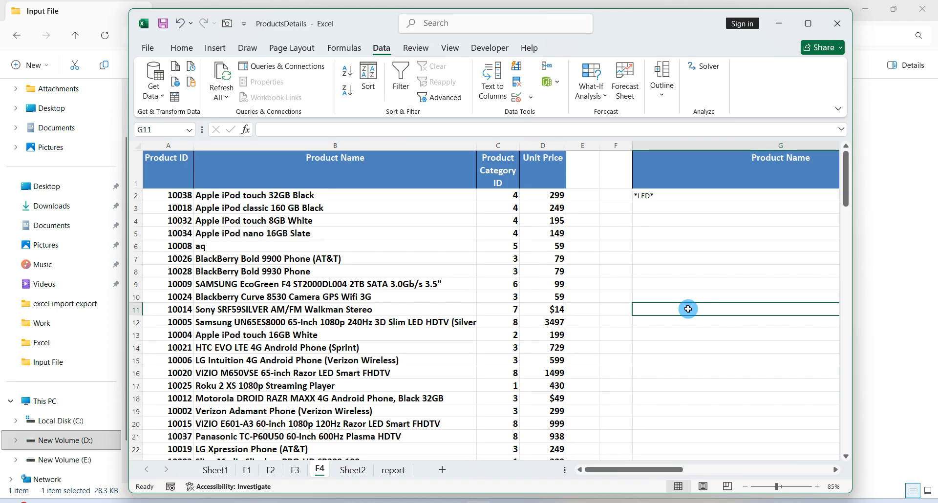
key(Up)
key(Left)
key(Left)
key(Left)
key(Left)
key(Left)
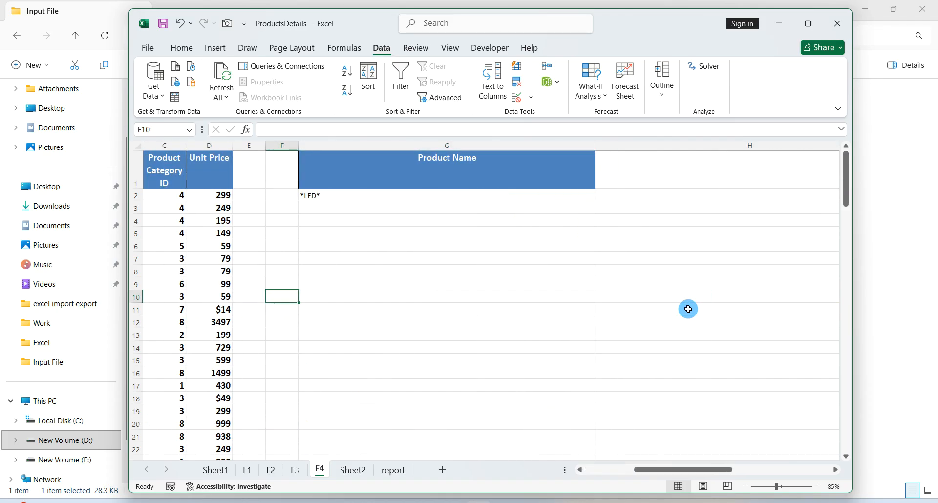
key(Left)
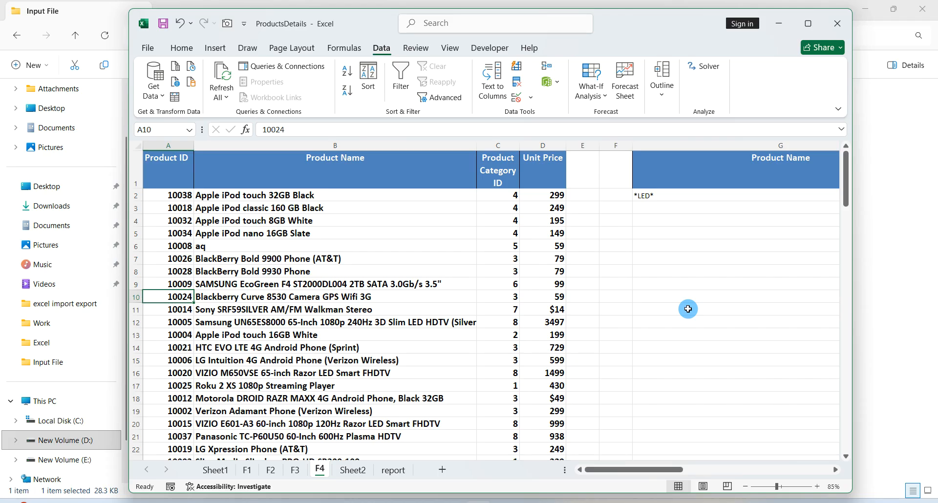
click(445, 246)
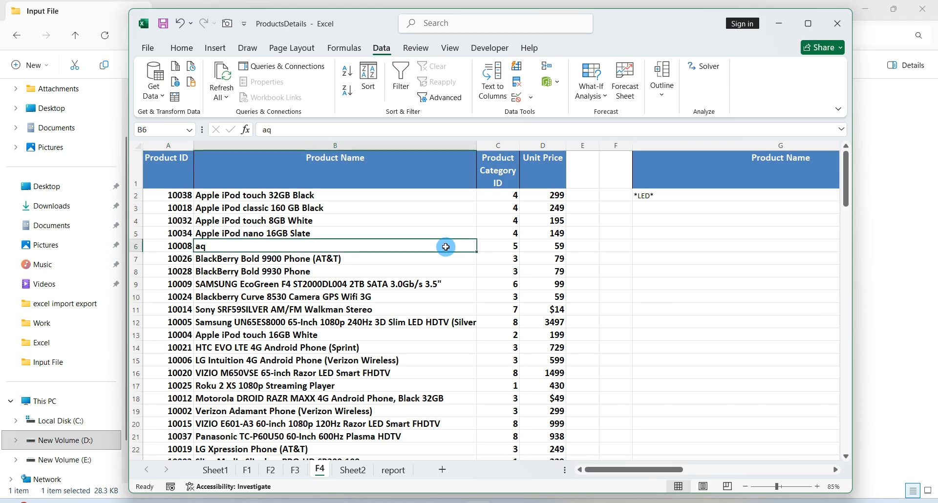
click(442, 230)
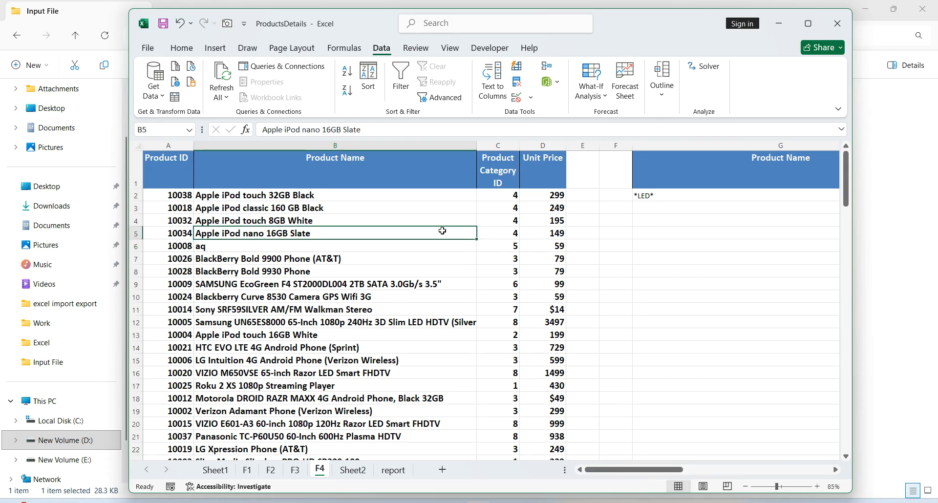
drag(476, 240, 477, 248)
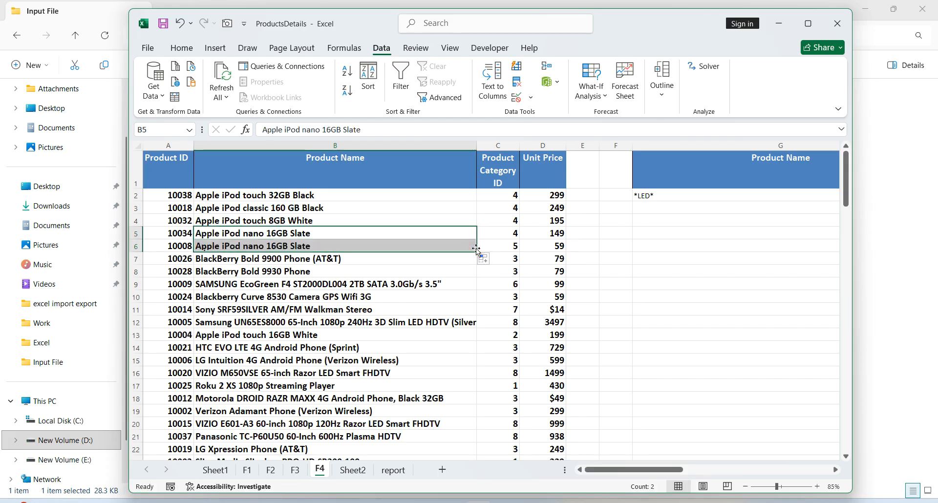
Clear the wildcard criterion under the Product Name heading in G2
click(655, 219)
click(669, 196)
key(BackSpace)
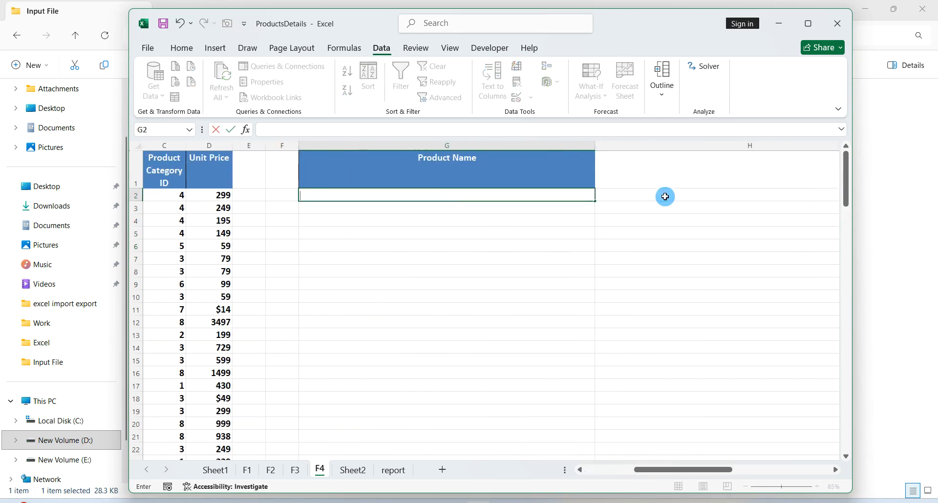
click(532, 215)
Look through the Product Name column of the source list for names whose second letter is "a"
scroll(495, 199, left, 2)
scroll(495, 199, left, 5)
scroll(289, 242, left, 1)
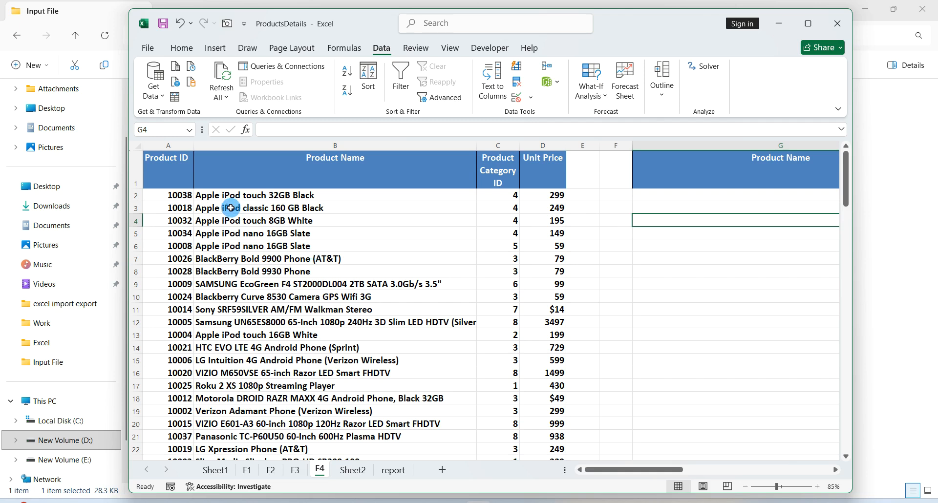
scroll(230, 224, down, 1)
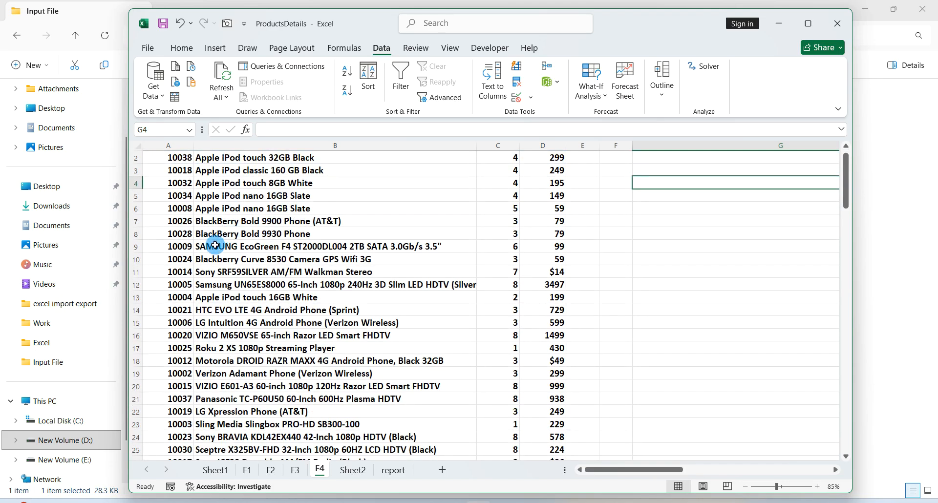
click(214, 246)
scroll(214, 246, down, 4)
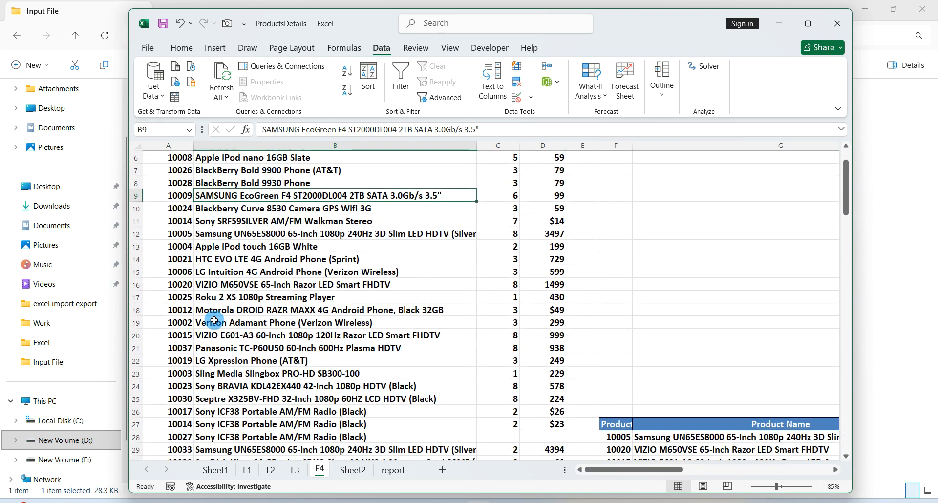
click(217, 341)
scroll(217, 345, down, 3)
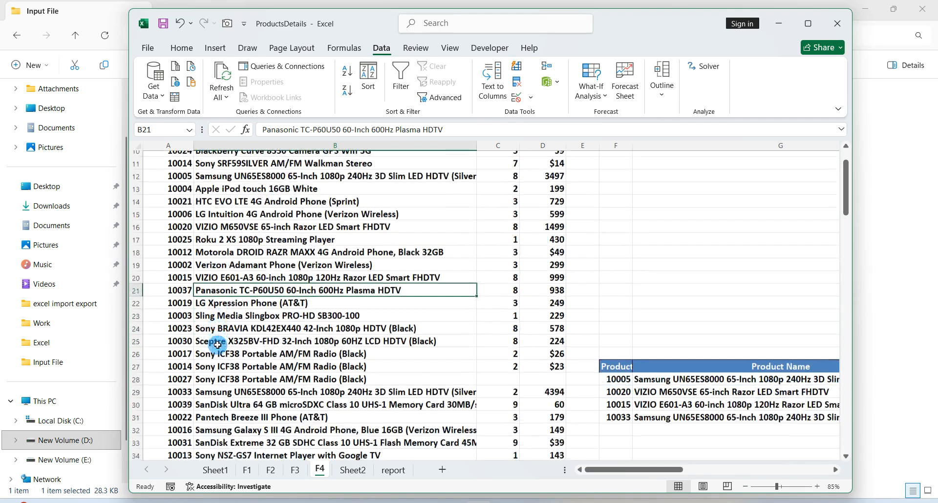
scroll(217, 345, down, 1)
click(216, 337)
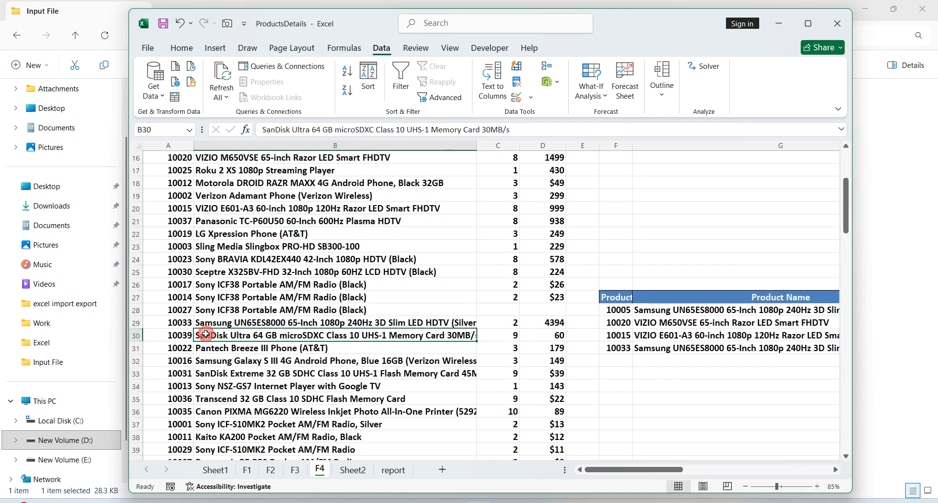
click(217, 347)
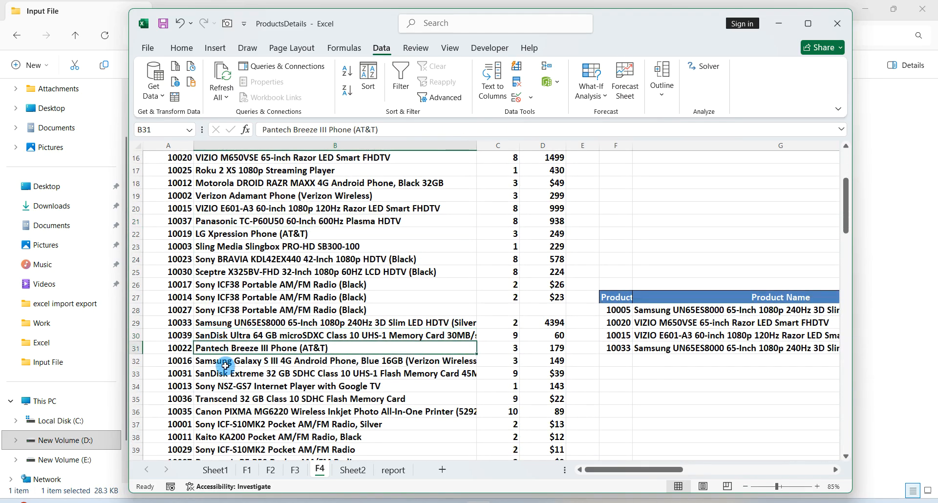
click(216, 437)
scroll(215, 437, up, 5)
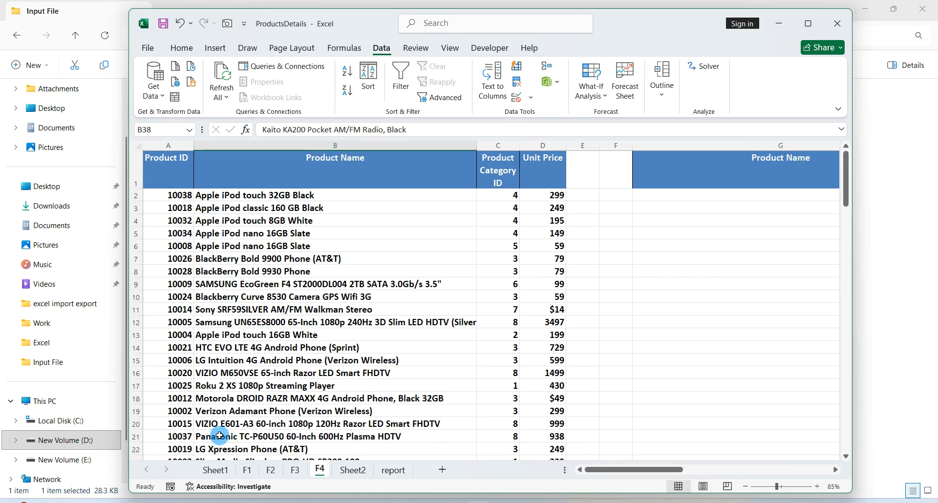
Enter the wildcard criterion ?a* under the Product Name heading in G2
click(655, 197)
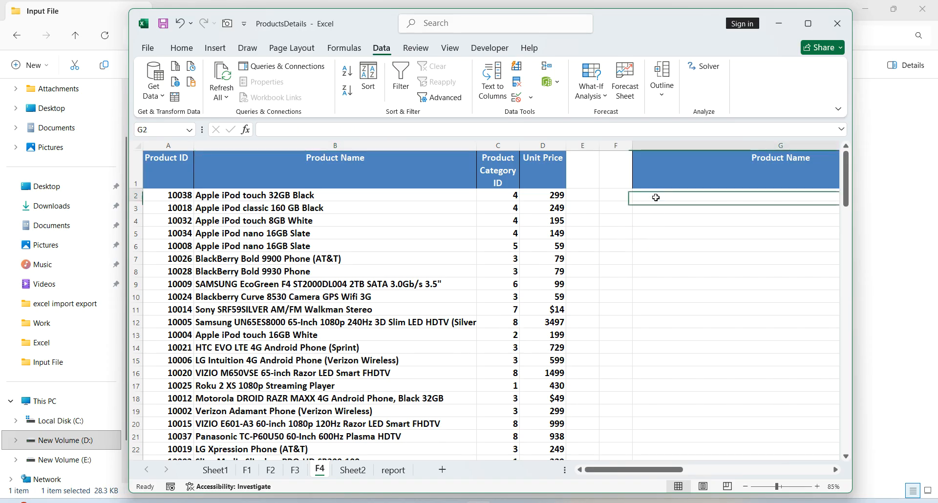
text(?)
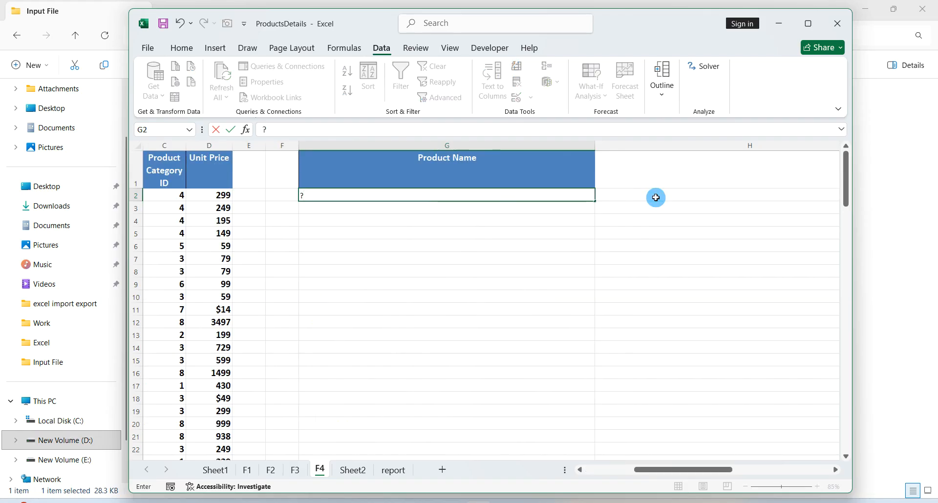
text(a*)
key(Return)
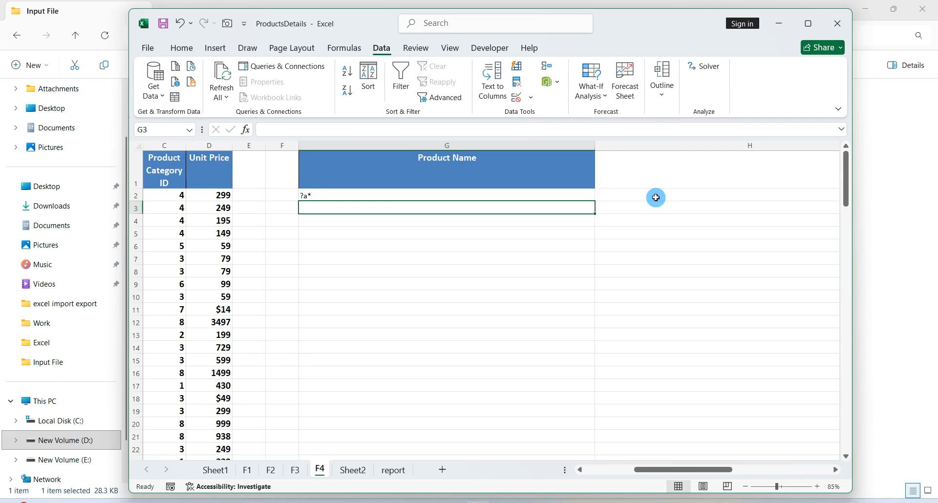
Select the whole product table and start an Advanced Filter with A1:D41 as its list range
click(204, 248)
key(Left)
key(Left)
key(Left)
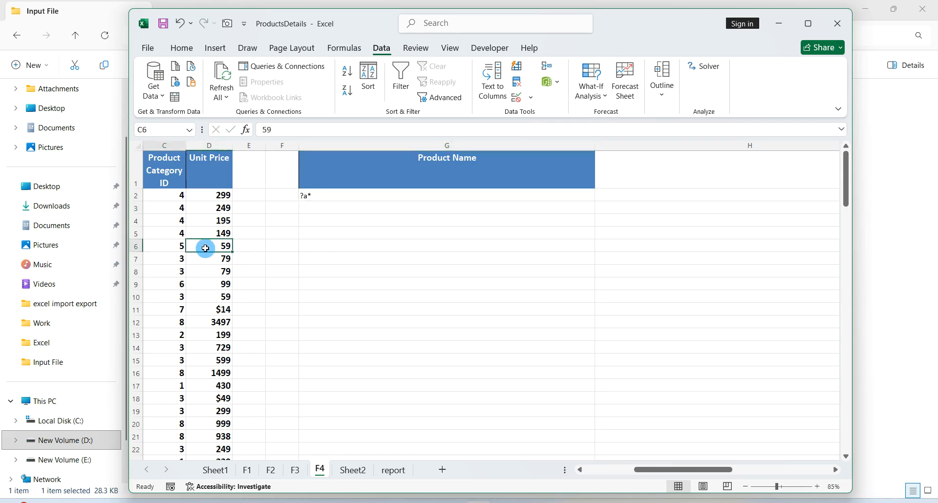
key(Right)
key(ctrl+a)
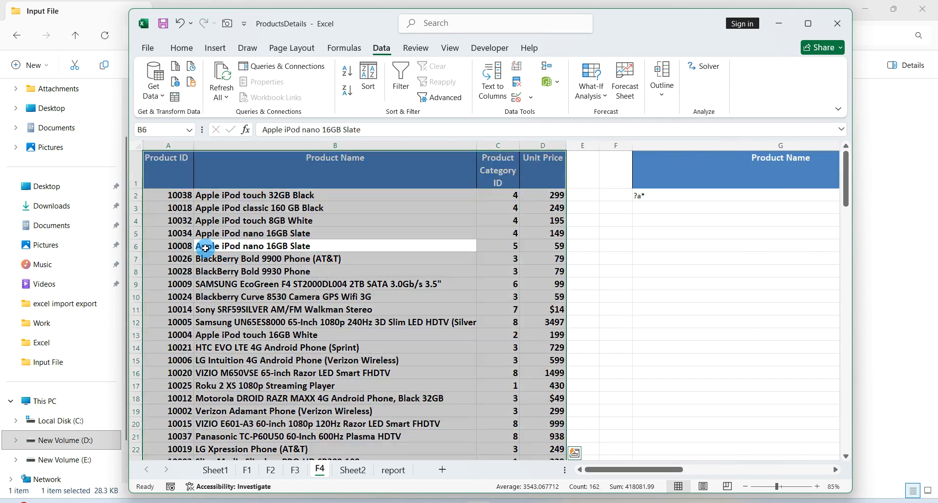
key(alt)
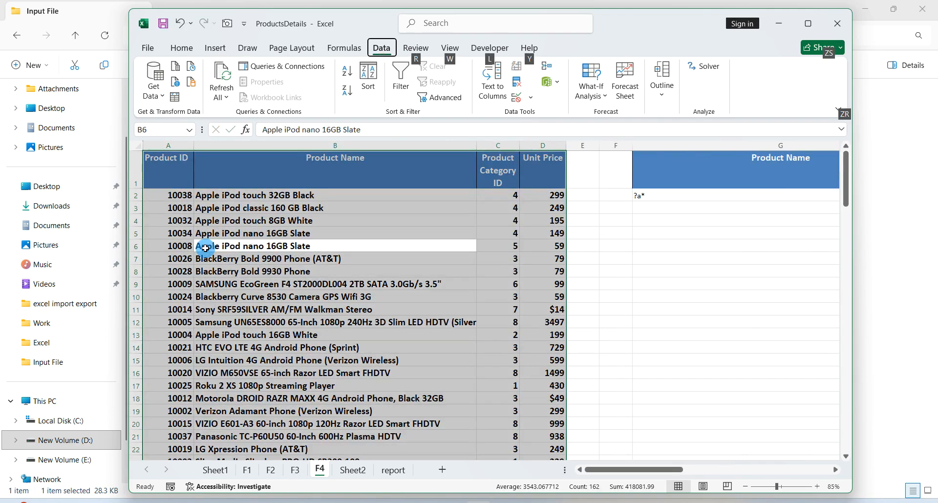
key(a)
key(q)
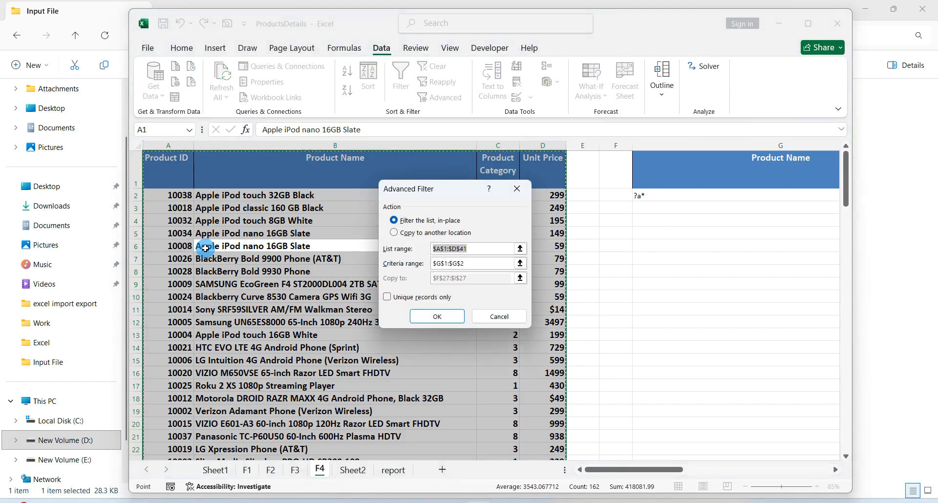
Clear the Advanced Filter's criteria range and reselect G1:G2, holding the ?a* criterion
click(467, 264)
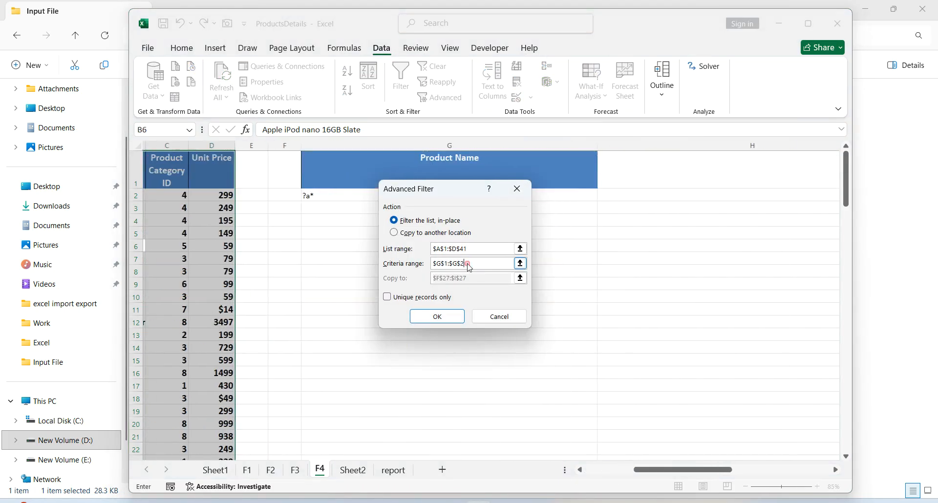
key(BackSpace)
key(BackSpace)
key(BackSpace)
key(BackSpace)
key(BackSpace)
key(BackSpace)
key(BackSpace)
key(BackSpace)
key(BackSpace)
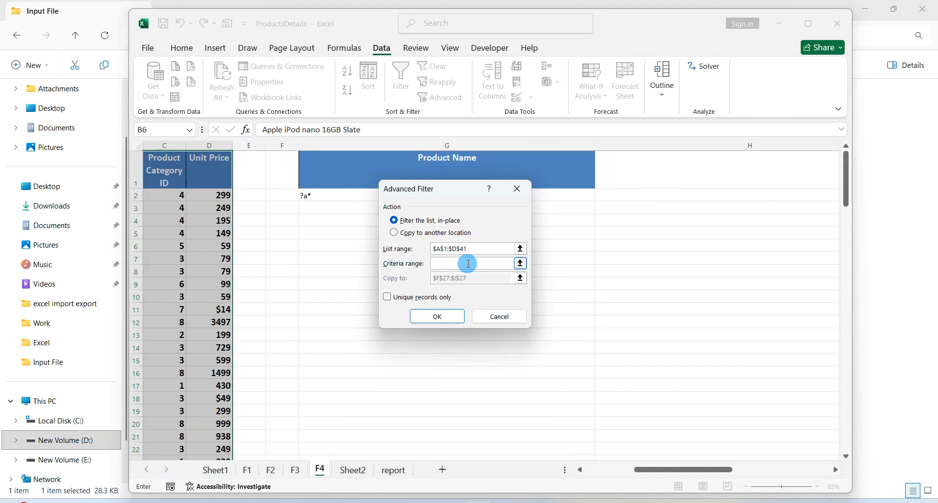
drag(351, 168, 346, 195)
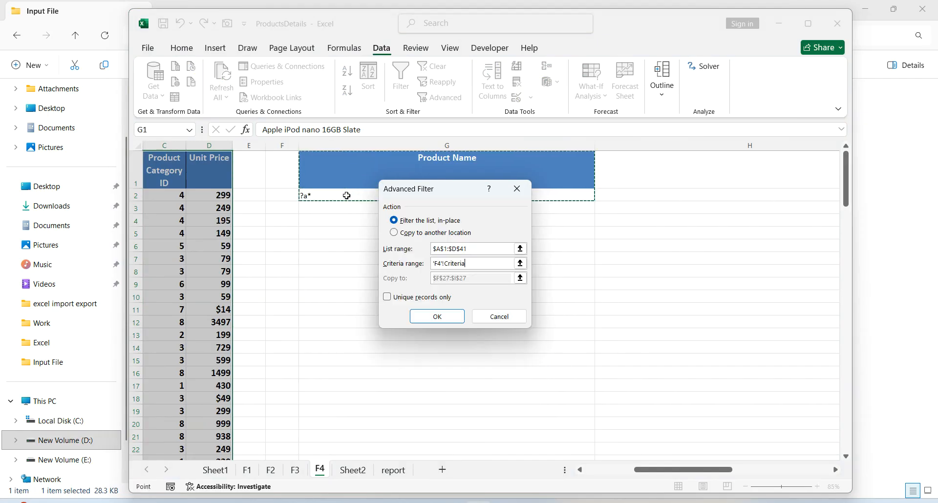
Set the Advanced Filter to copy its results to another location starting at G6, and run it
click(395, 232)
click(470, 278)
click(476, 280)
key(BackSpace)
key(BackSpace)
key(BackSpace)
key(BackSpace)
key(BackSpace)
key(BackSpace)
key(BackSpace)
key(BackSpace)
key(BackSpace)
key(BackSpace)
key(BackSpace)
scroll(308, 248, up, 1)
scroll(308, 248, up, 3)
scroll(308, 248, left, 1)
click(244, 248)
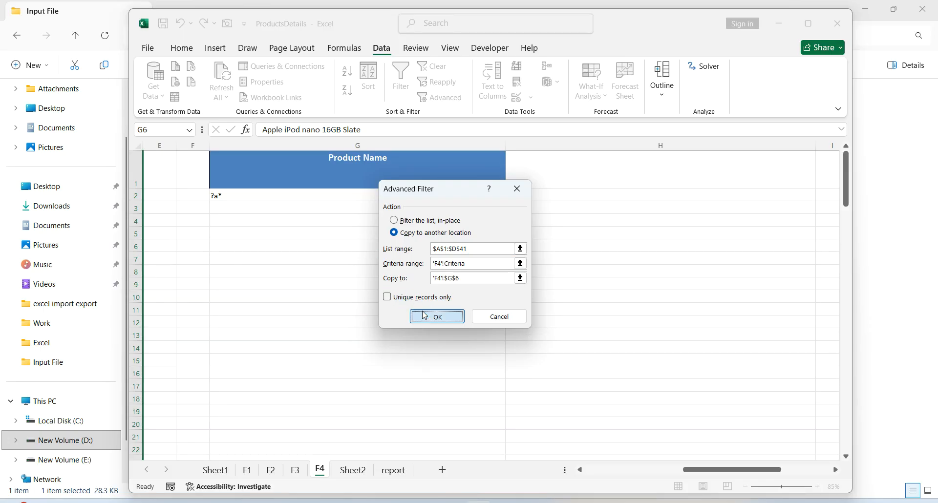
click(423, 315)
Review the extracted product rows that start at G6, and check them against the product names in the source list
scroll(592, 337, right, 3)
scroll(592, 337, right, 4)
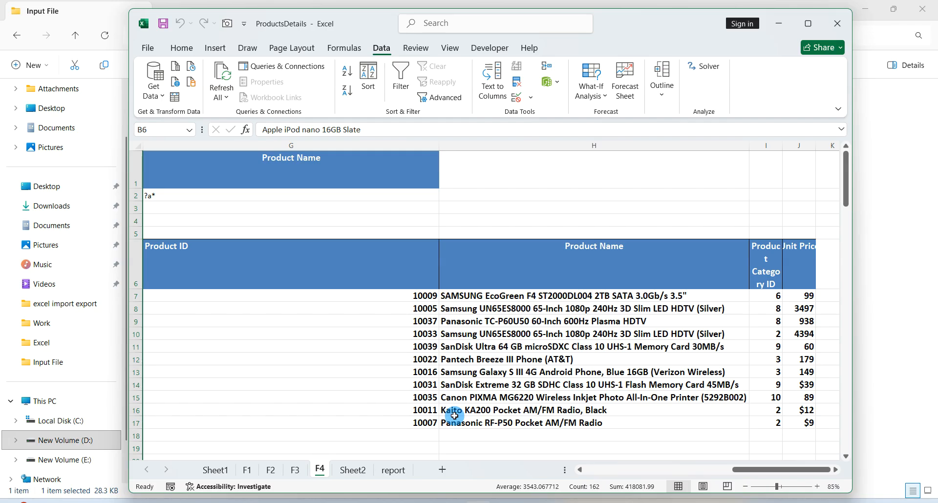
scroll(454, 416, left, 3)
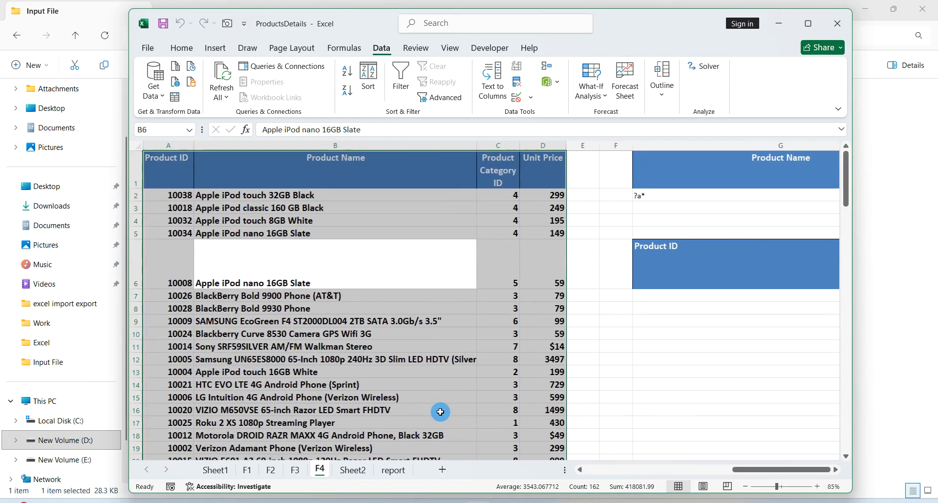
click(329, 345)
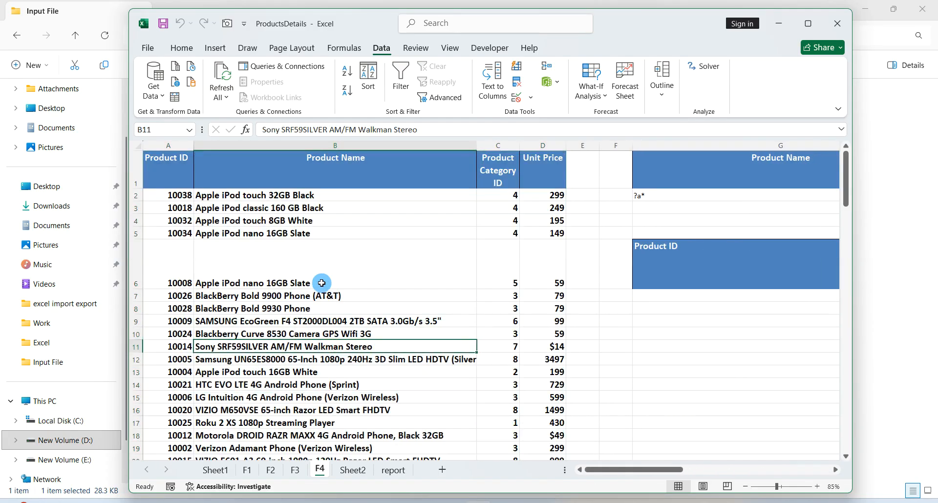
click(305, 273)
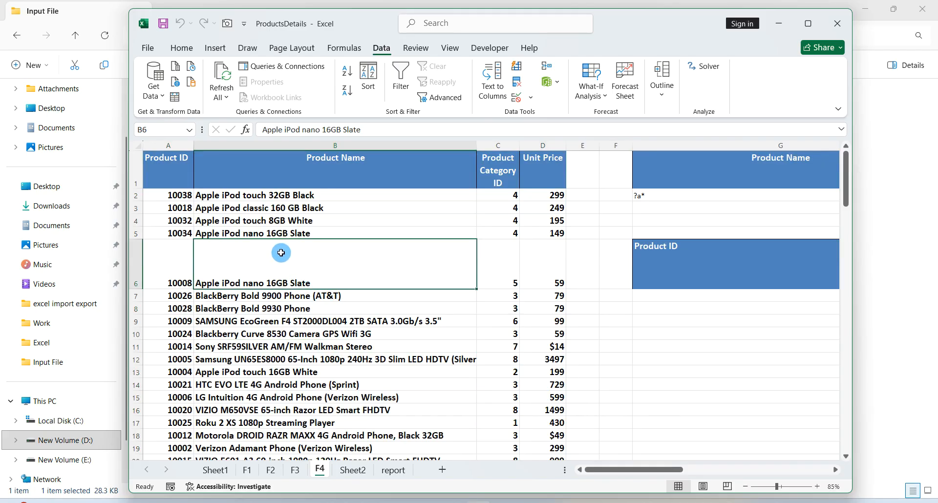